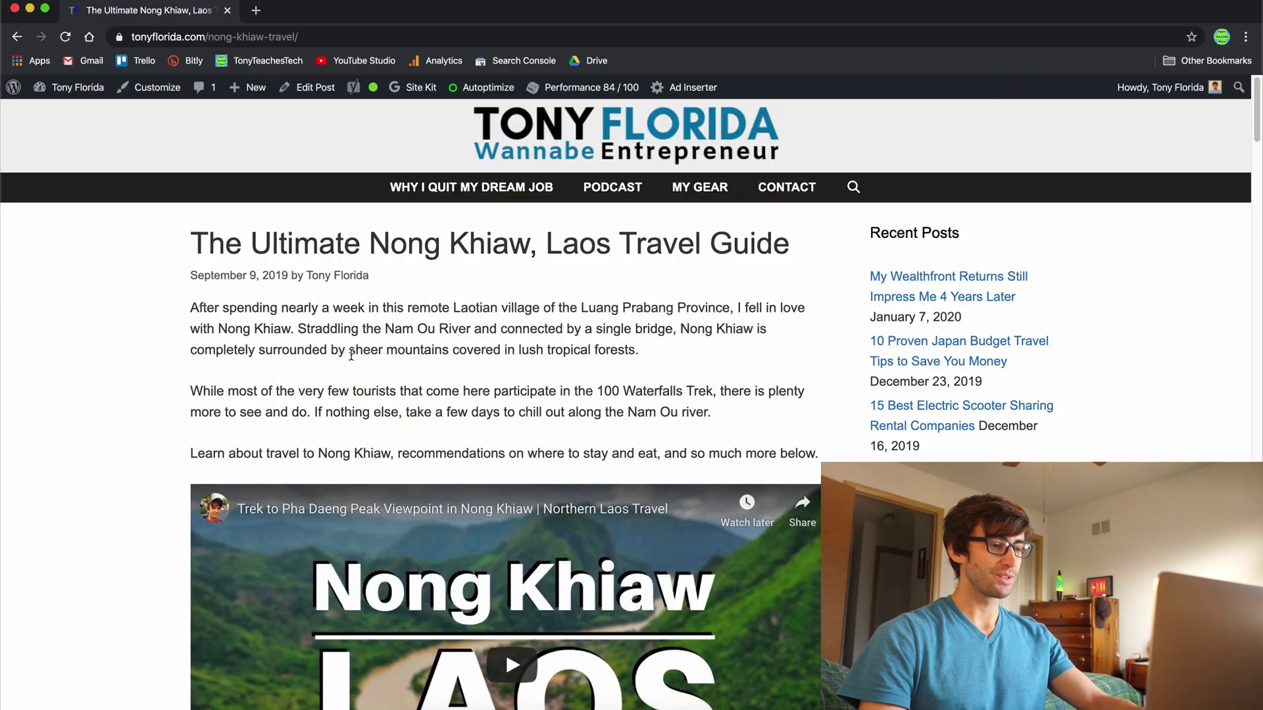
- Look through the Nong Khiaw travel guide post and open its page source
scroll(122, 506, down, 20)
scroll(142, 527, down, 20)
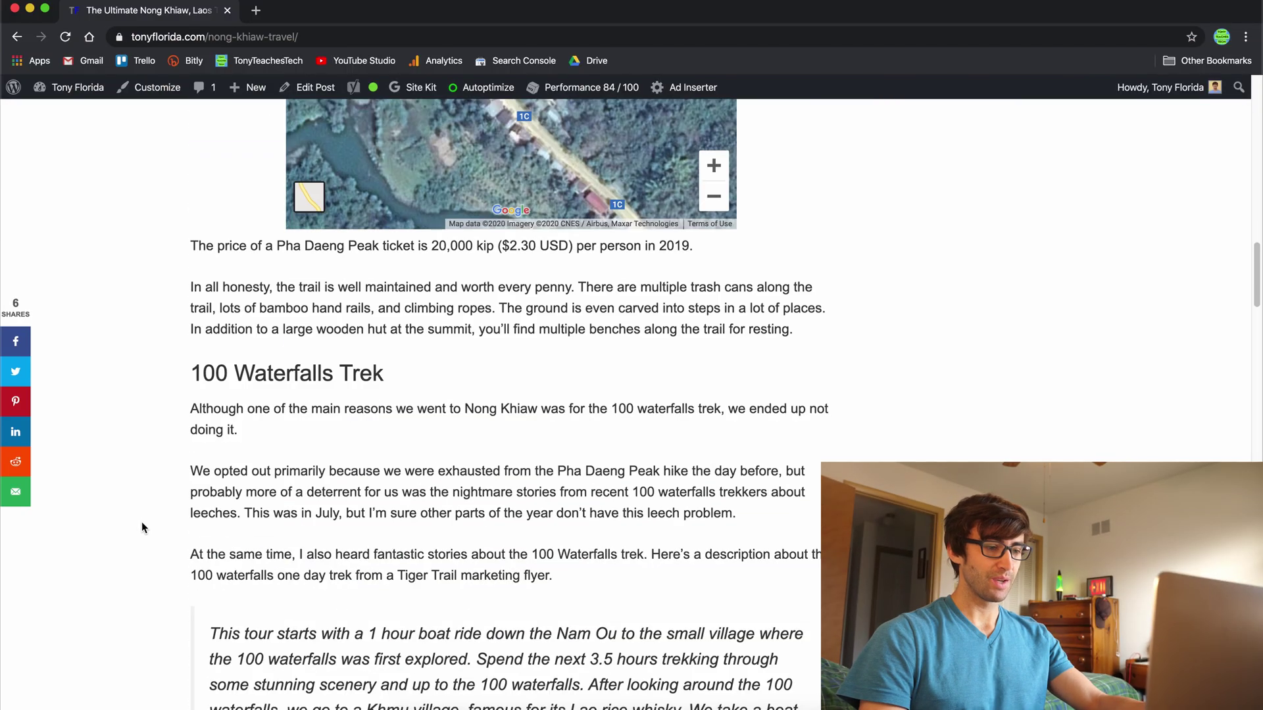
scroll(141, 522, down, 15)
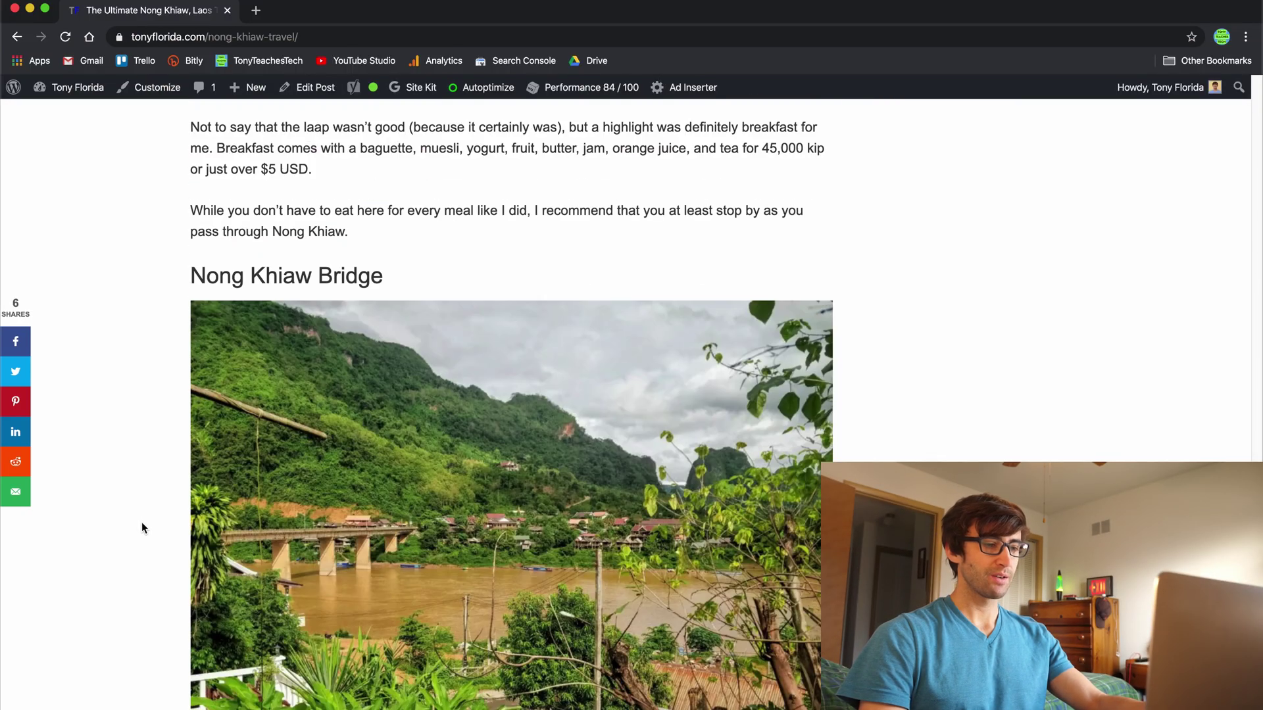
scroll(154, 520, up, 10)
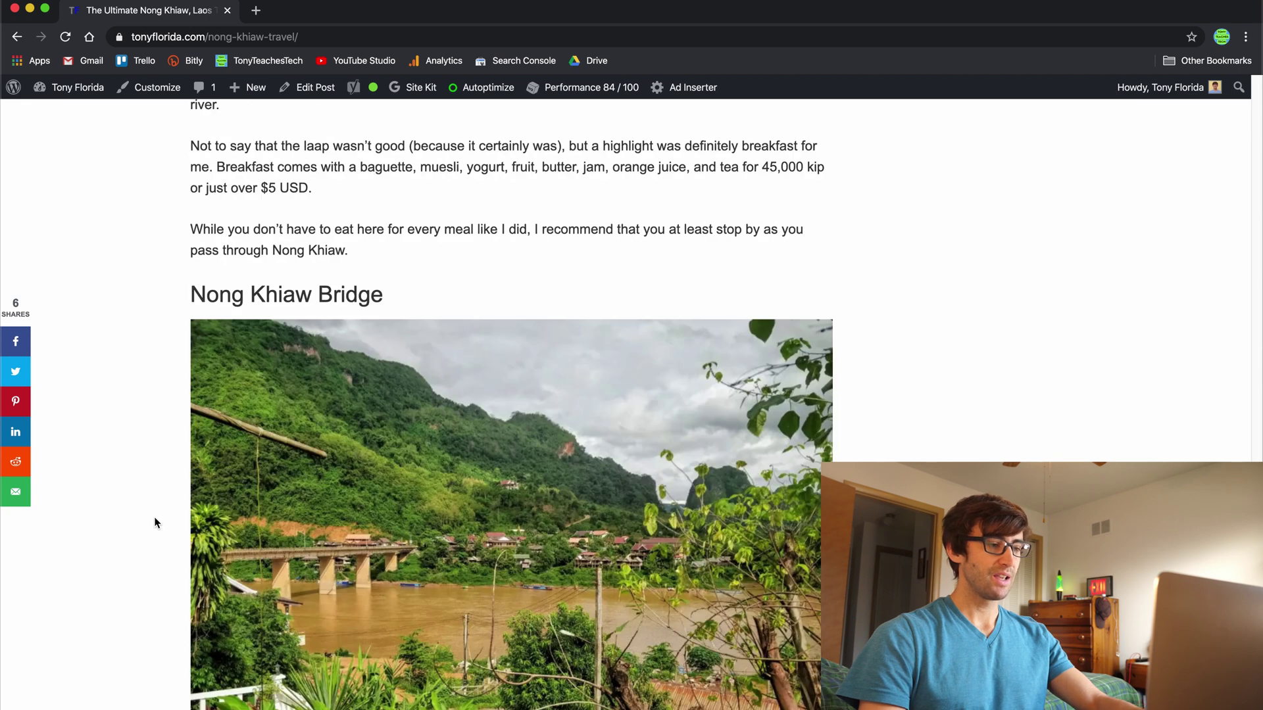
right_click(152, 433)
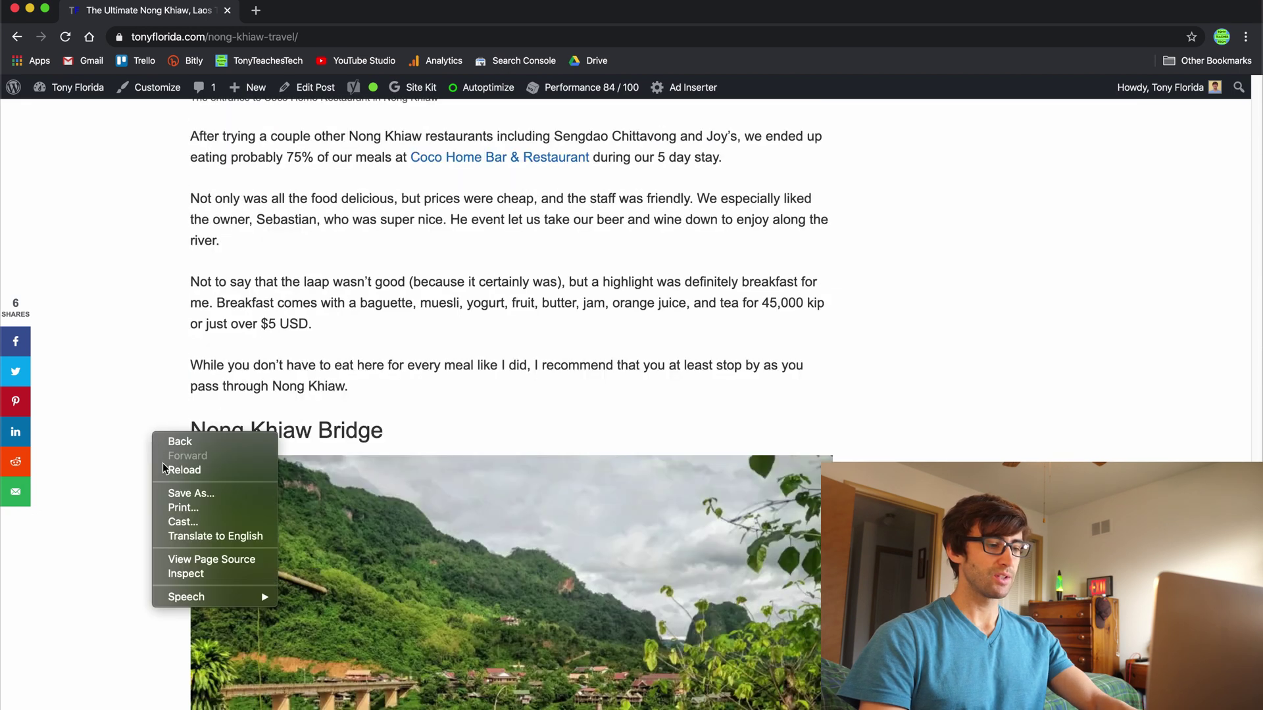
click(209, 559)
- Search the page source for .jpg and highlight the host part of the 100 Waterfall trek image's src address
key(super+f)
text(jp.jp)
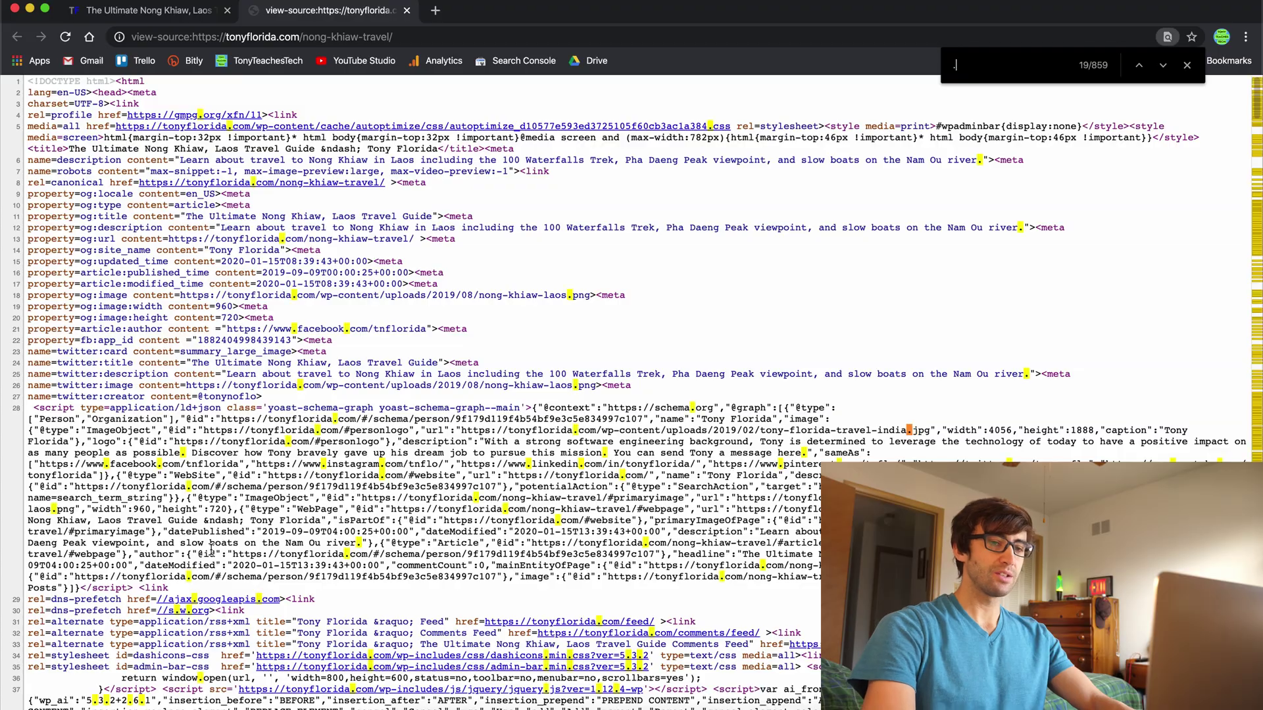
text(g)
key(Return)
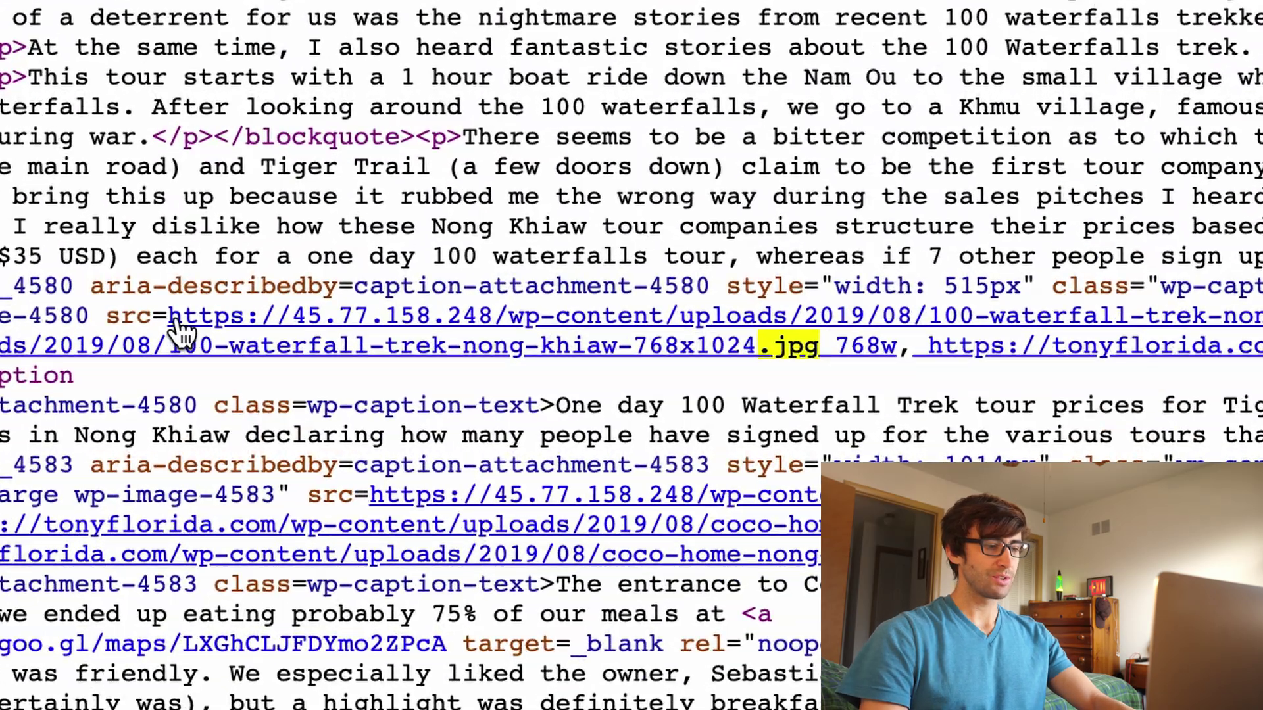
drag(153, 316, 492, 317)
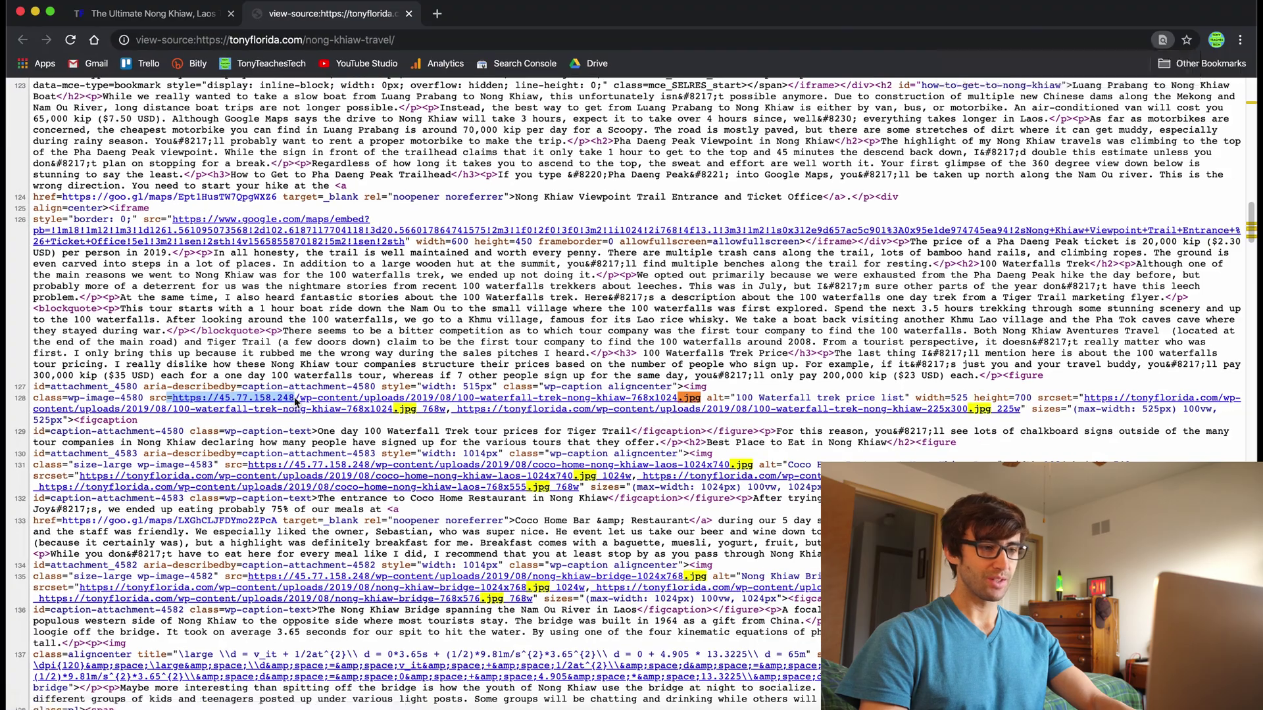
- Open the 100 Waterfall trek price list image from the page source and locate the same picture in the published post
click(434, 359)
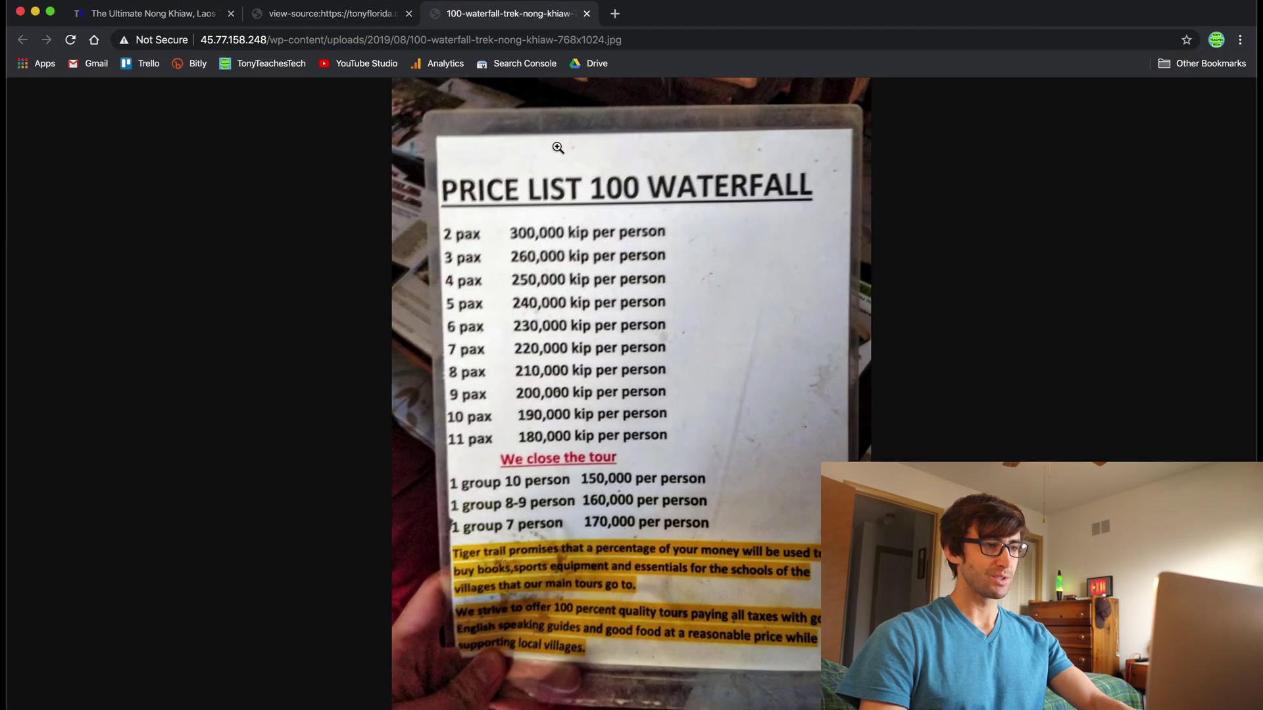
click(146, 14)
scroll(457, 366, down, 10)
scroll(457, 366, up, 15)
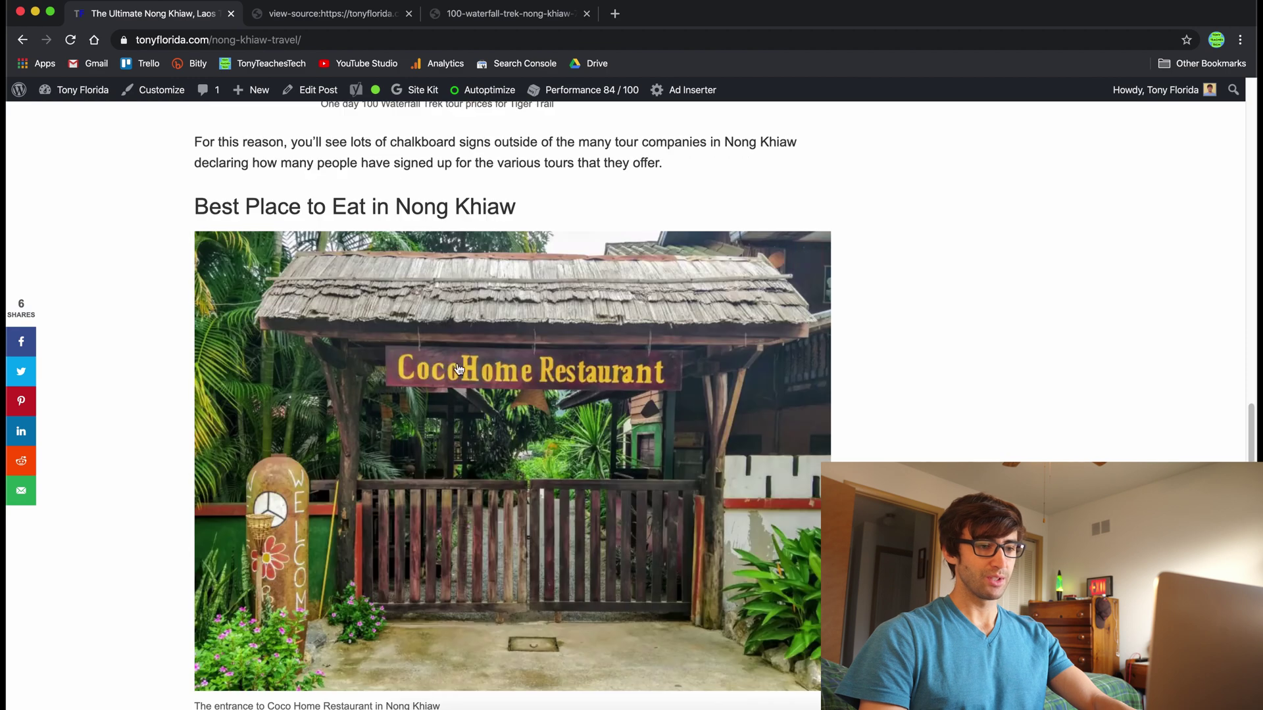
scroll(457, 366, up, 12)
scroll(456, 366, down, 5)
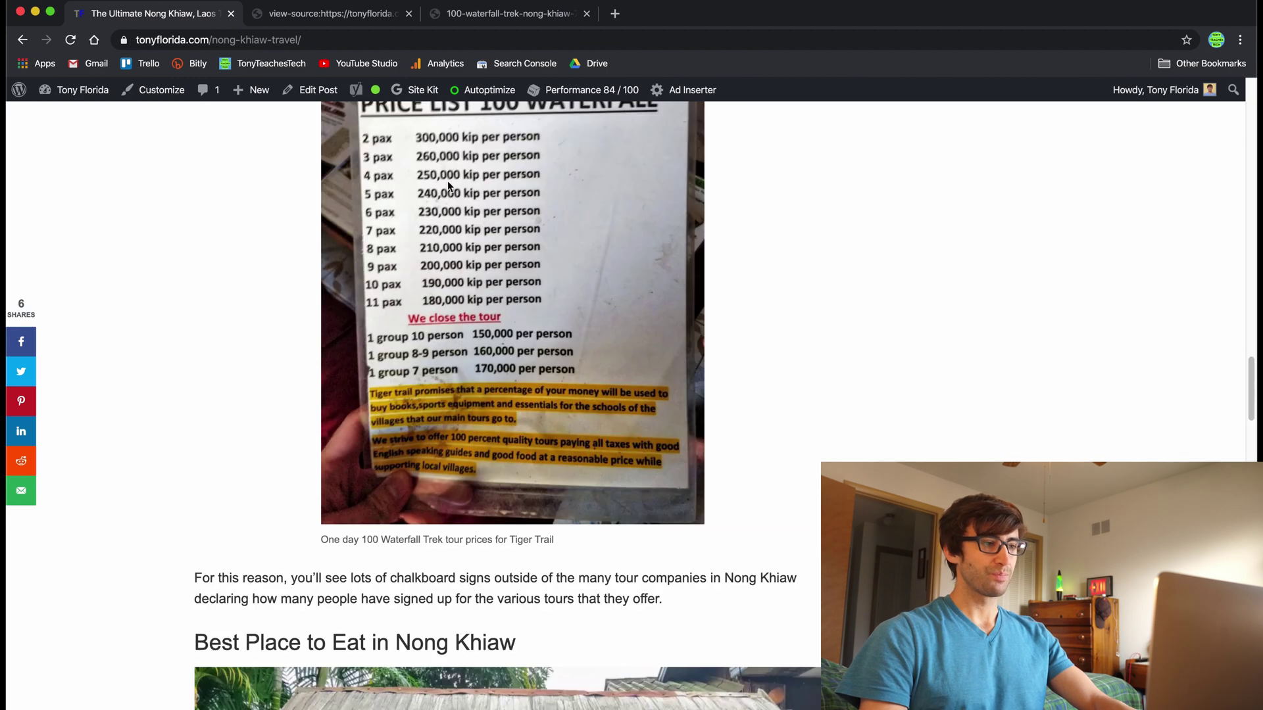
- Return to the separately opened price list image and inspect the full host portion of its web address
click(467, 13)
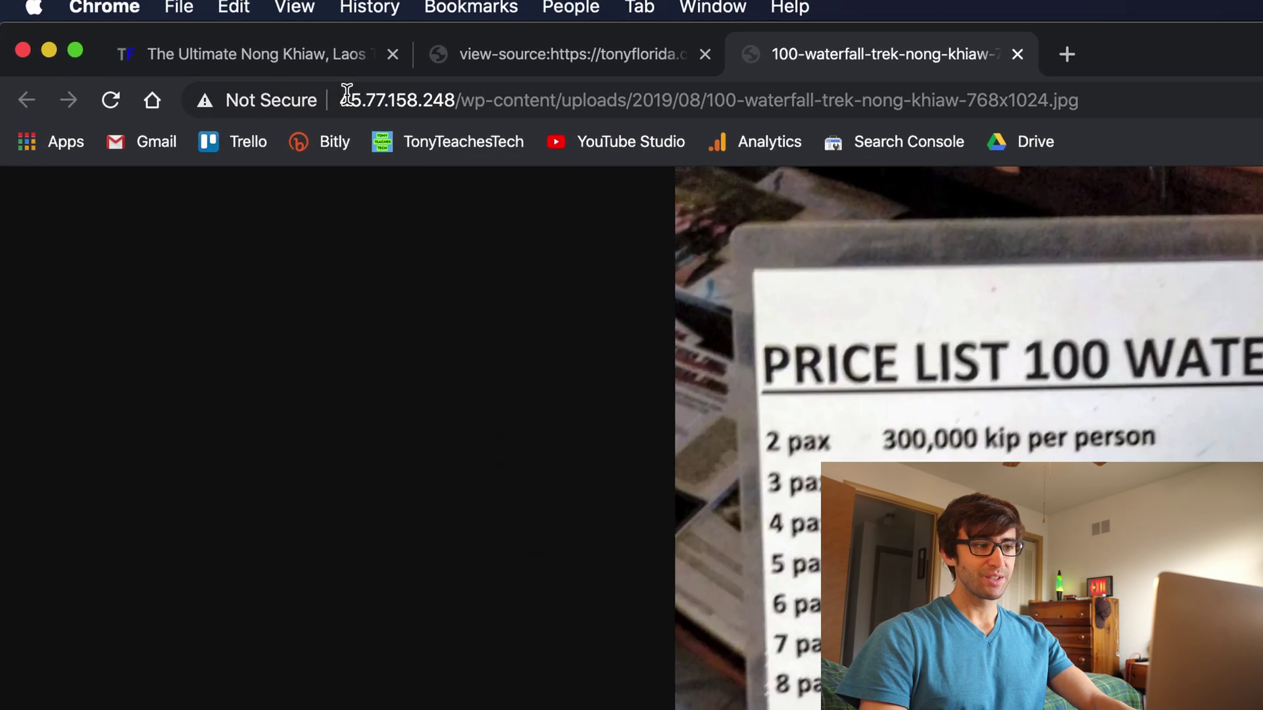
click(218, 35)
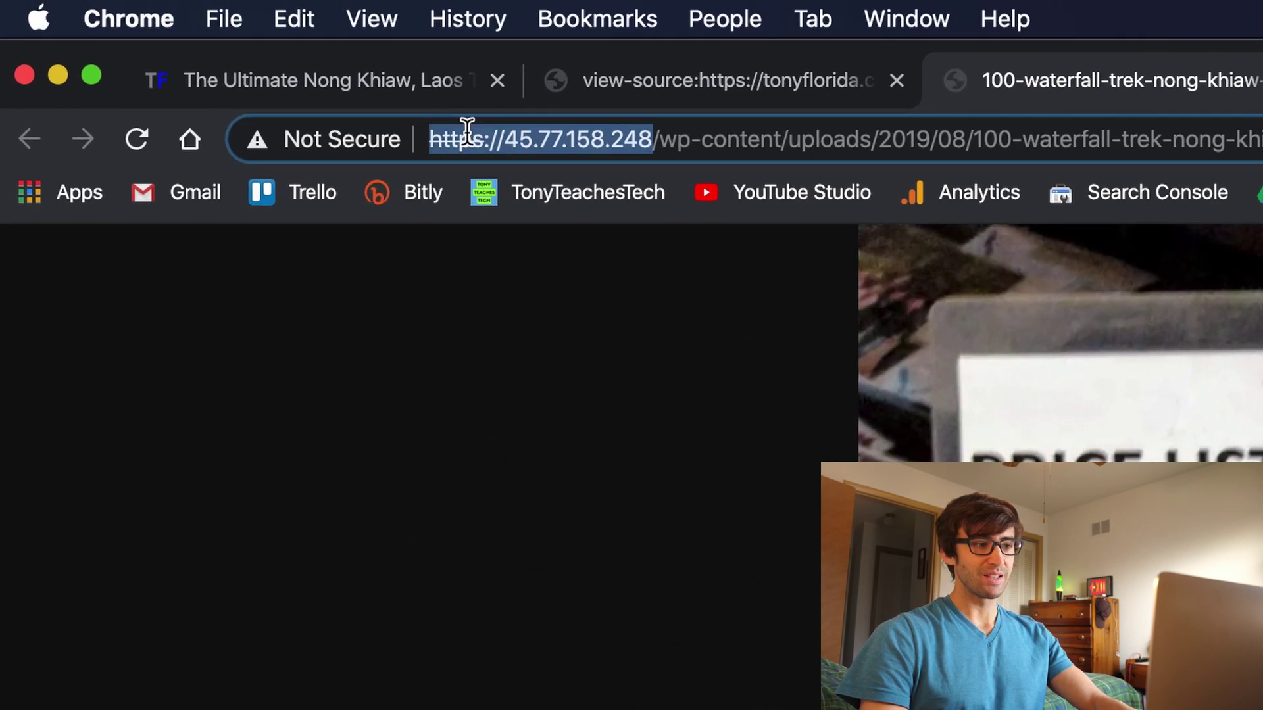
double_click(633, 140)
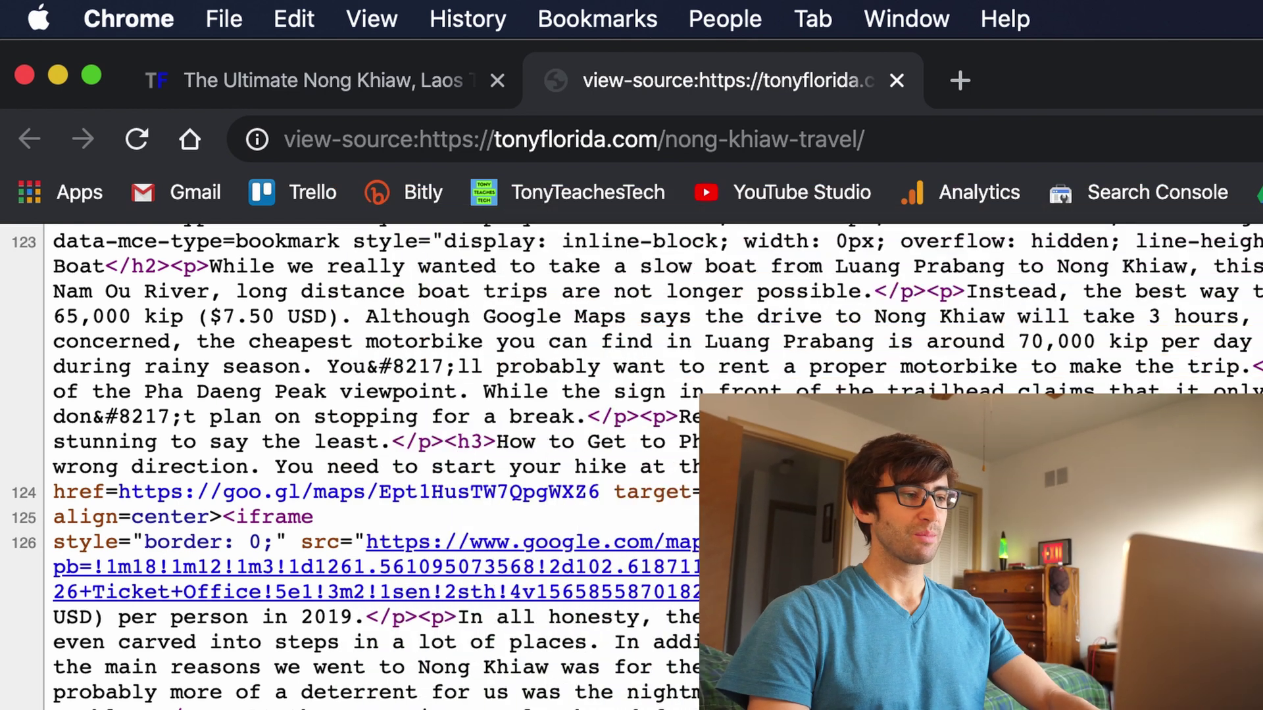
- Open the Nong Khiaw travel guide post for editing and show its content as HTML text
click(238, 88)
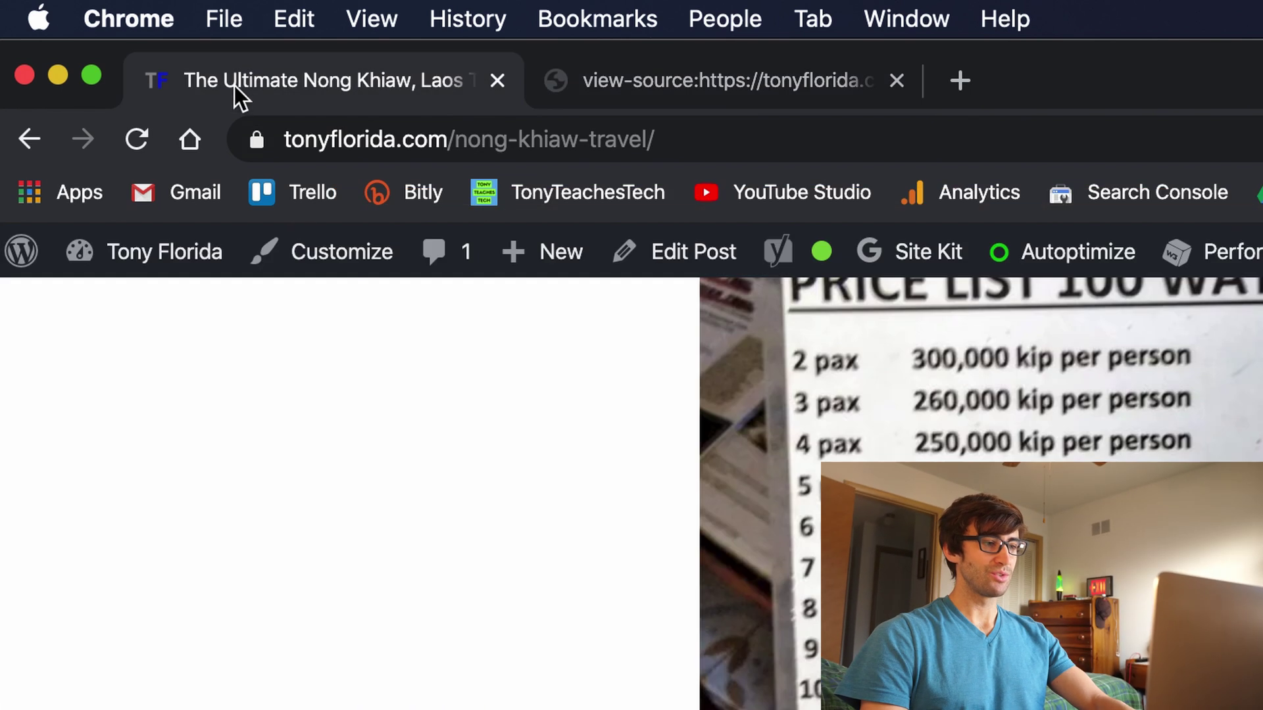
click(668, 276)
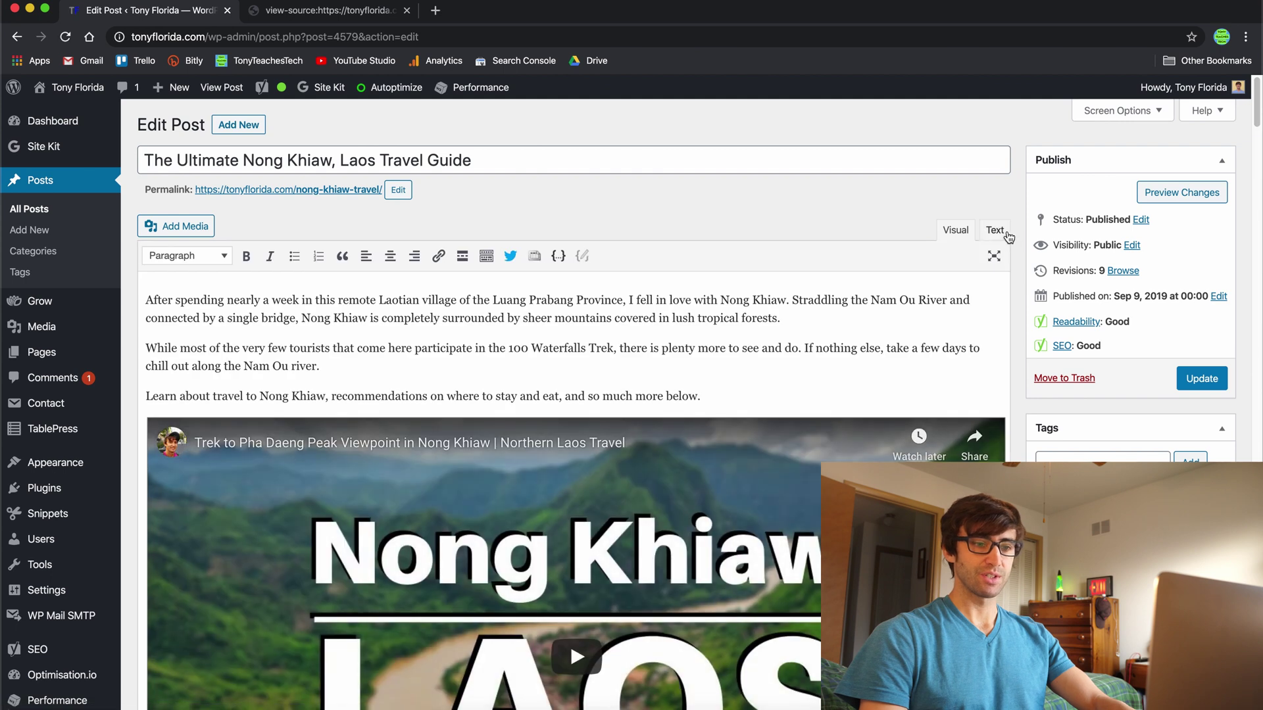
click(995, 230)
- Find the .jpg references in the post's HTML and replace 45.77.158.248 with tonyflorida.com in the 100 Waterfall trek image's src
scroll(916, 314, down, 10)
key(super+f)
text(.)
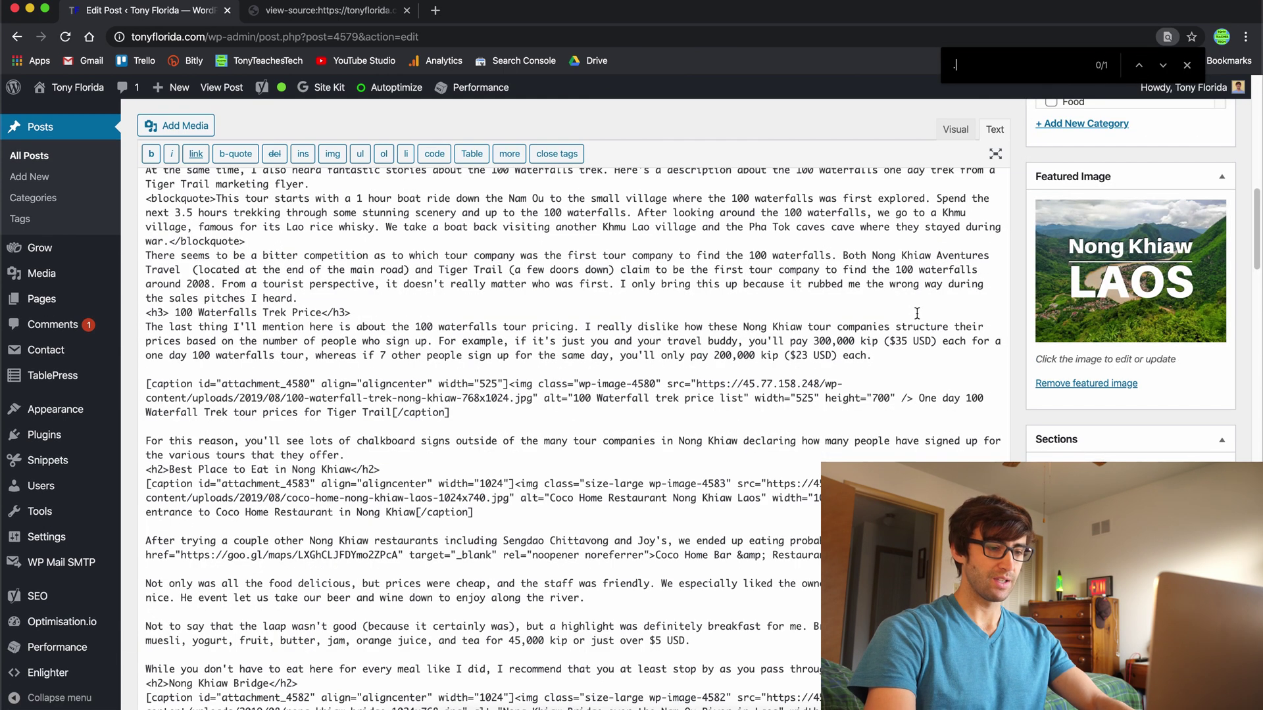
text(jpg)
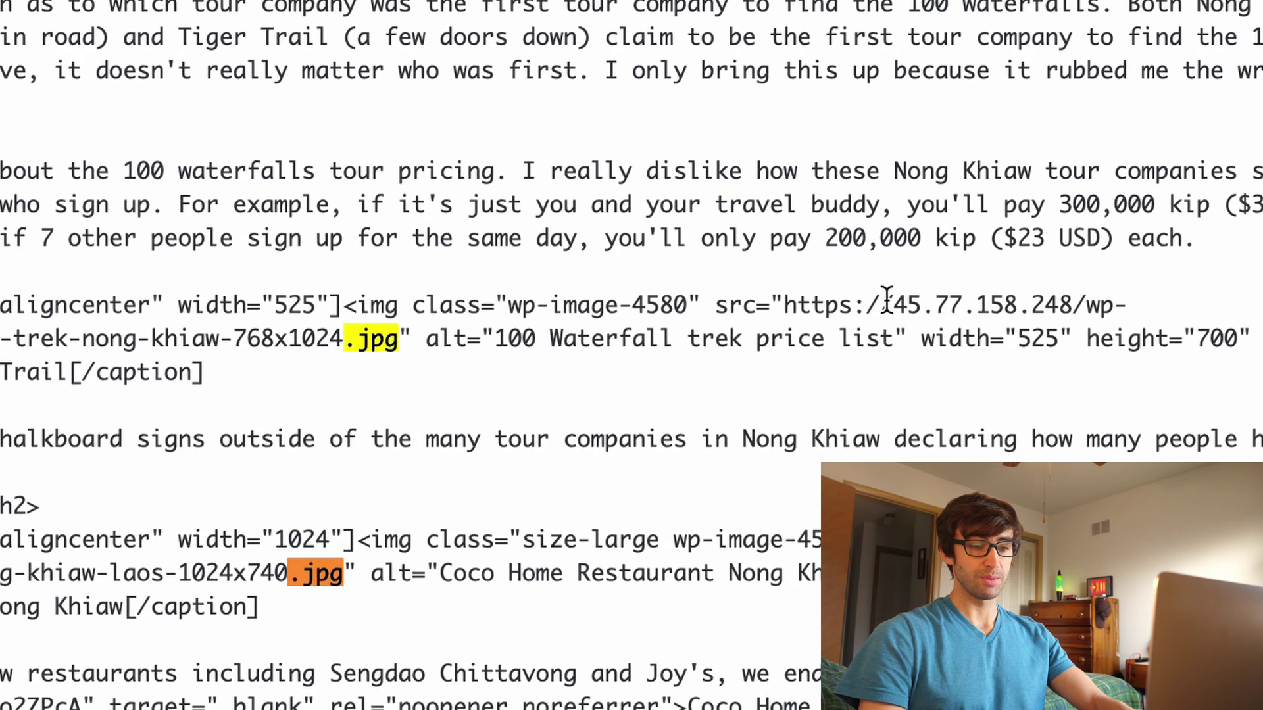
double_click(777, 387)
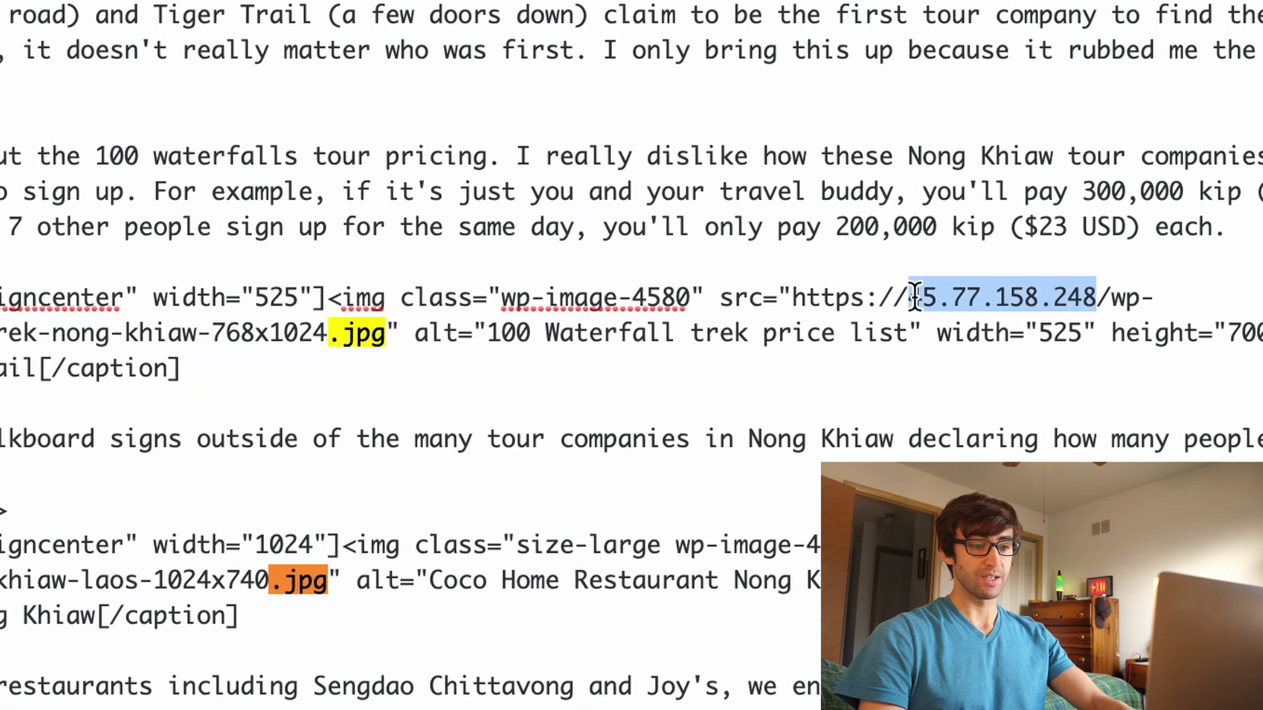
text(tonyflori)
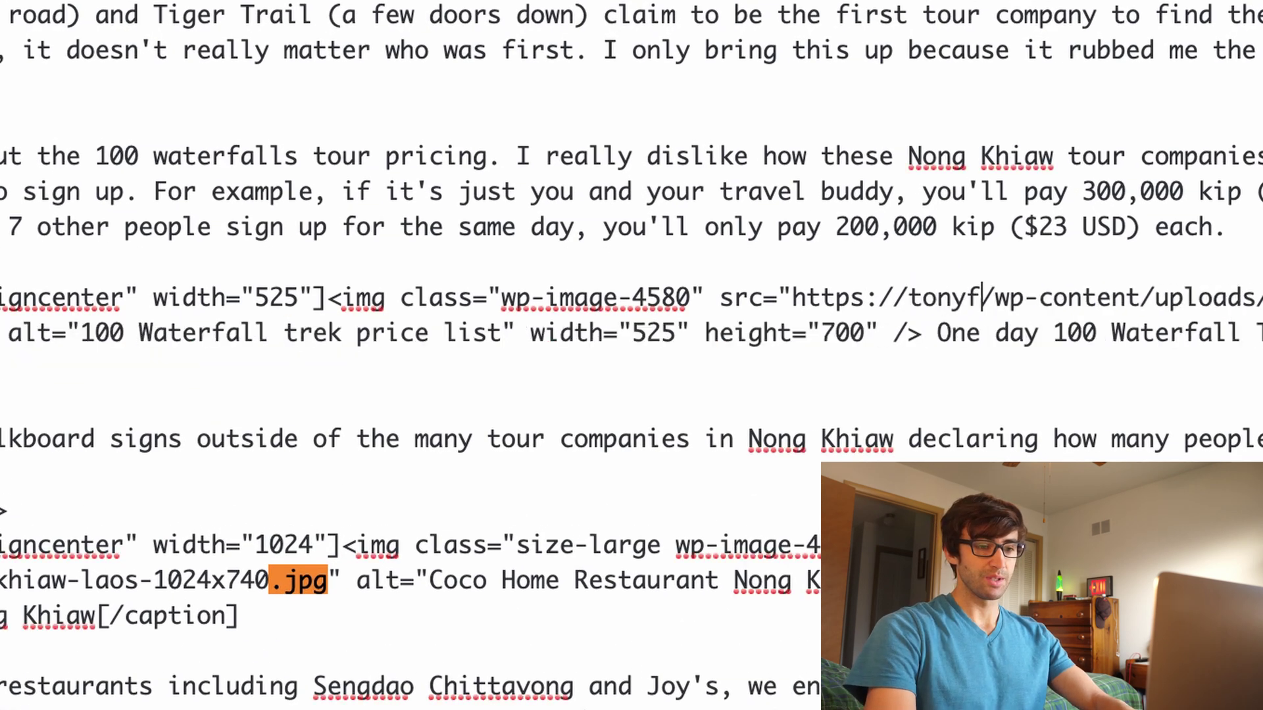
text(da.com)
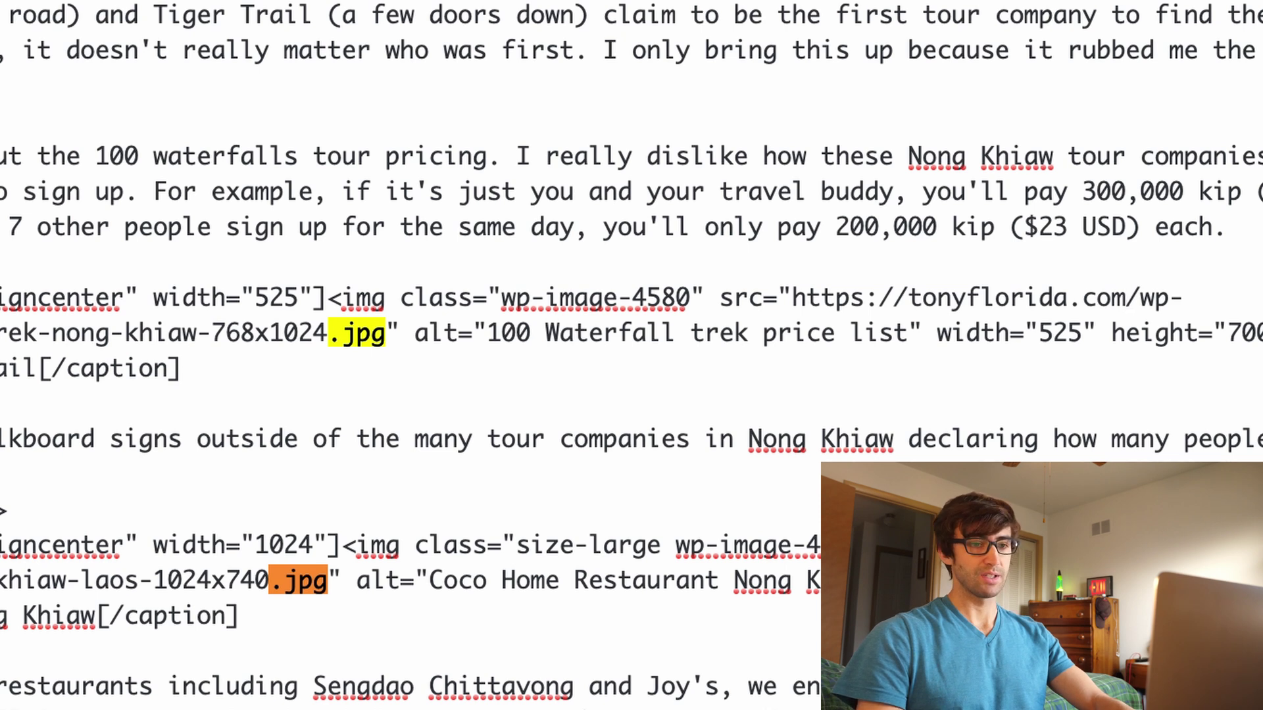
- Look over the rest of the post's HTML and return the editor to the Visual view
scroll(408, 355, up, 15)
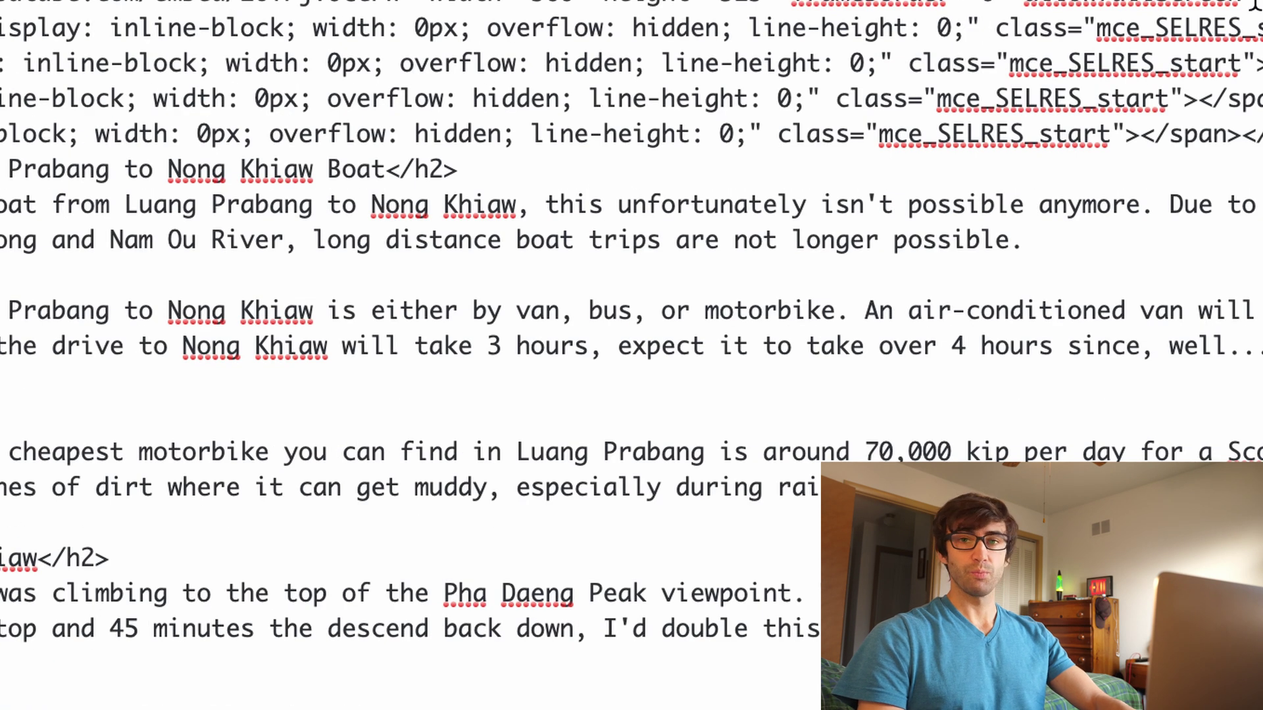
scroll(1009, 419, down, 10)
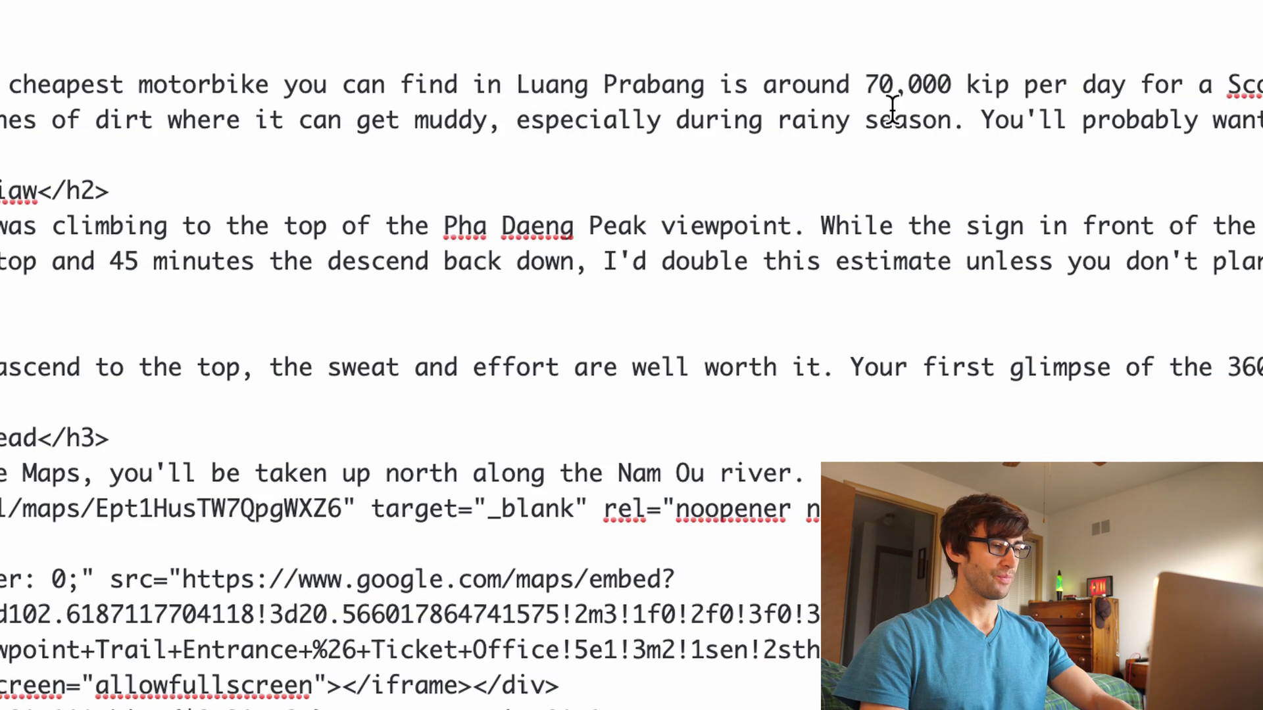
scroll(891, 99, up, 15)
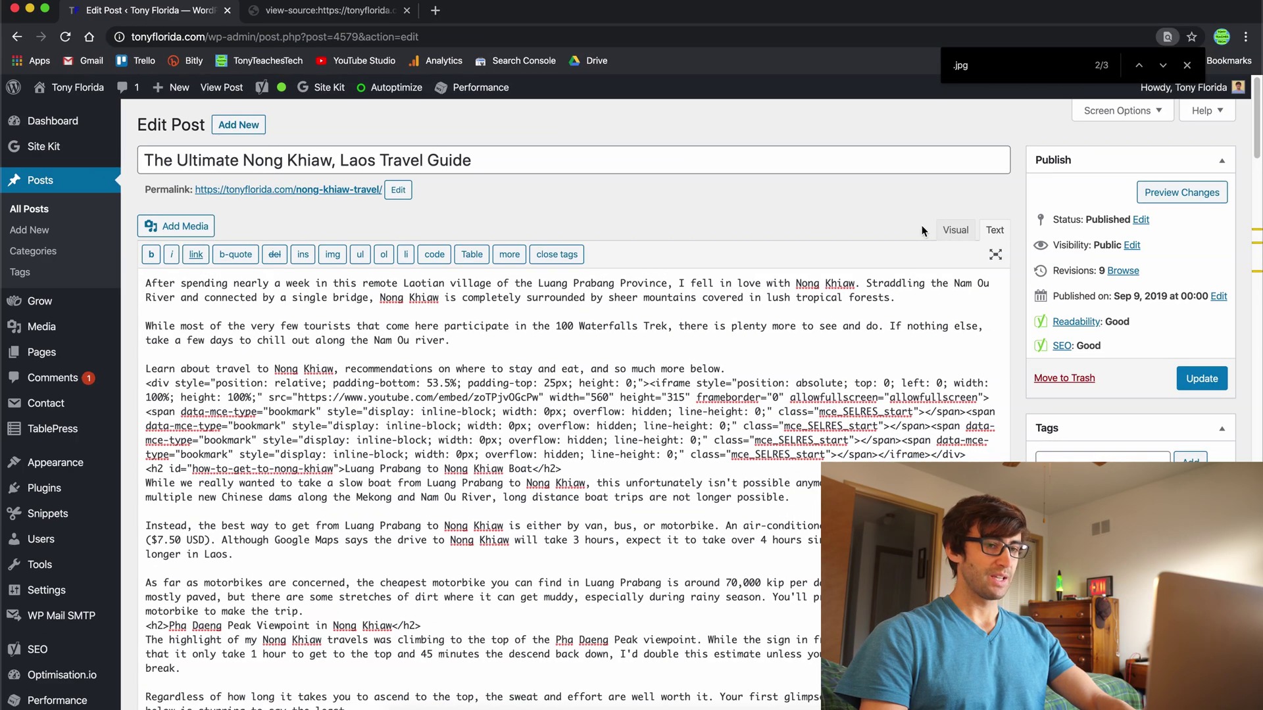
click(951, 230)
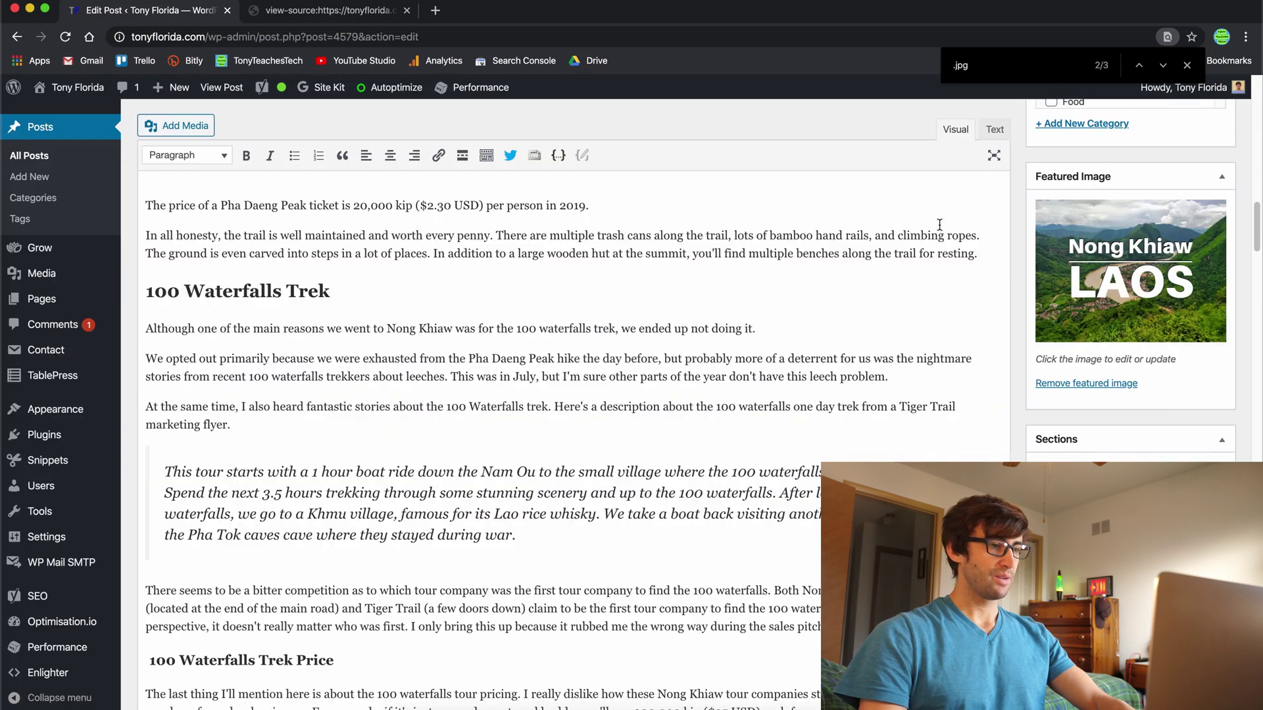
- Switch to phpMyAdmin and open the wp1157405 database
click(72, 42)
click(735, 240)
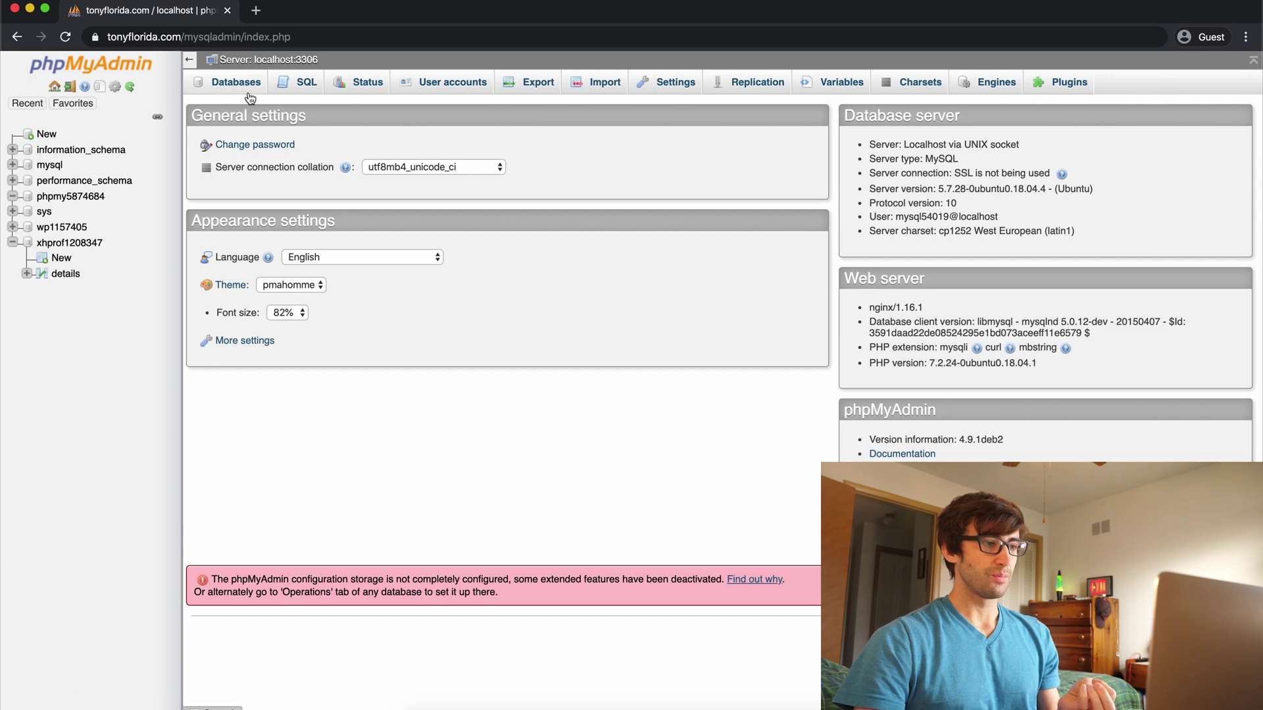
click(57, 232)
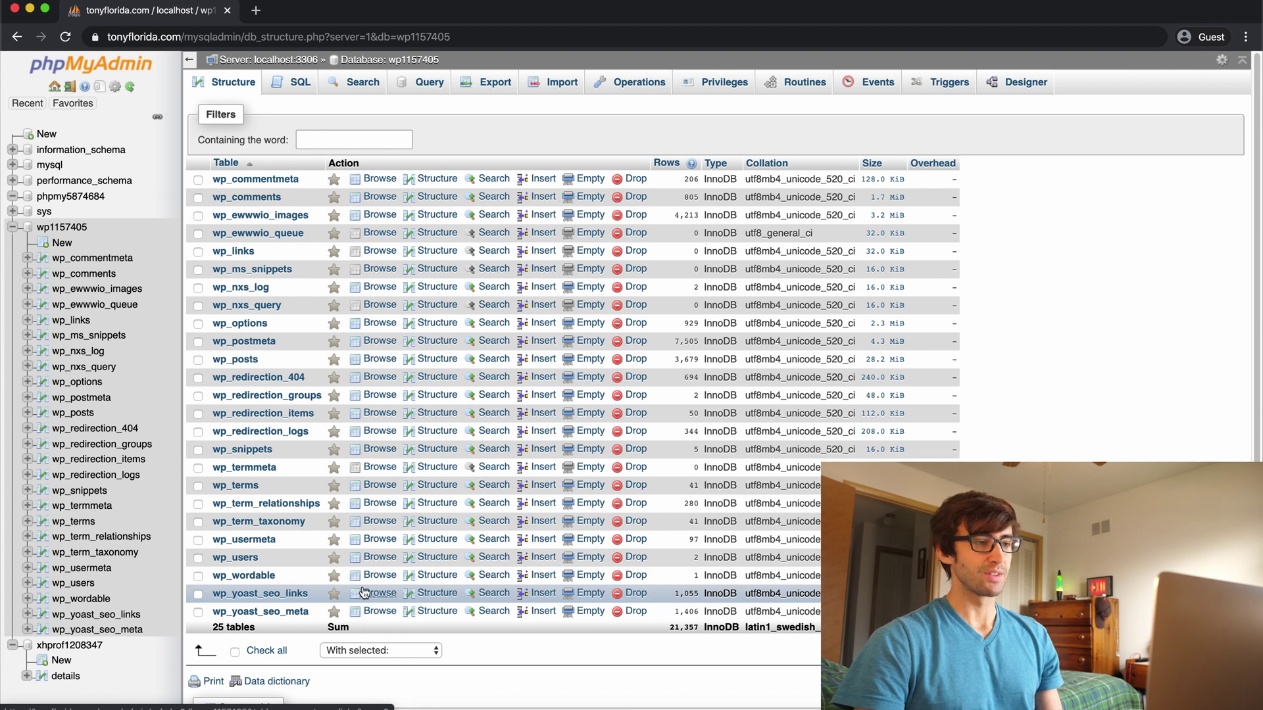
- Search all tables of the wp1157405 database for 45.77.158.248, matching at least one of the words
click(346, 90)
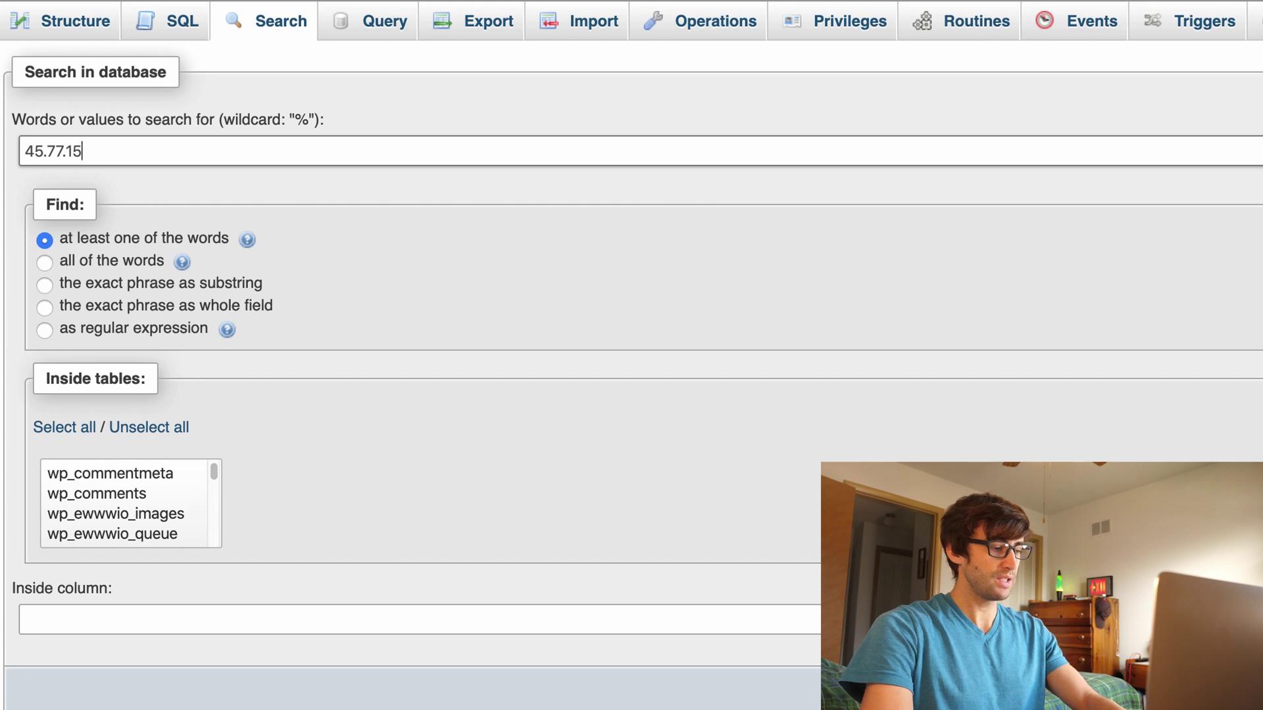
key(BackSpace)
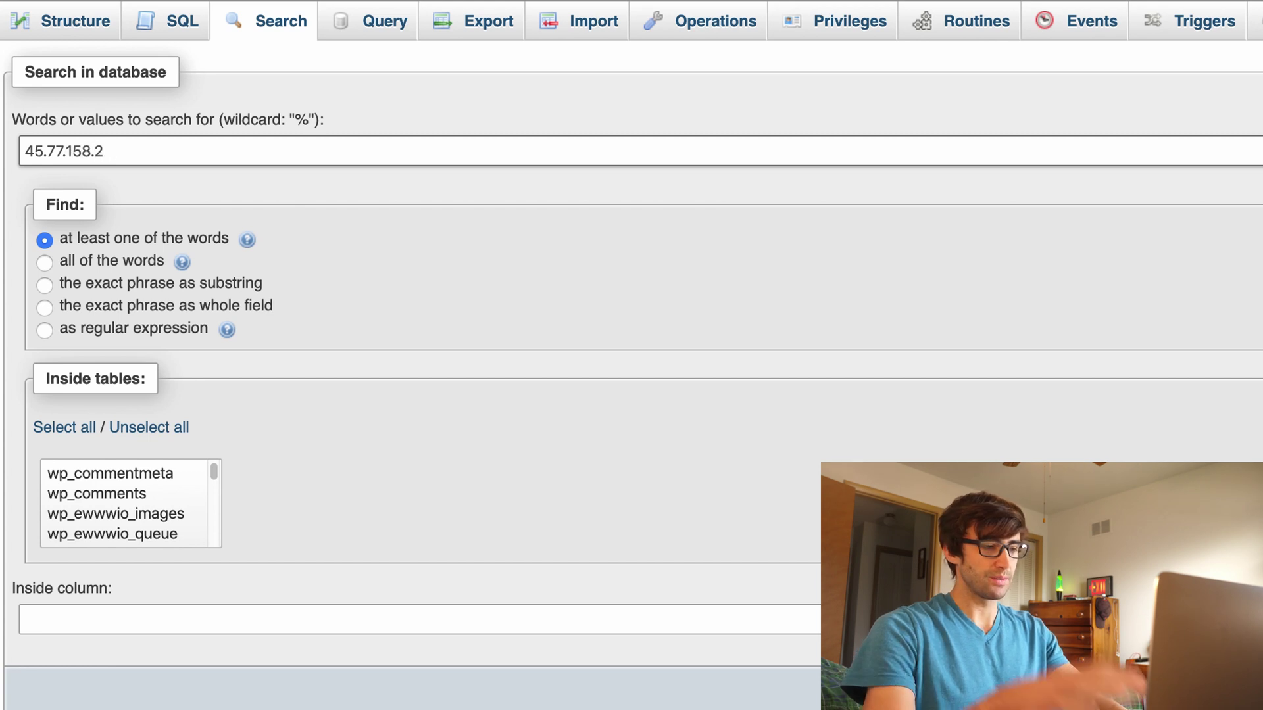
text(48)
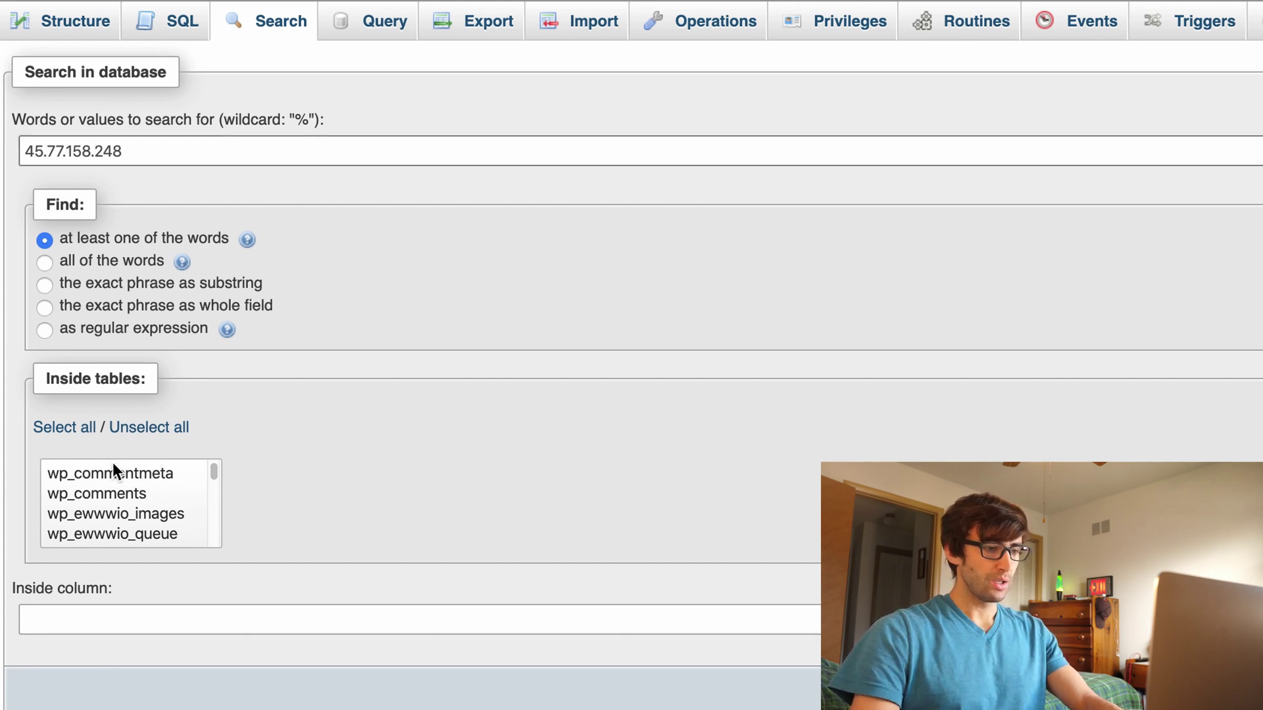
click(66, 429)
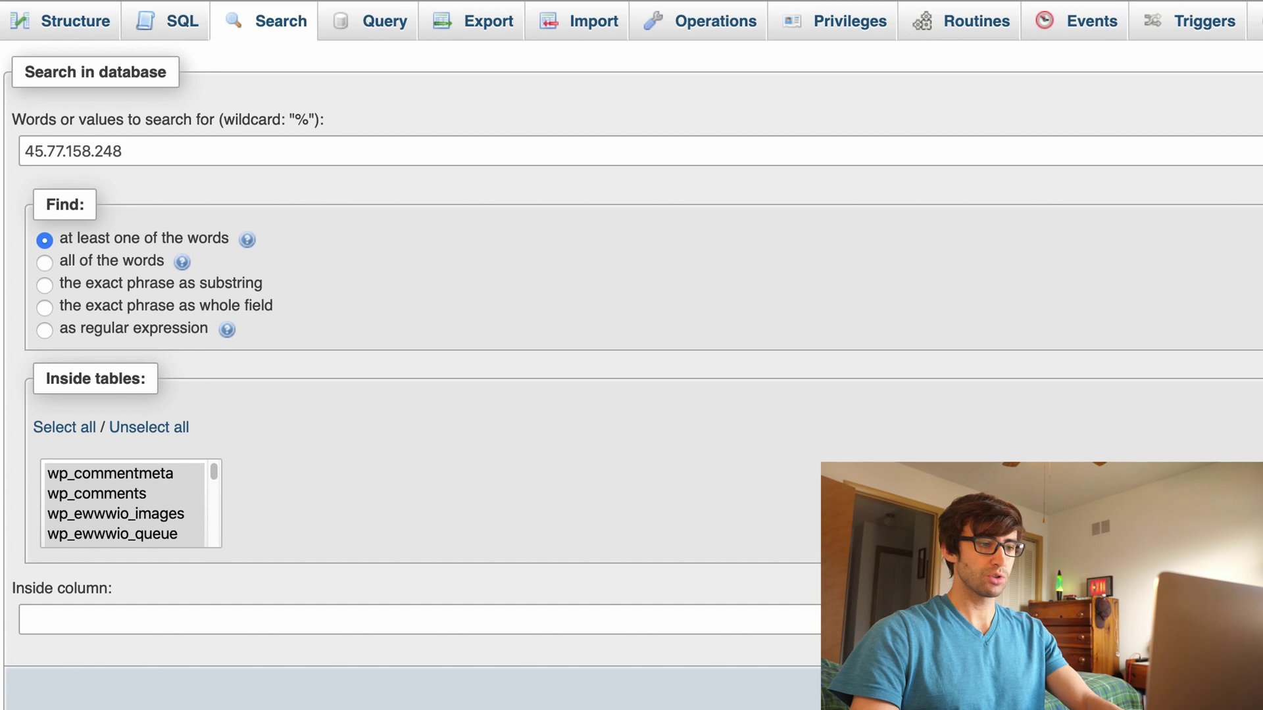
key(Return)
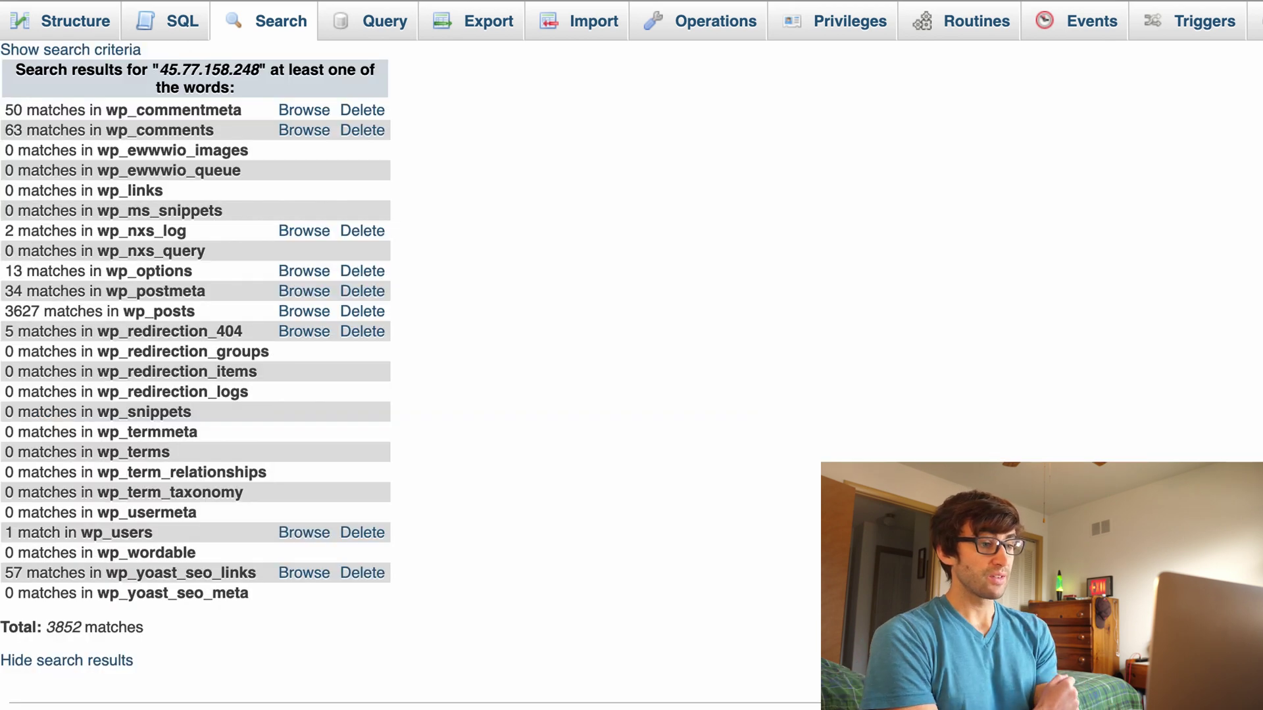
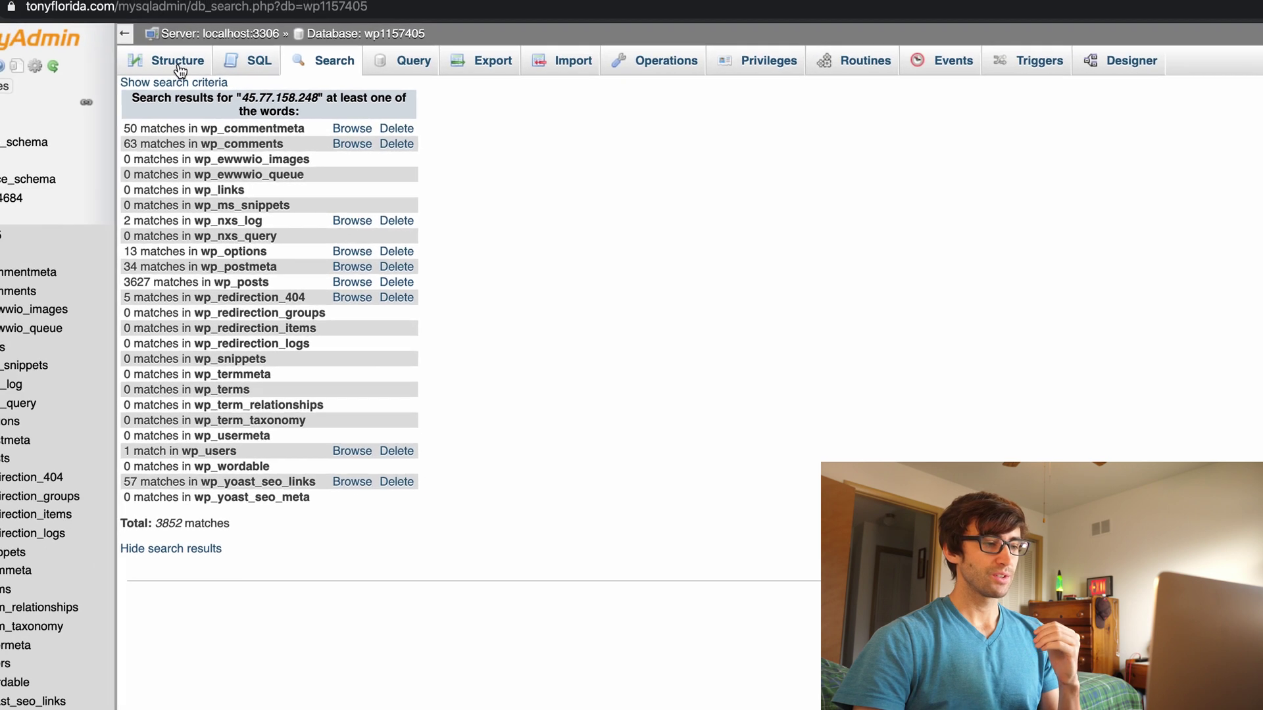
- Look over the database's table structure and multi-table query page, and open the SQL query editor for wp1157405
click(179, 66)
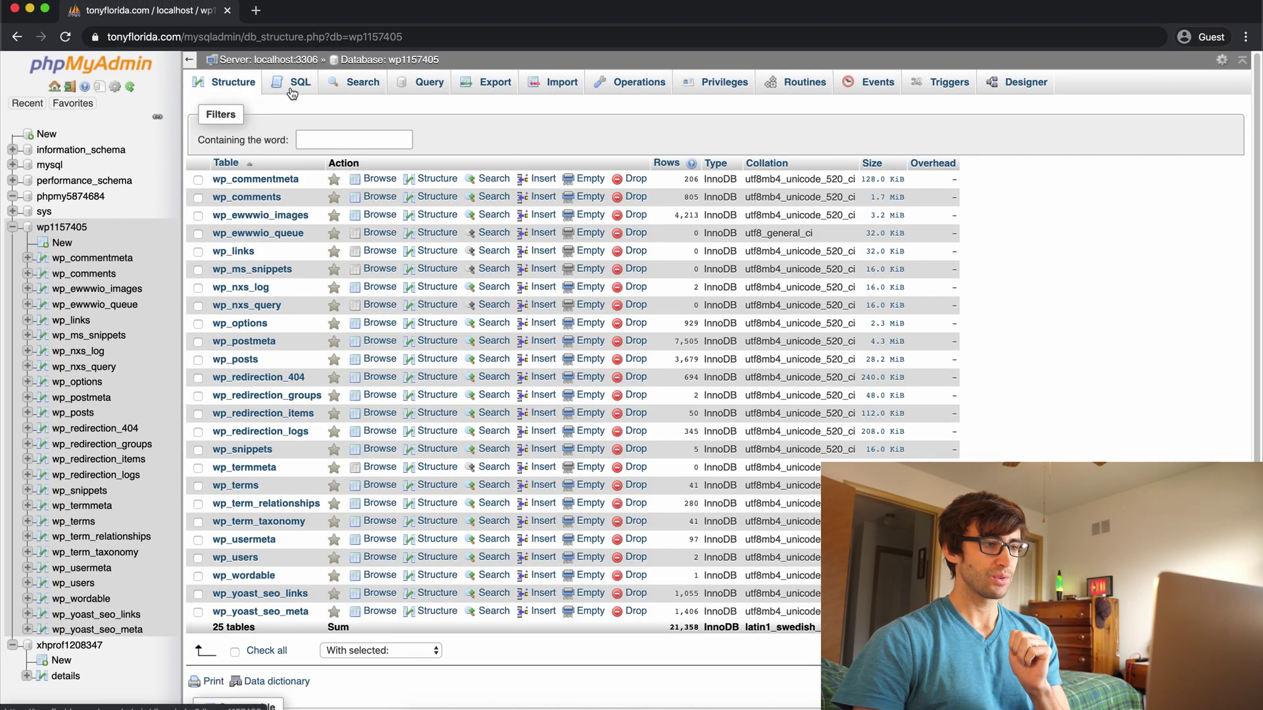
click(419, 87)
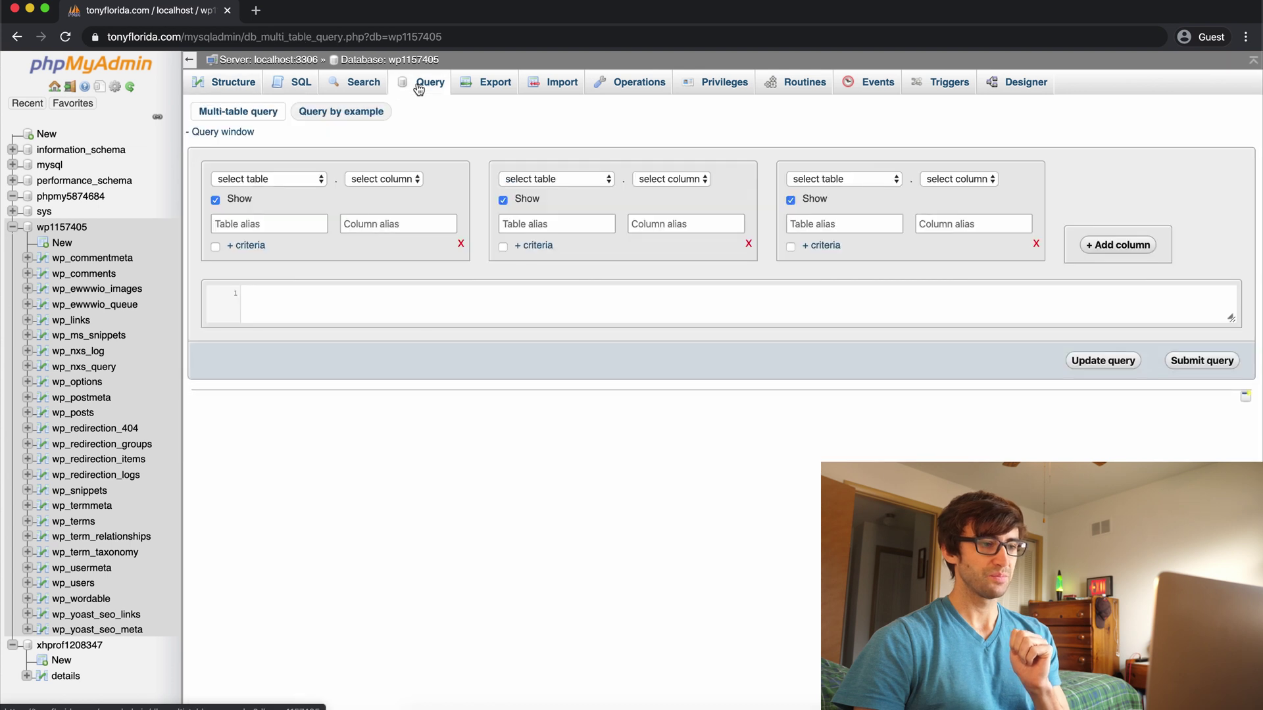
click(283, 87)
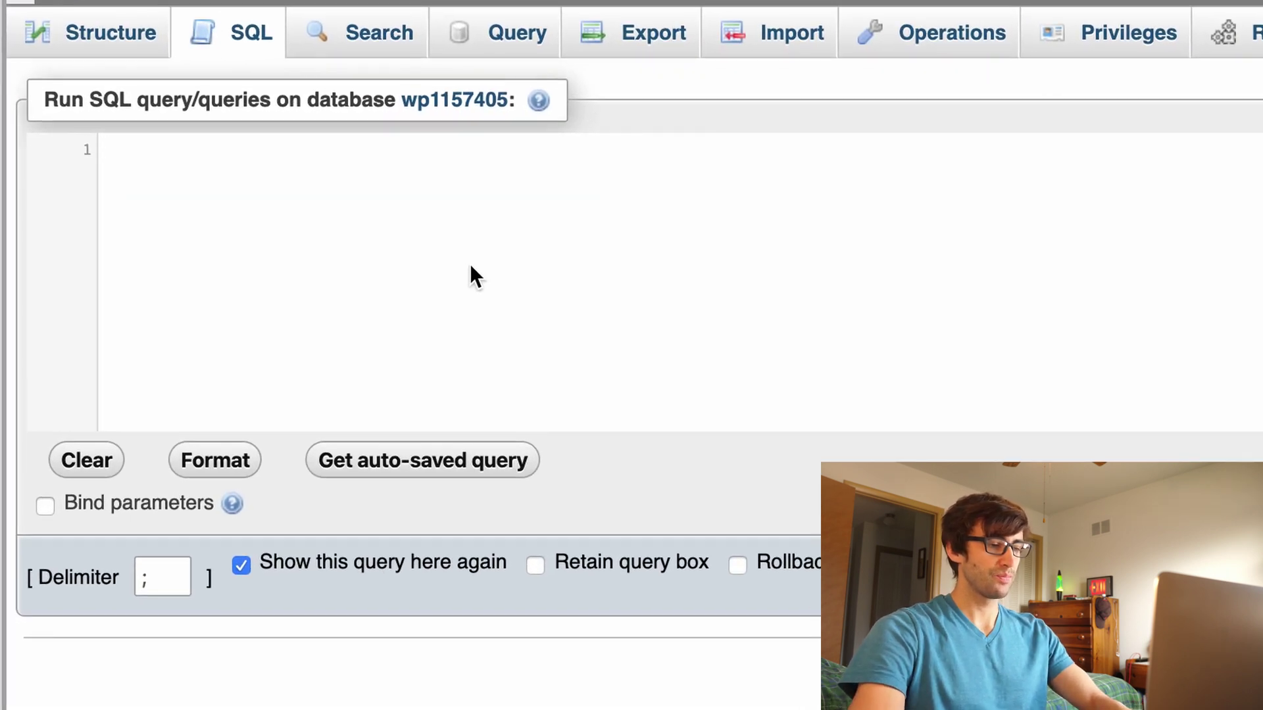
- Begin an SQL statement on the wp1157405 database with UPDATE wp_posts SET
text(UPDATE)
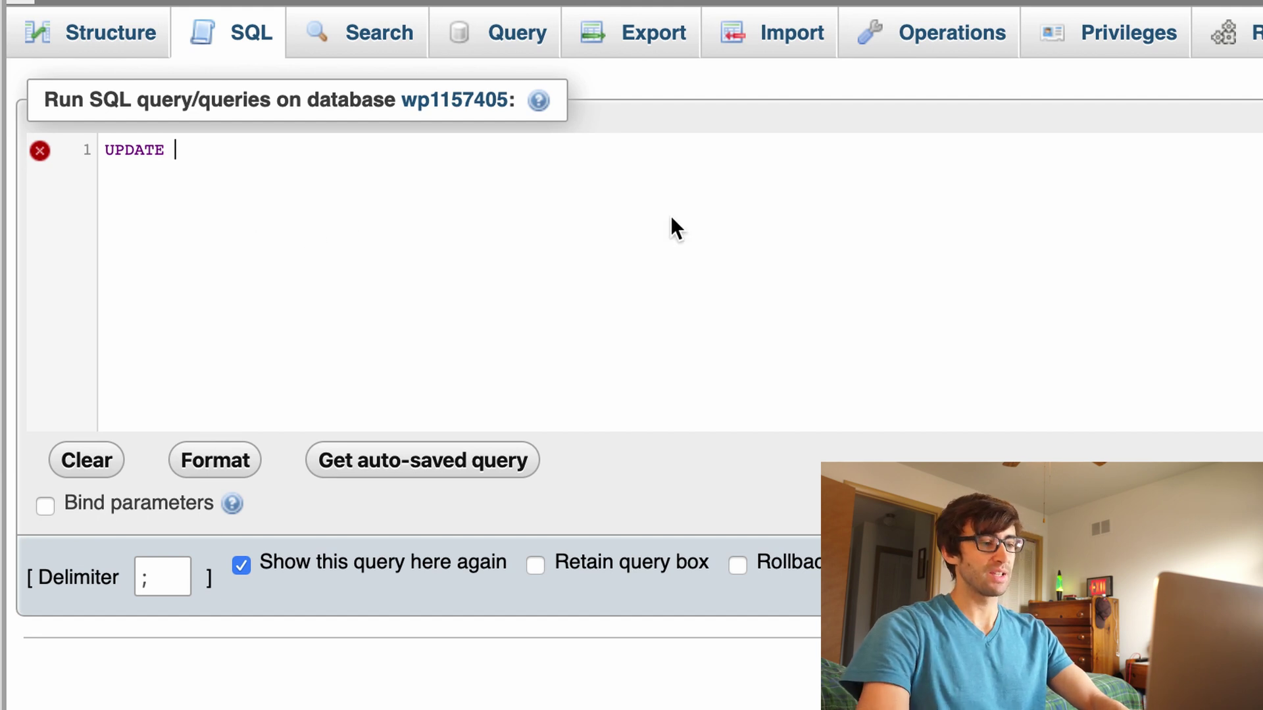
text(wp_po)
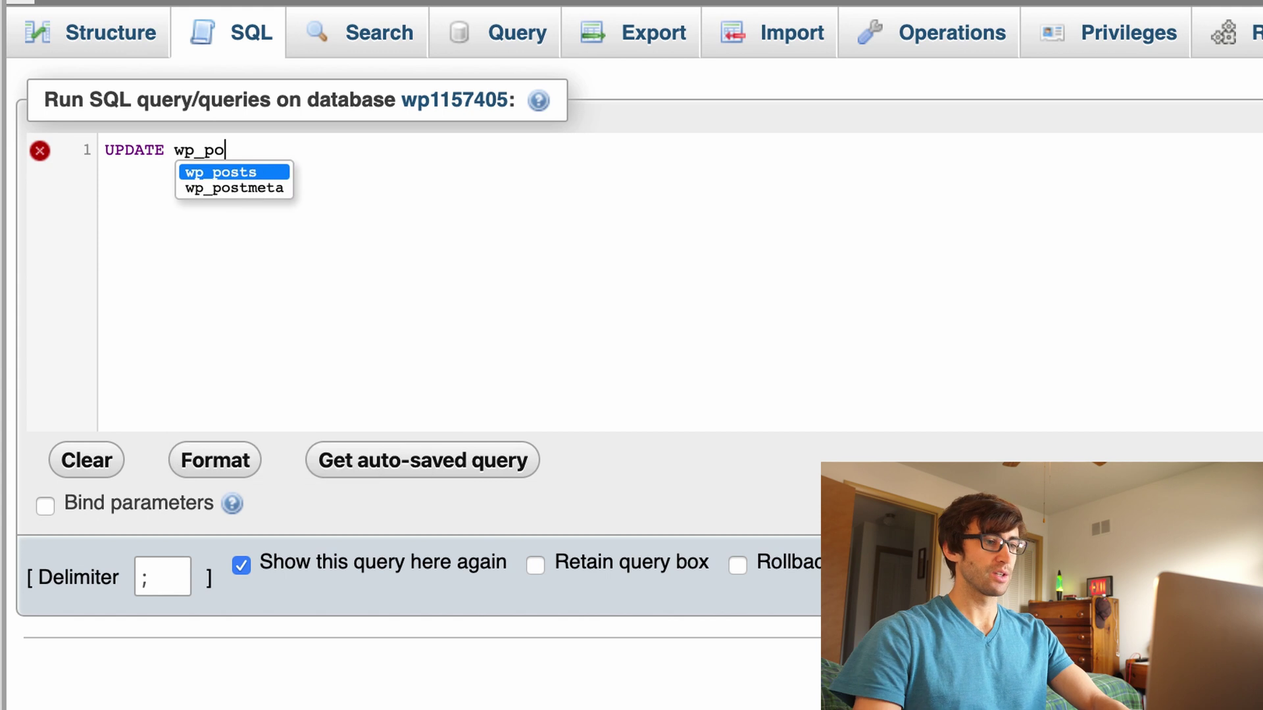
key(Return)
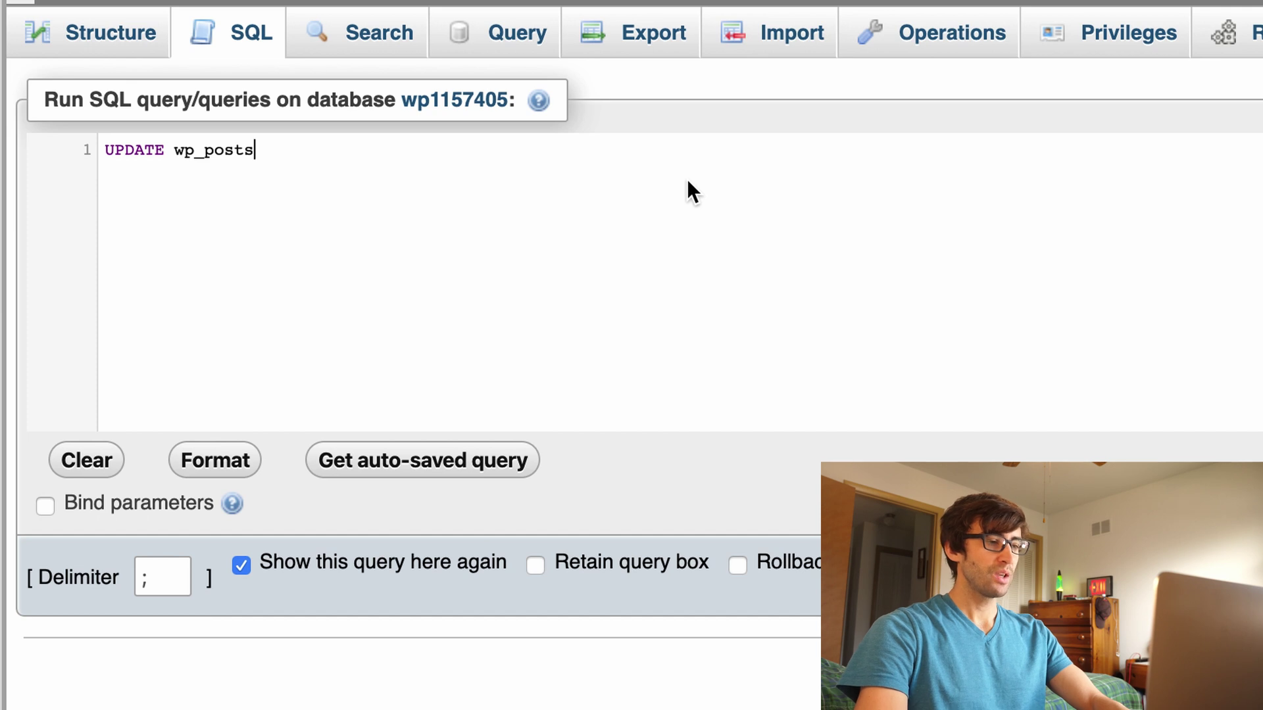
text(SET )
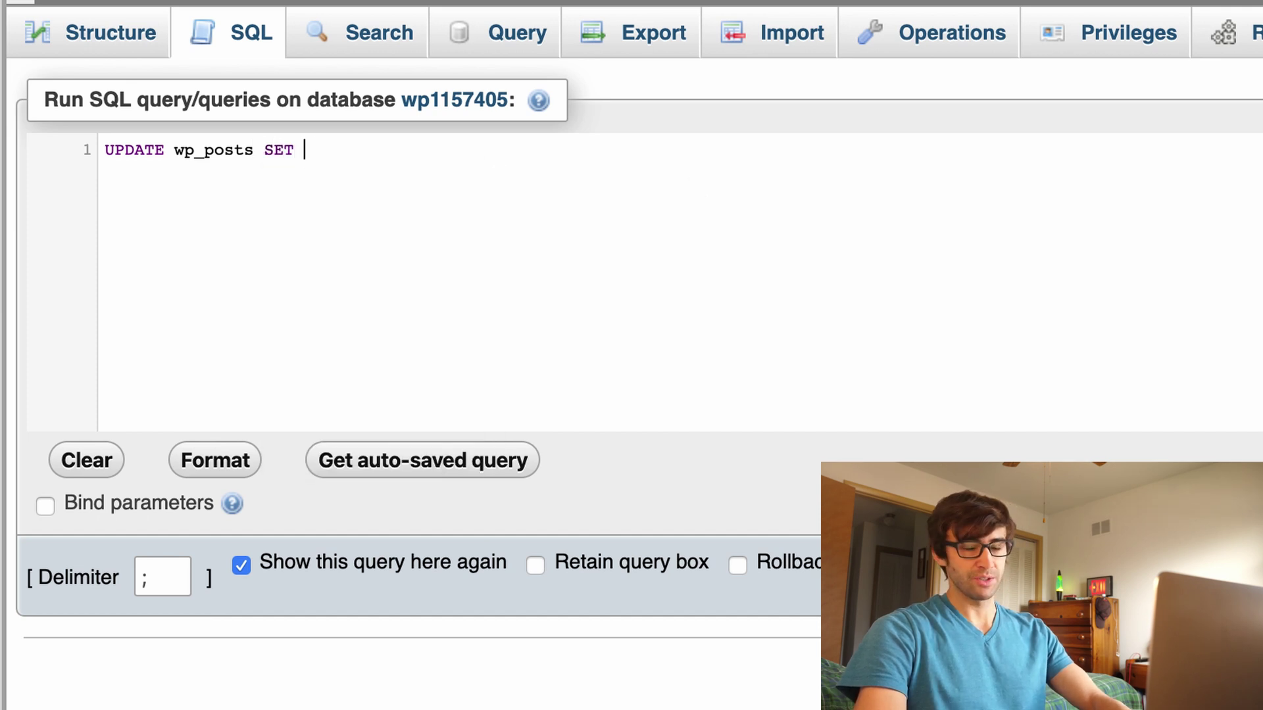
text(post-)
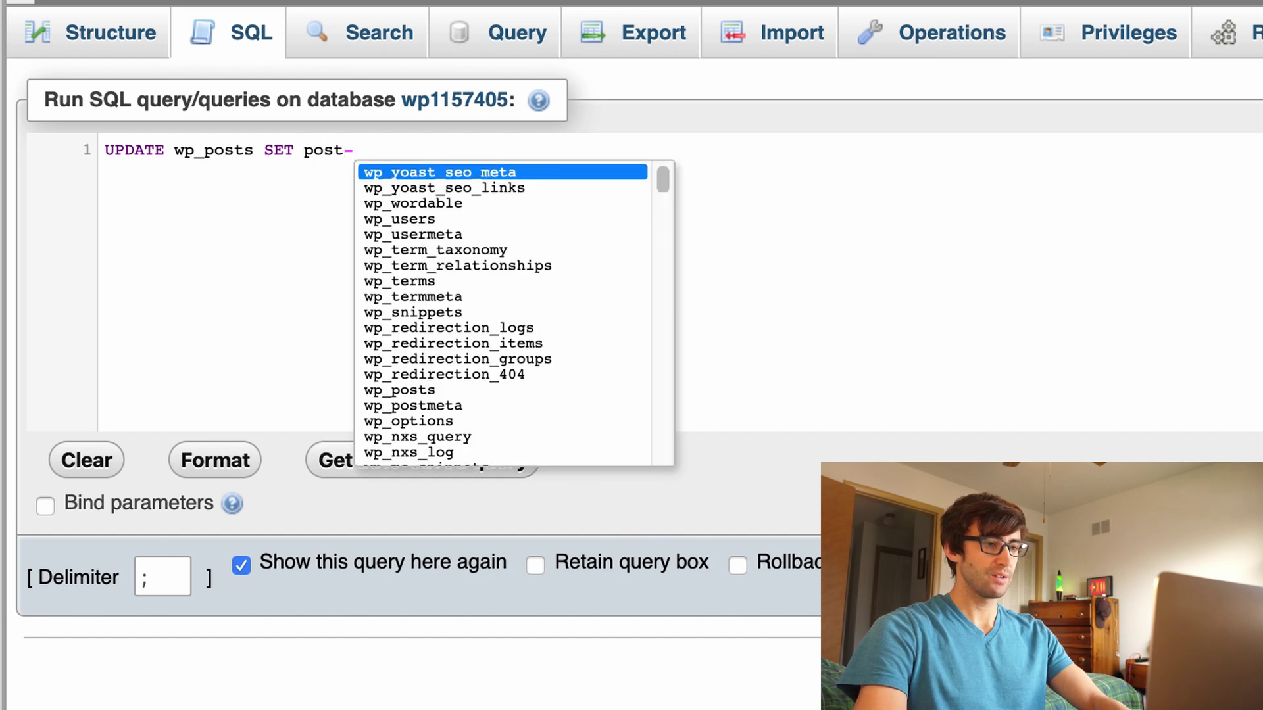
key(BackSpace)
text(_po)
key(BackSpace)
key(BackSpace)
key(BackSpace)
text(-)
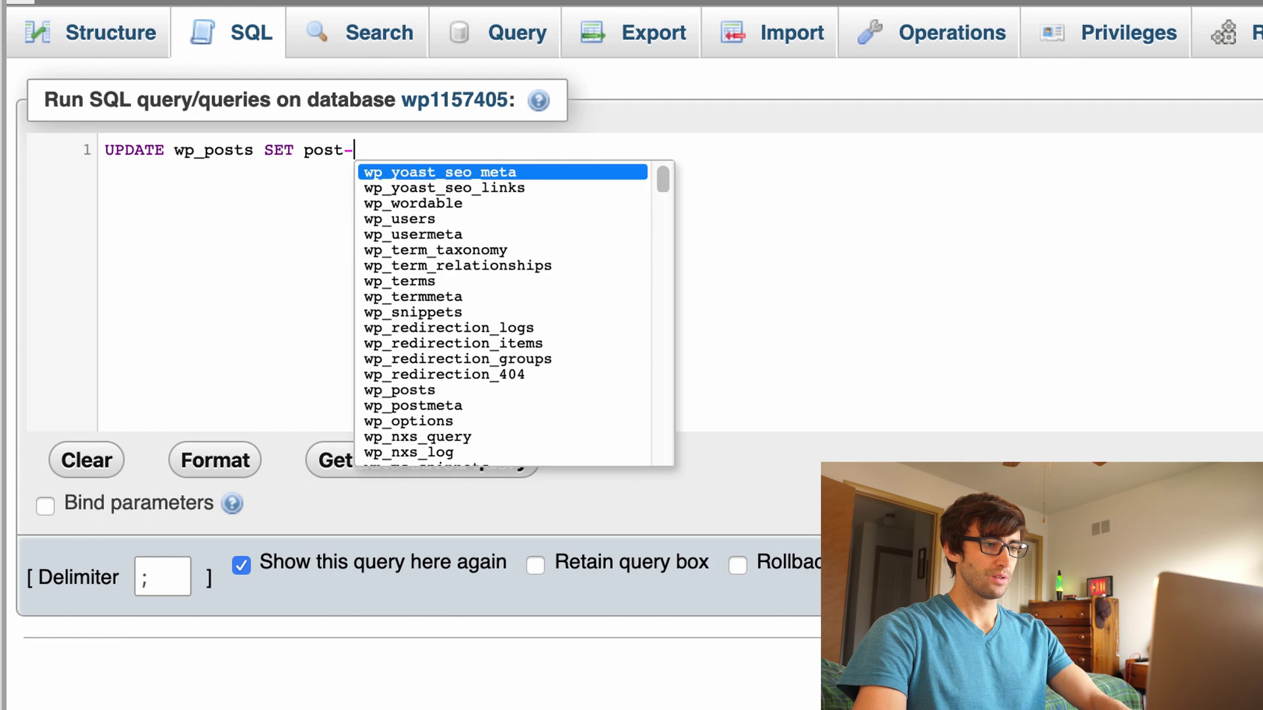
text(cont)
key(BackSpace)
key(BackSpace)
key(BackSpace)
key(BackSpace)
key(BackSpace)
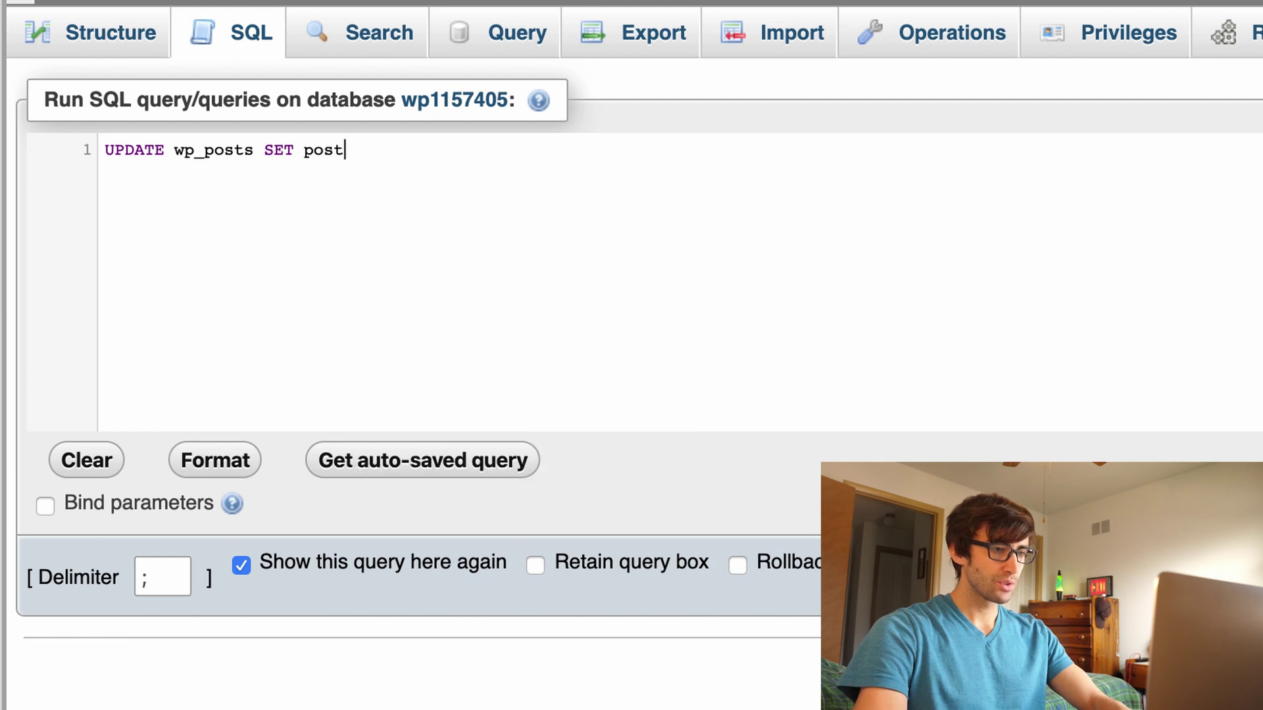
key(BackSpace)
key(BackSpace)
key(BackSpace)
key(BackSpace)
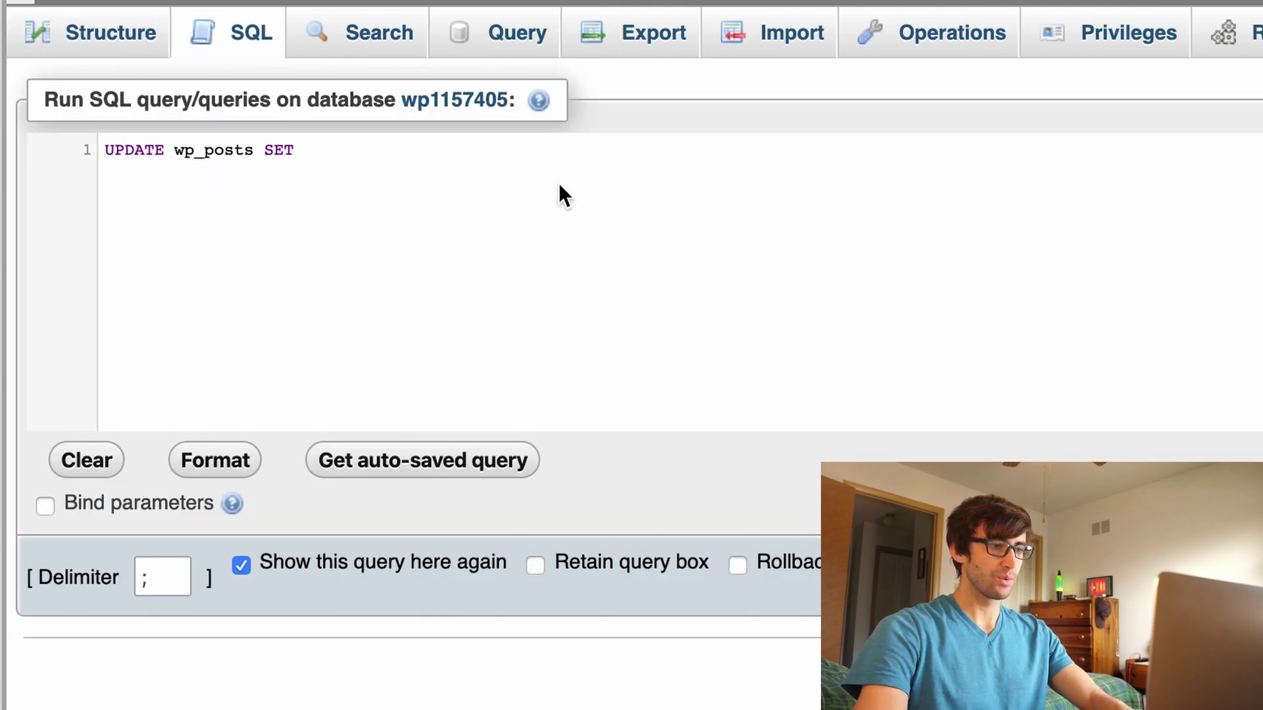
- Continue the statement by assigning post_content = REPLACE( with post_content as the function's first argument
text(post_cont)
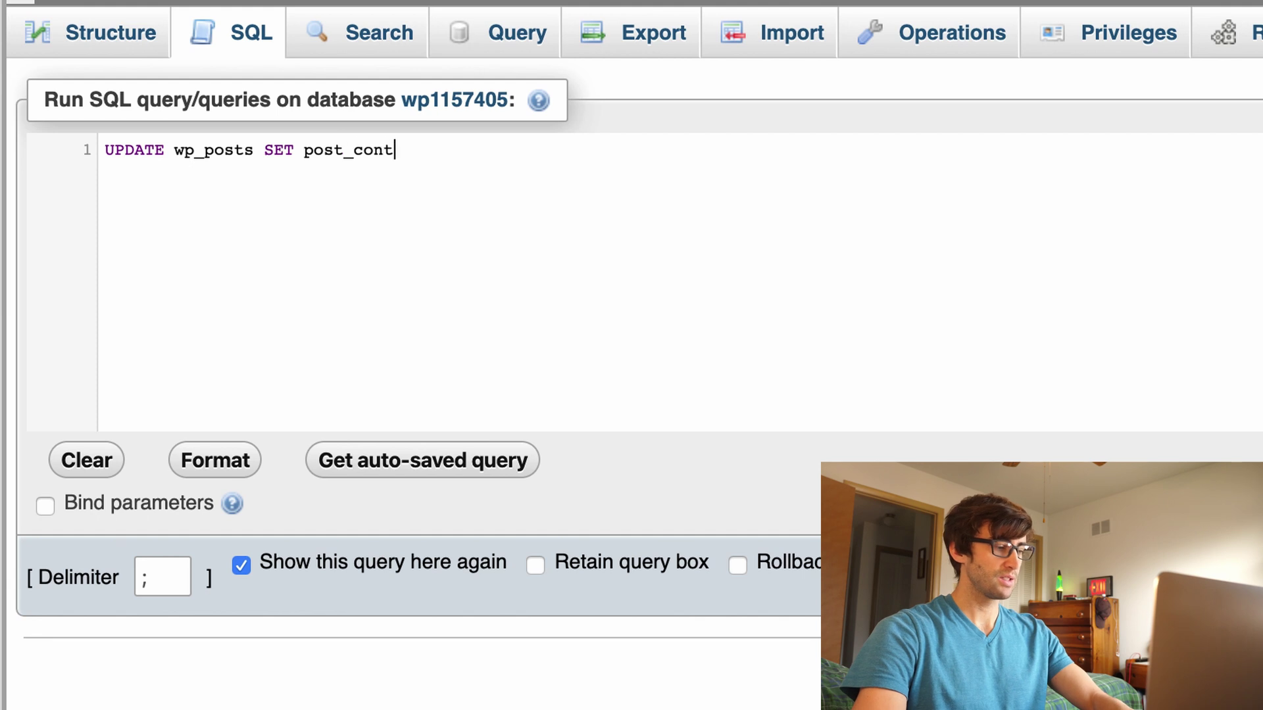
text(ent)
key(BackSpace)
text(nt )
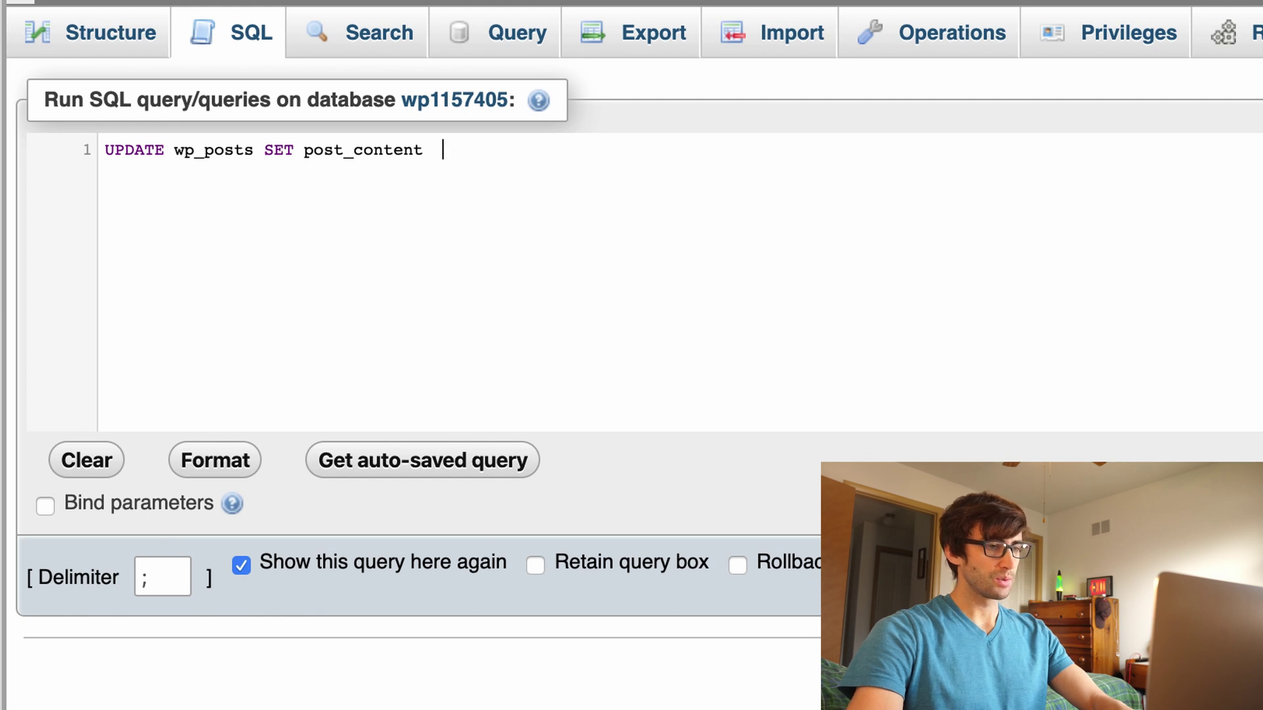
text( = REPLA)
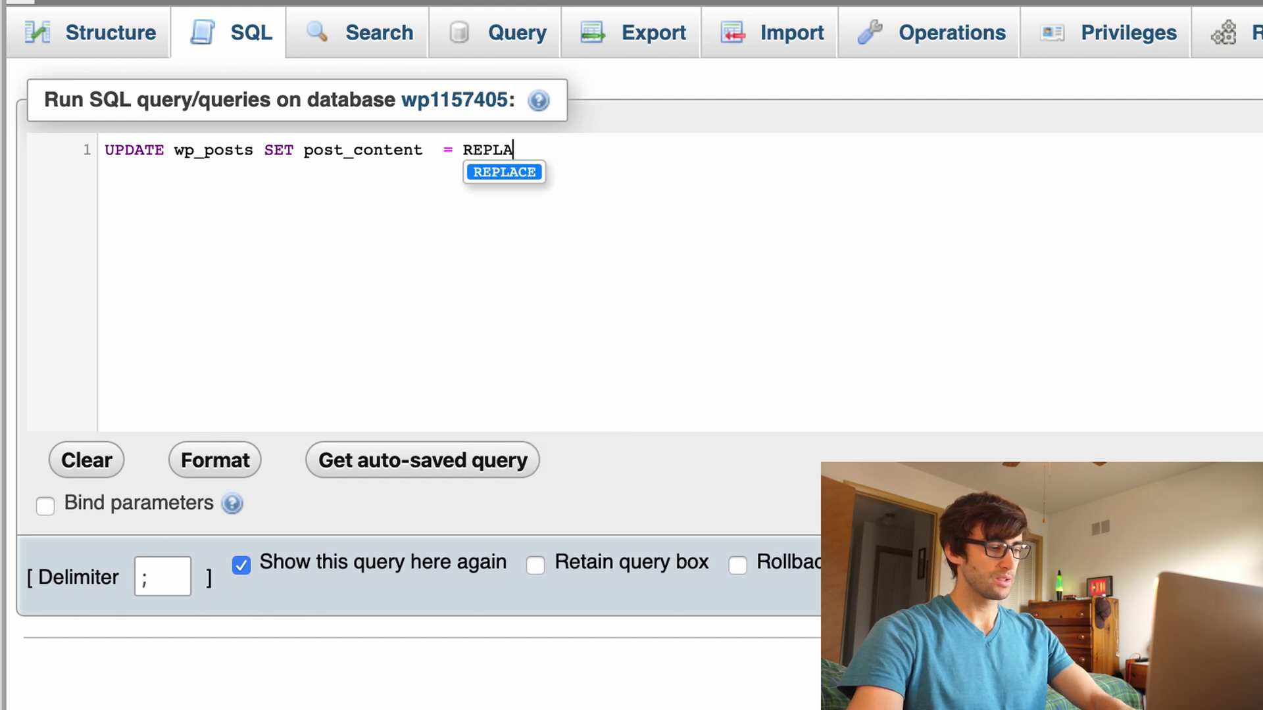
text(CE()
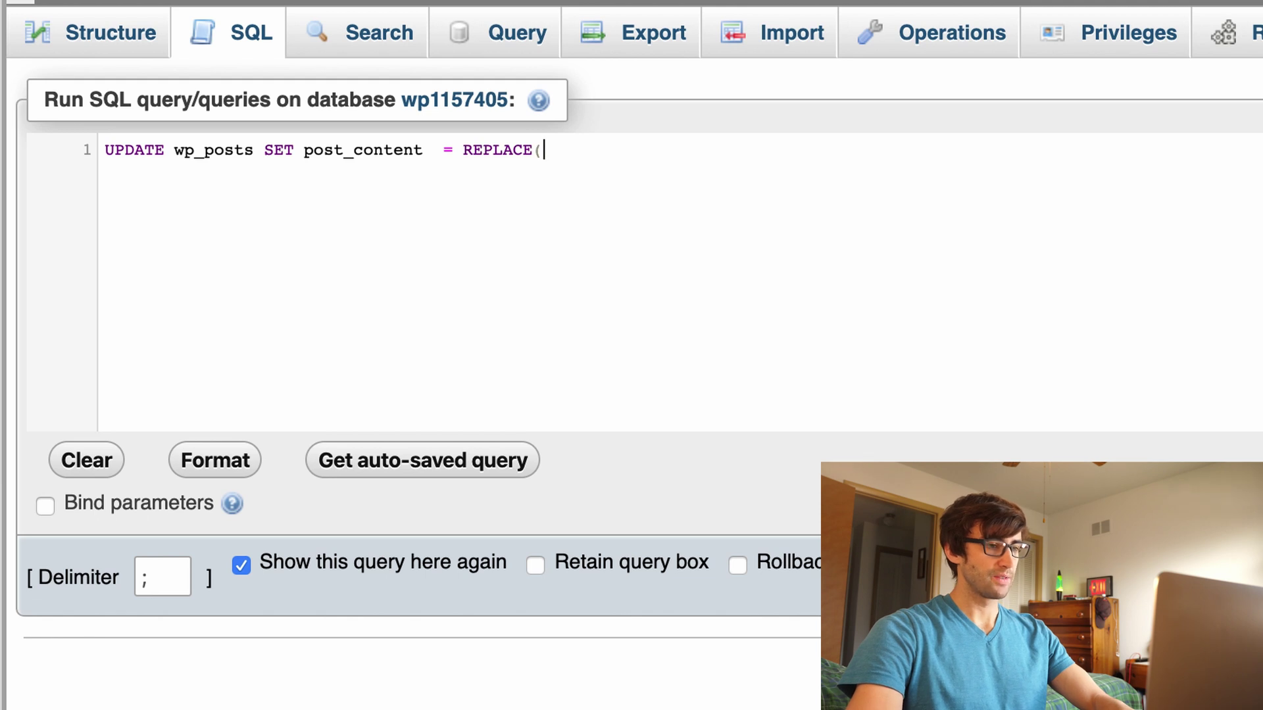
text(post)
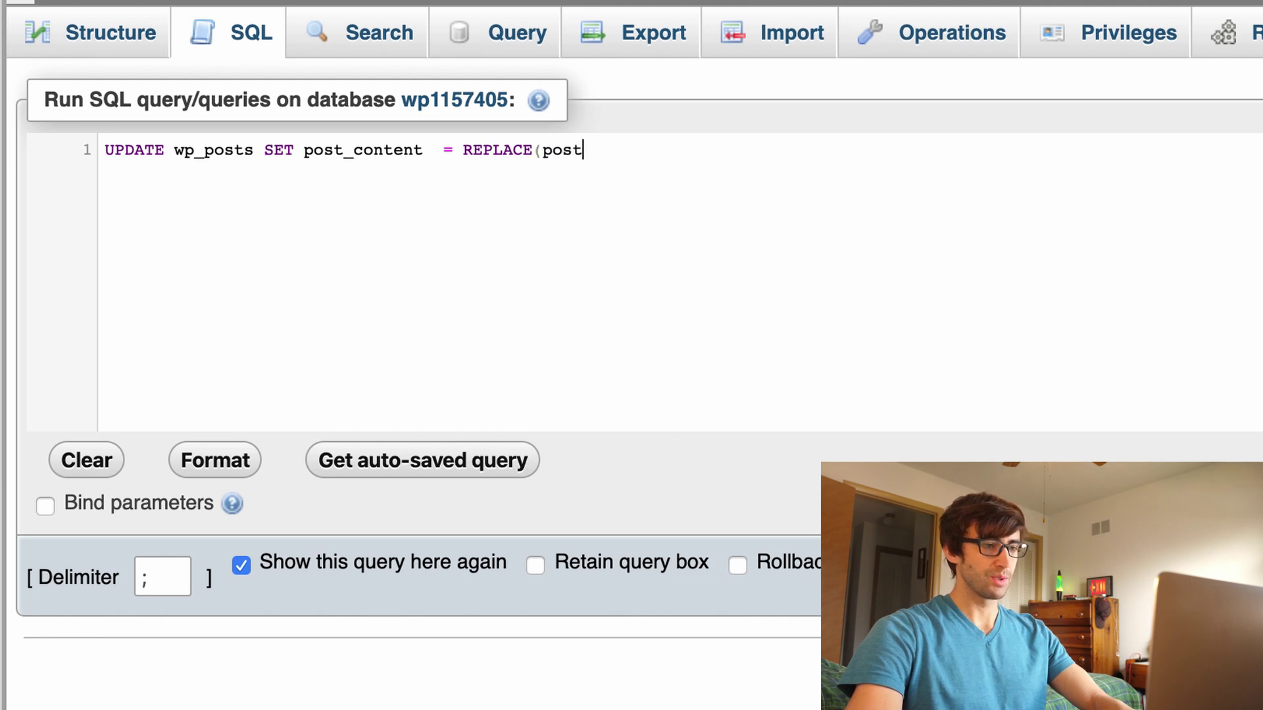
text(-content,)
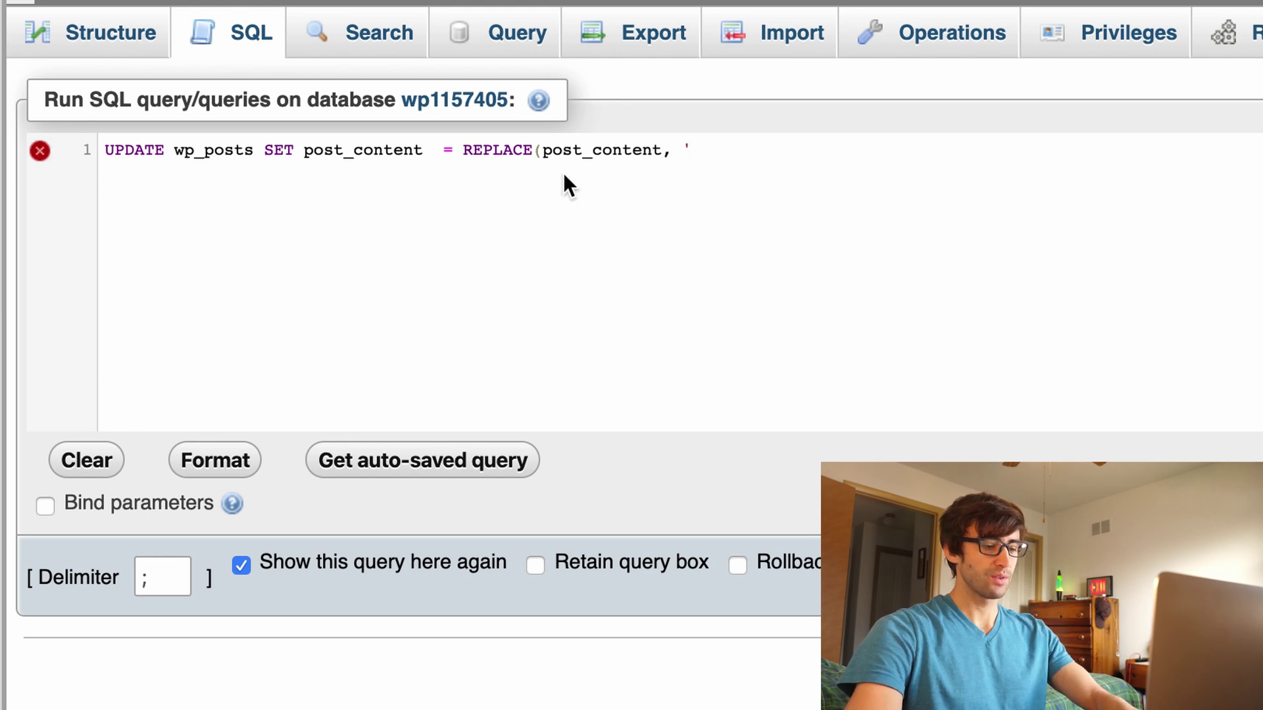
- Complete the REPLACE function with '45.77.158.248' as the search string and 'tonyflorida.com' as the replacement, and close the parenthesis
text(45)
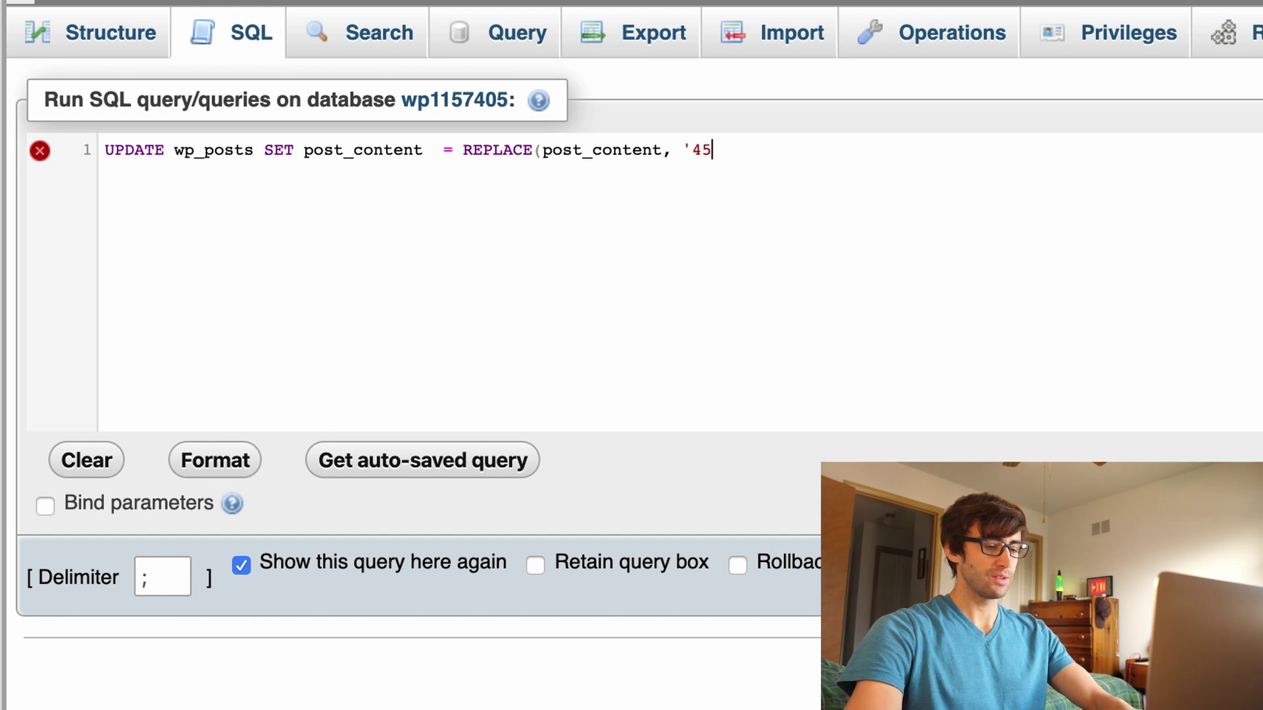
text(.77.158)
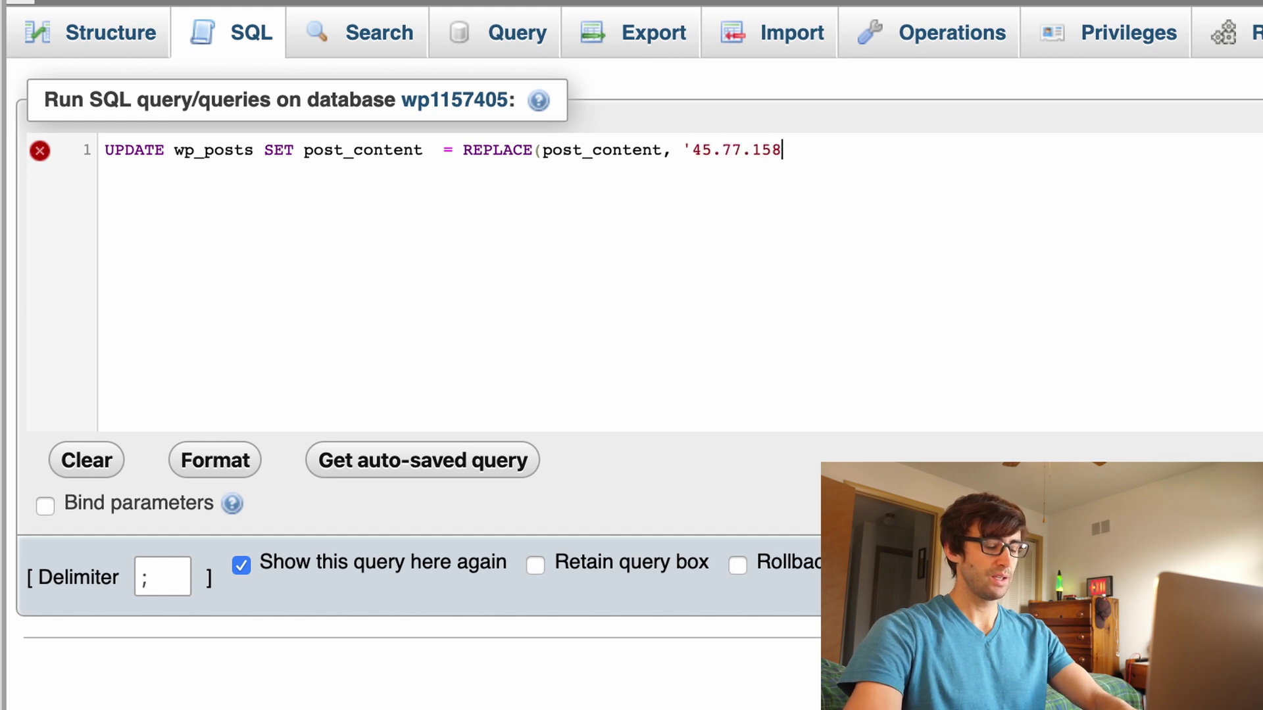
text(.248)
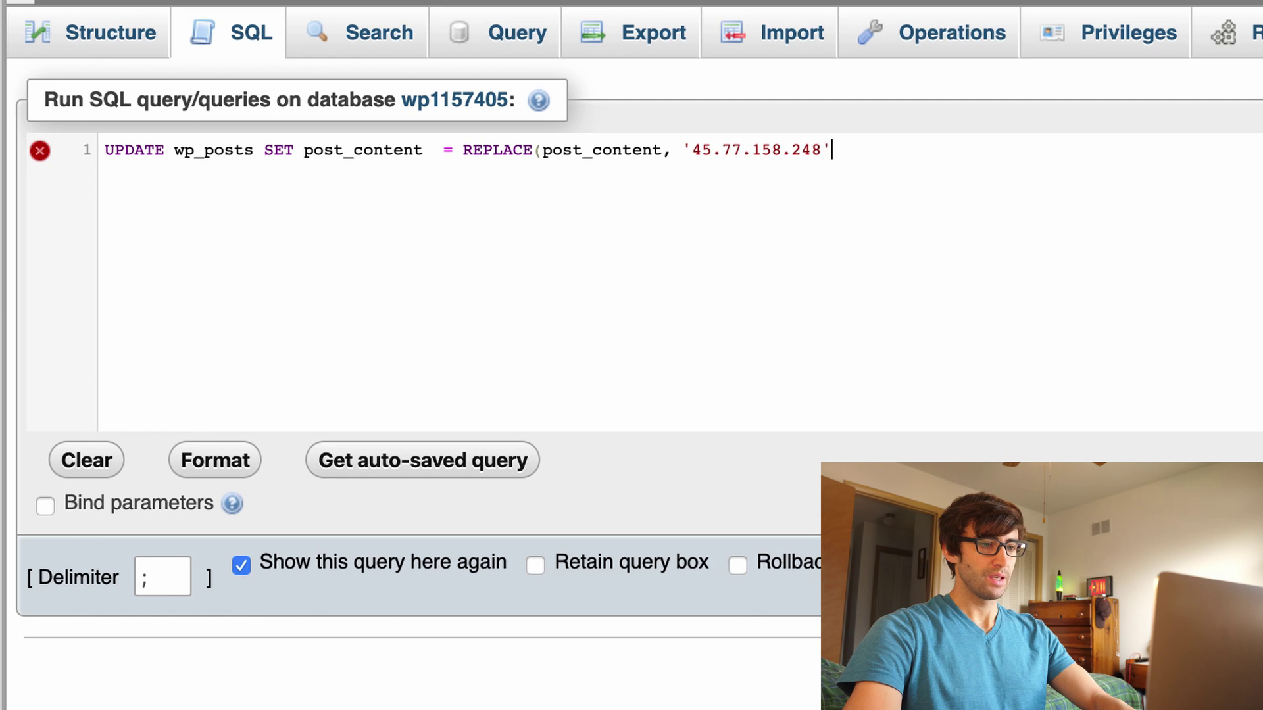
text(', ')
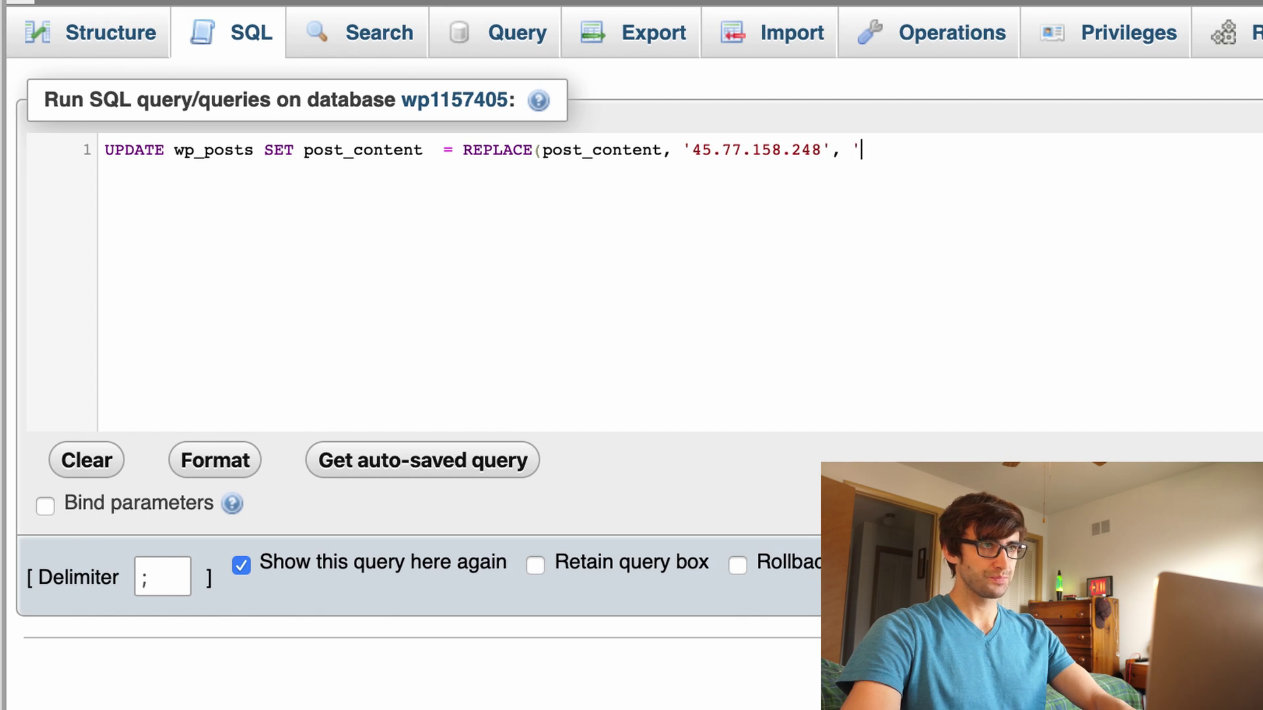
text(tonyflo)
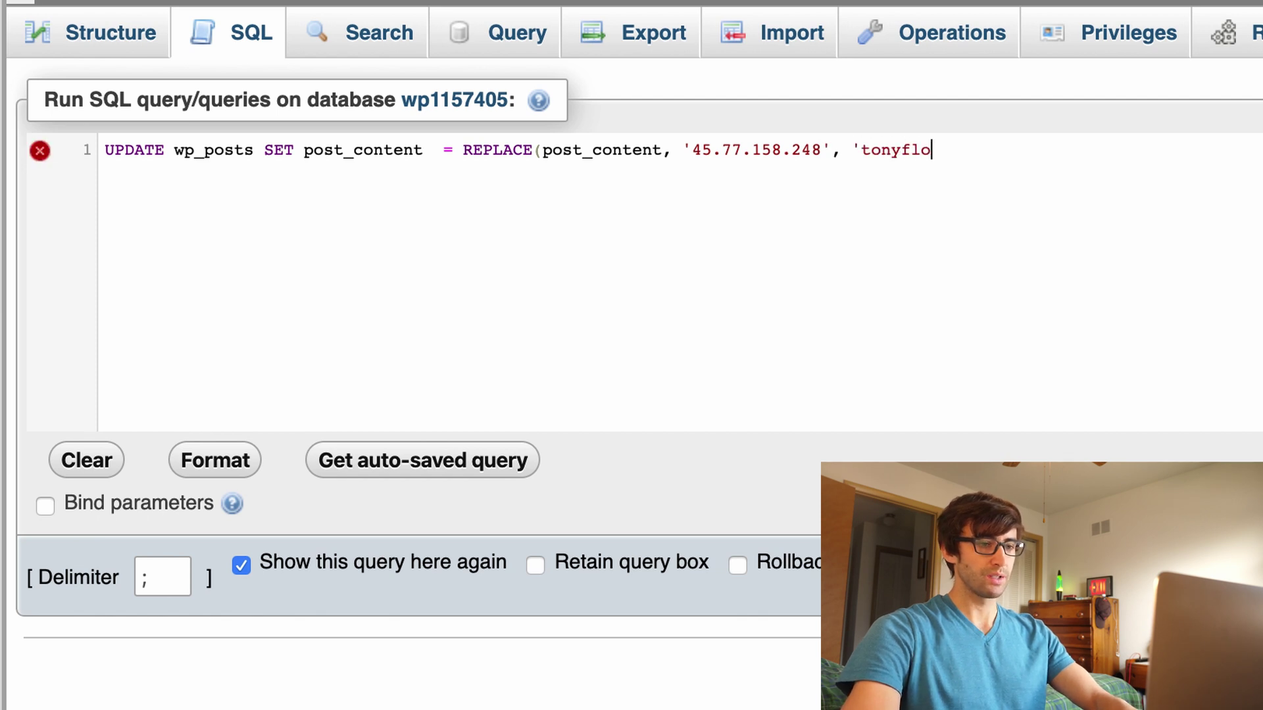
text(rida.com')
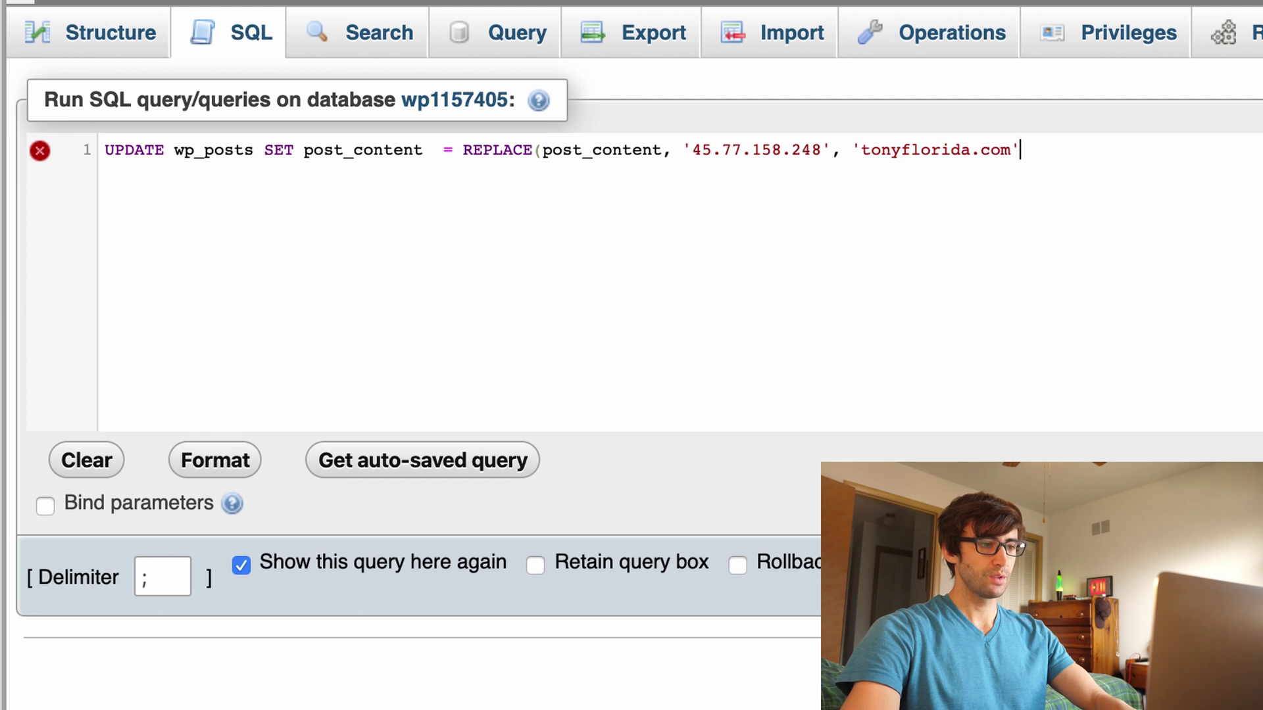
text())
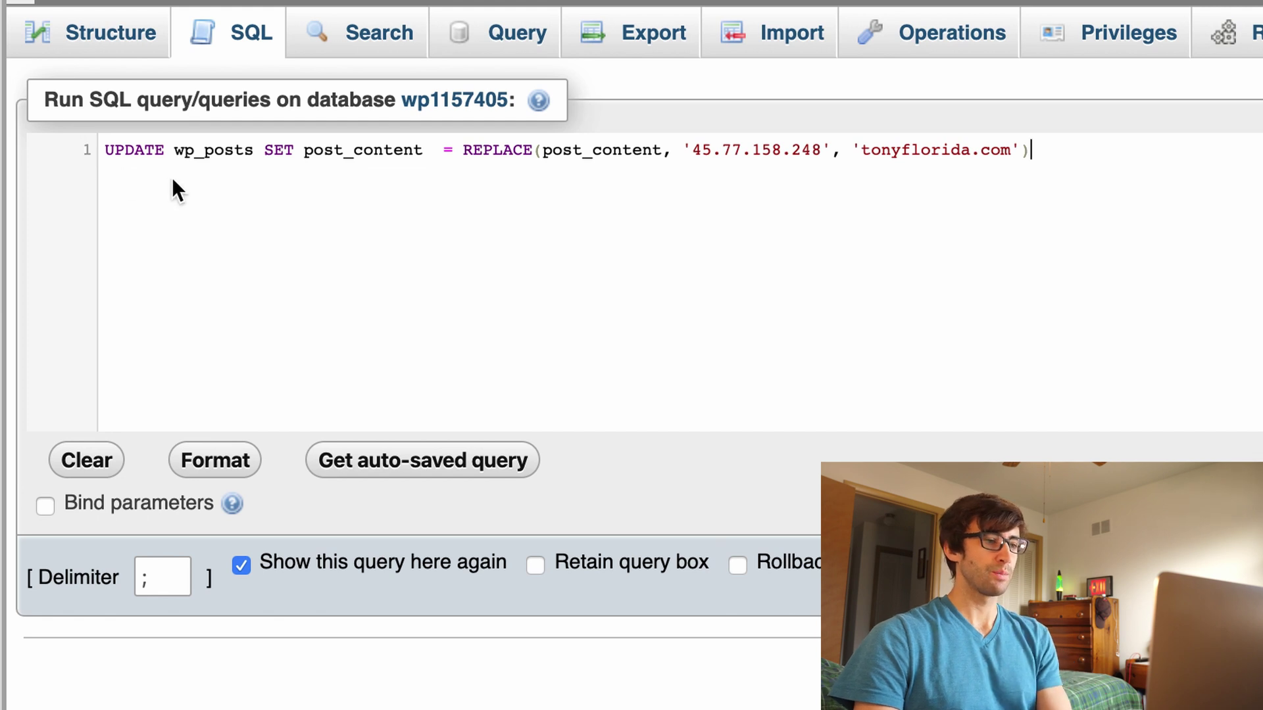
- Review the UPDATE statement's table name, column name, IP address to find and replacement domain
double_click(209, 153)
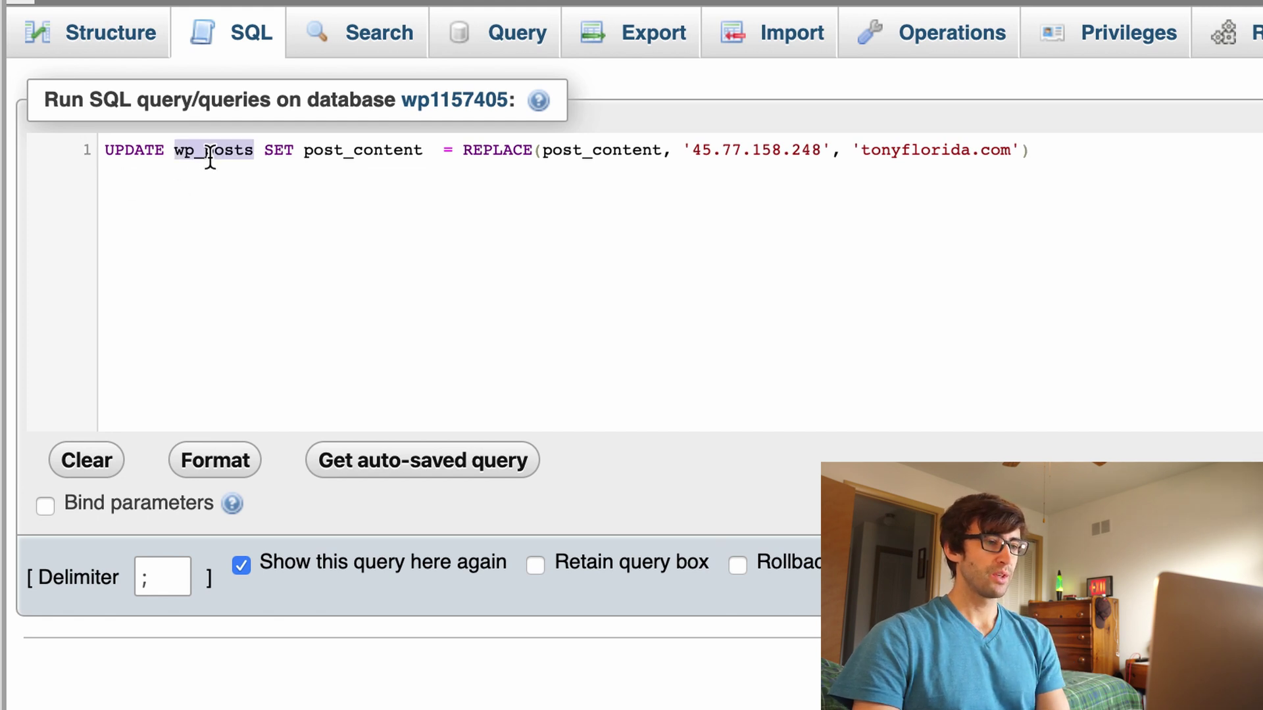
double_click(329, 150)
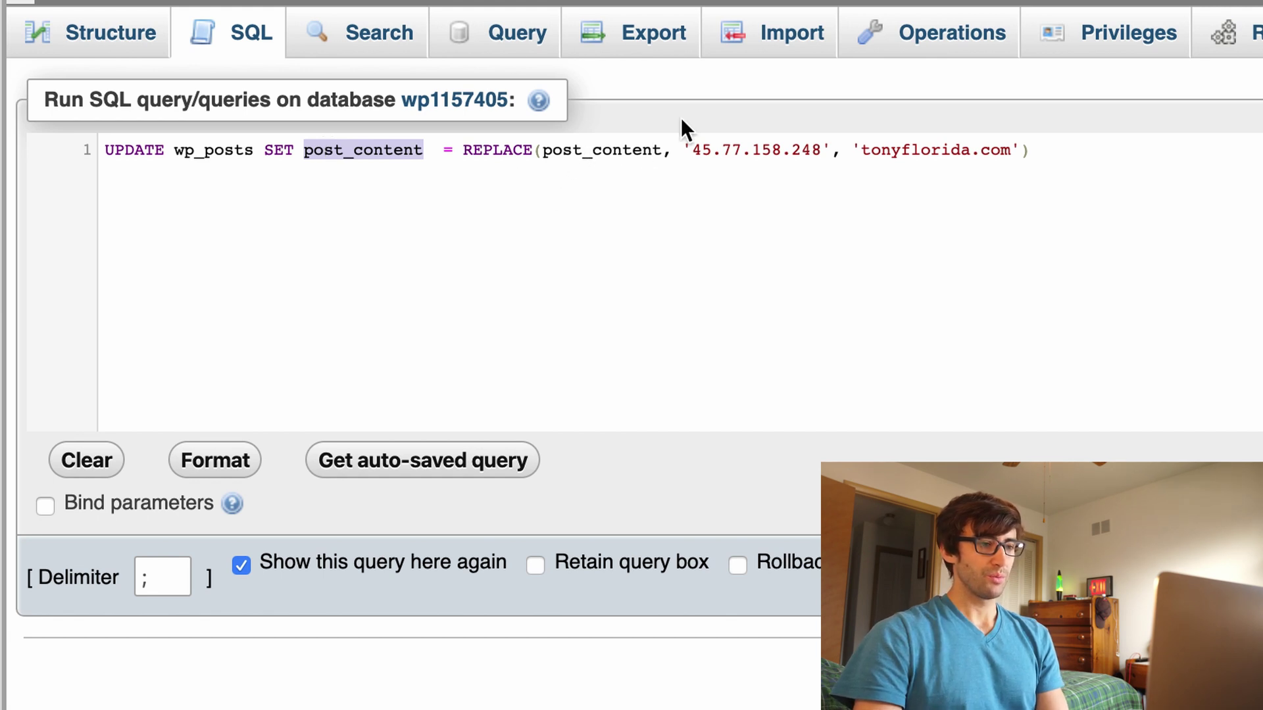
drag(462, 153, 771, 153)
double_click(625, 153)
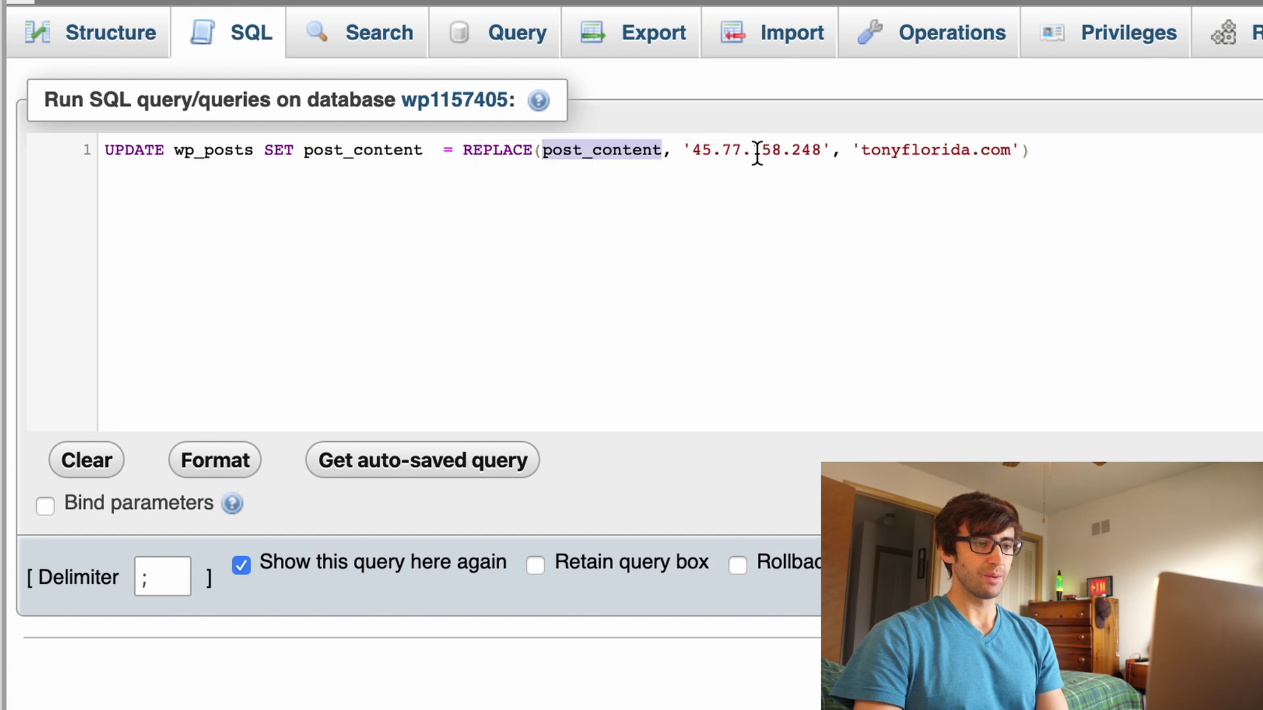
triple_click(716, 150)
click(772, 150)
drag(826, 150, 683, 150)
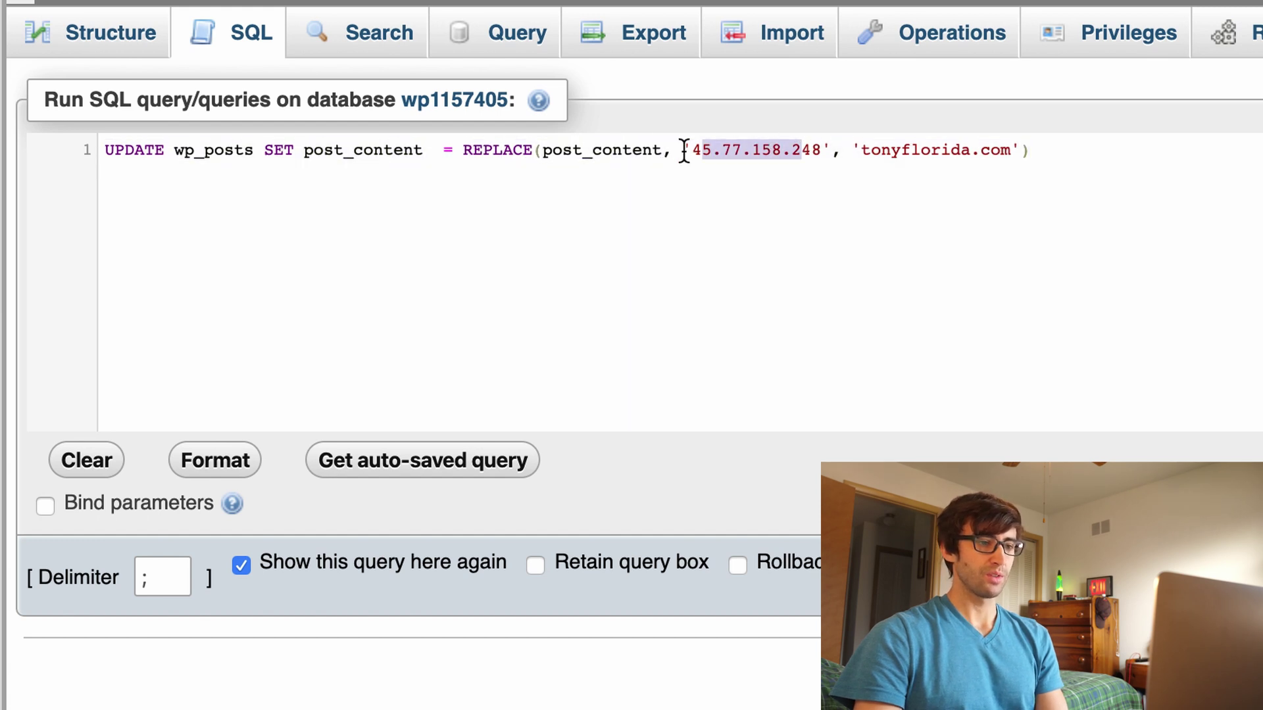
drag(868, 150, 1030, 161)
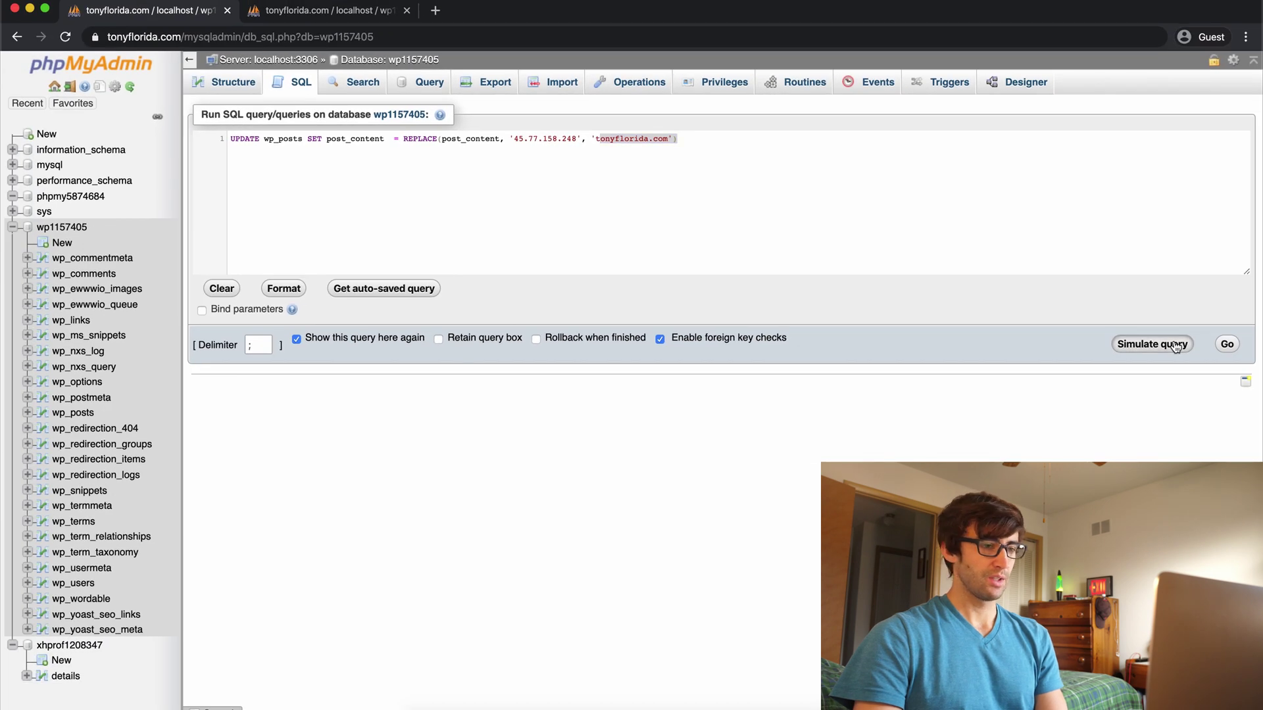
- Simulate the wp_posts replacement query to check its matched rows, and run it on the database
click(1176, 345)
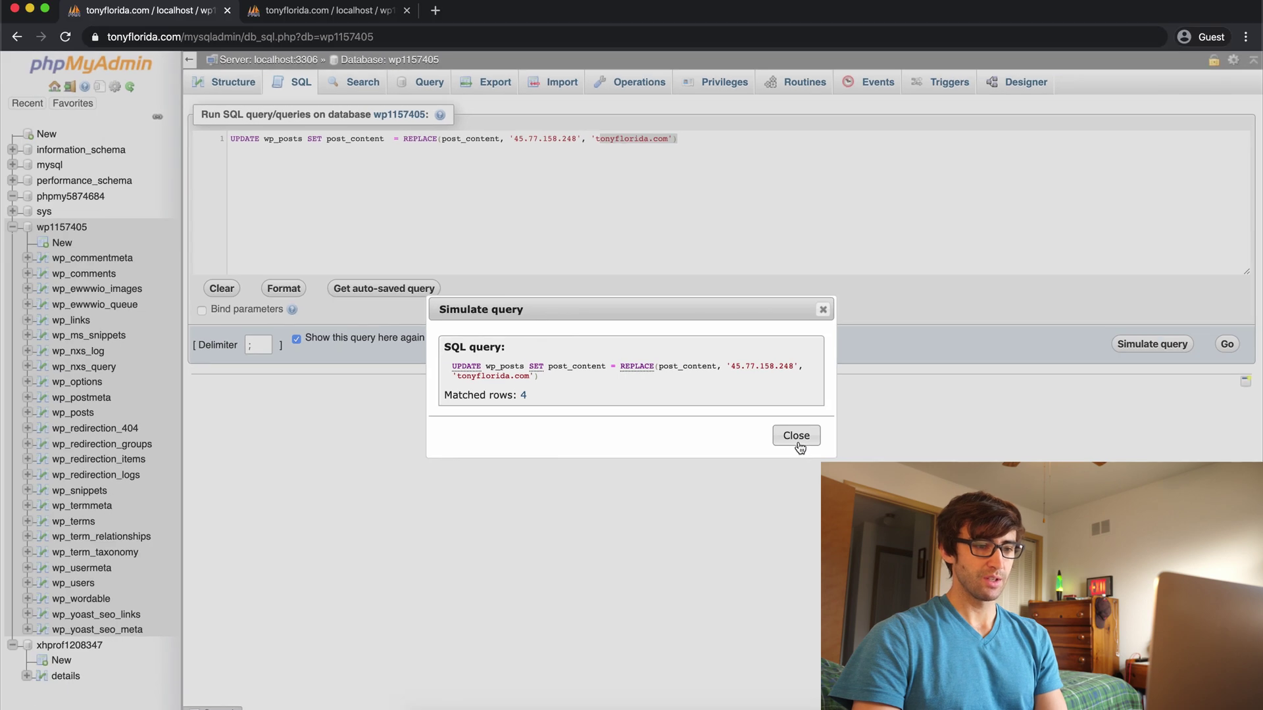
click(797, 437)
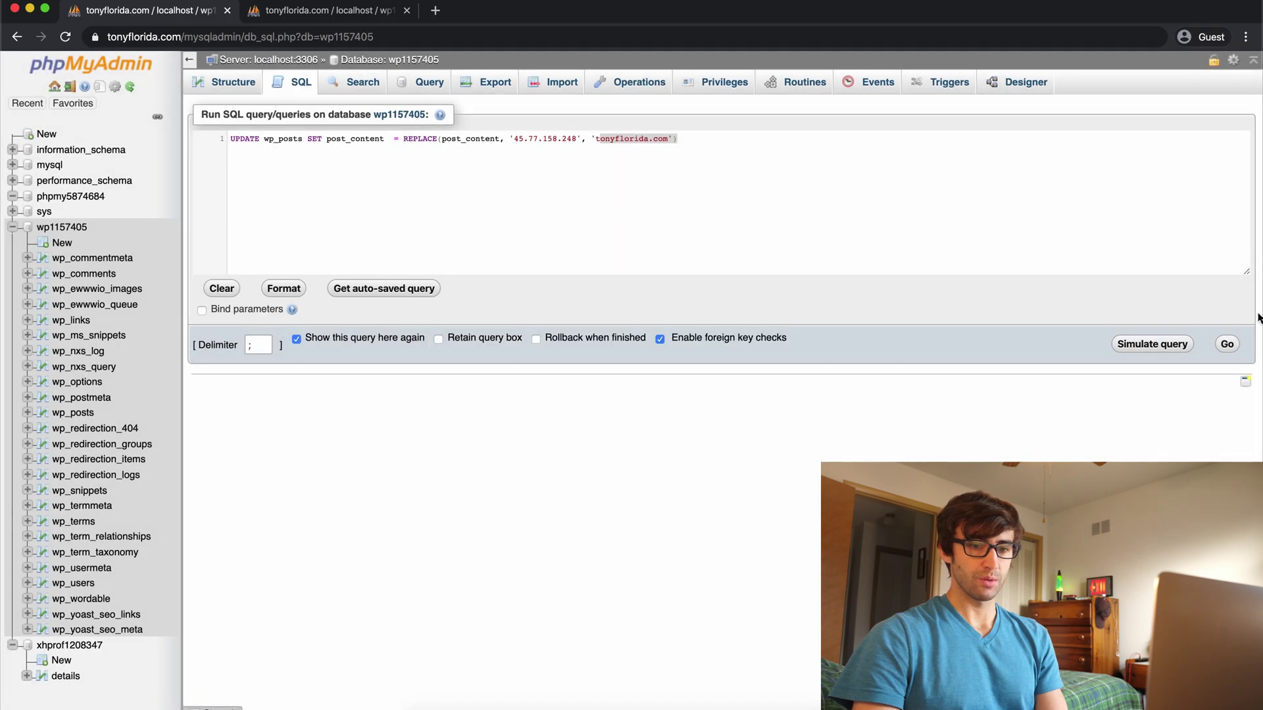
click(1228, 344)
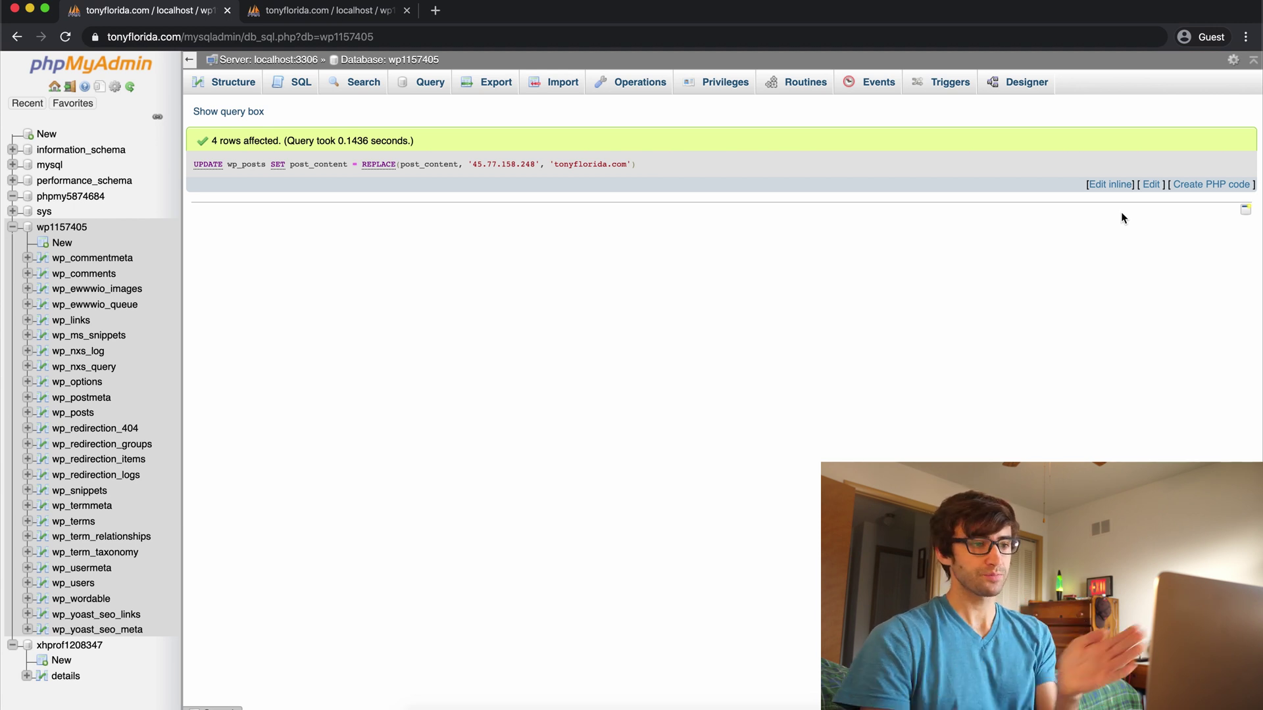
- Reopen the empty SQL query editor for wp1157405 and view the already open wp_posts table
click(334, 89)
click(306, 90)
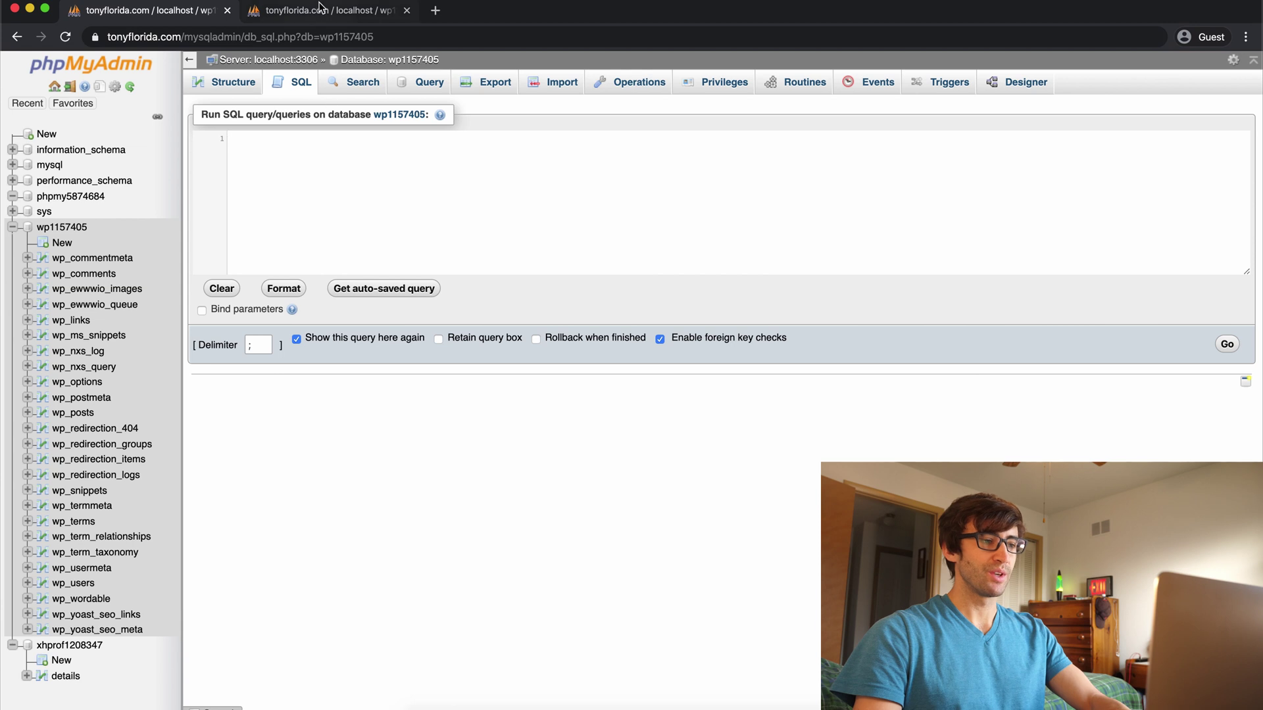
click(321, 10)
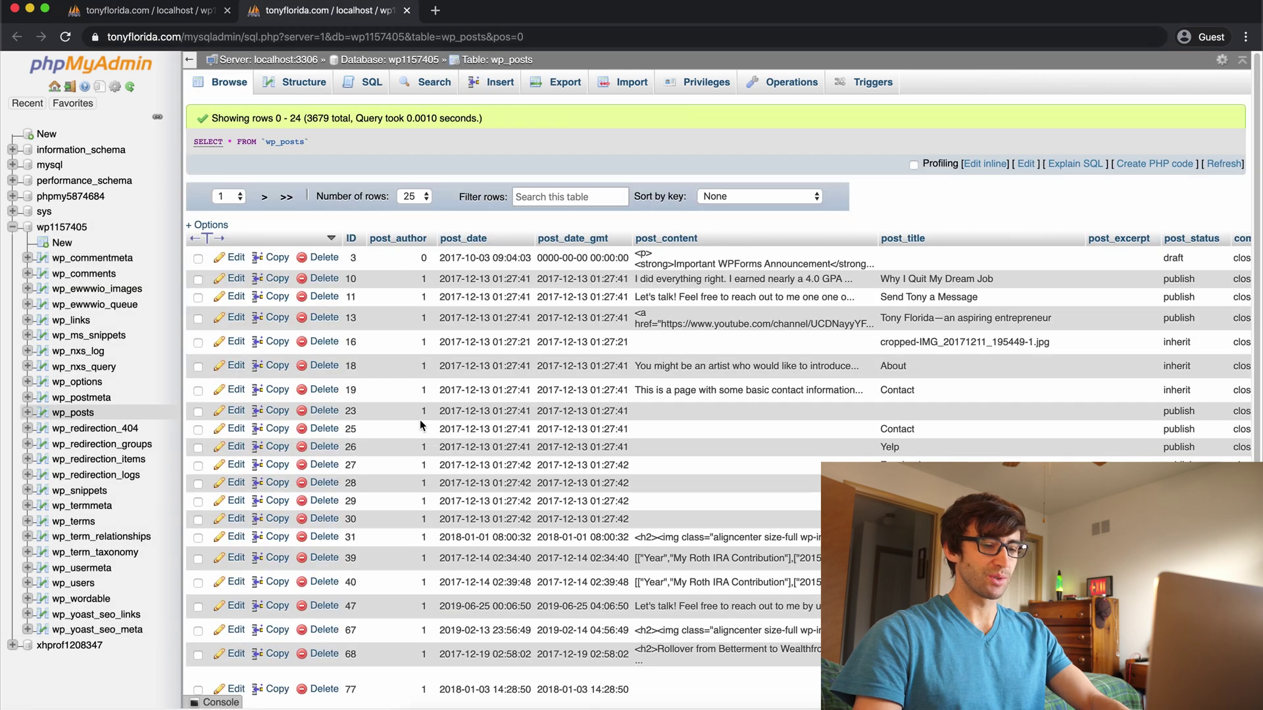
click(30, 9)
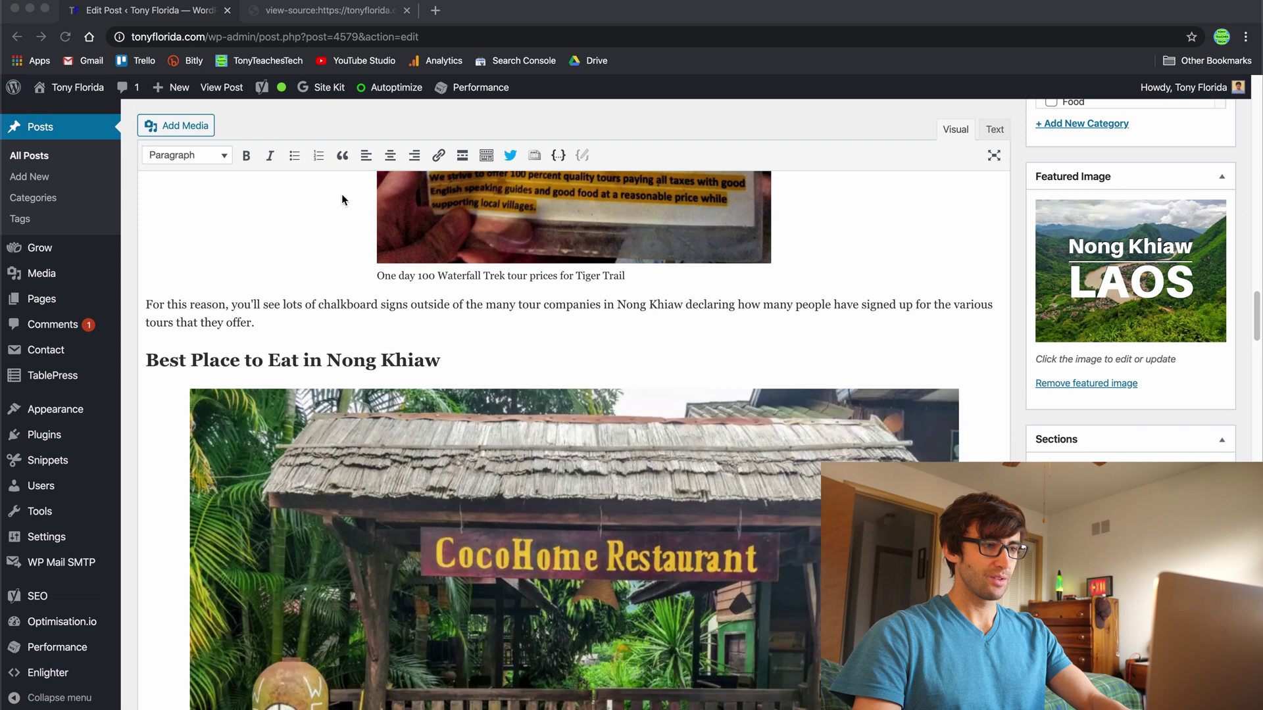
click(306, 13)
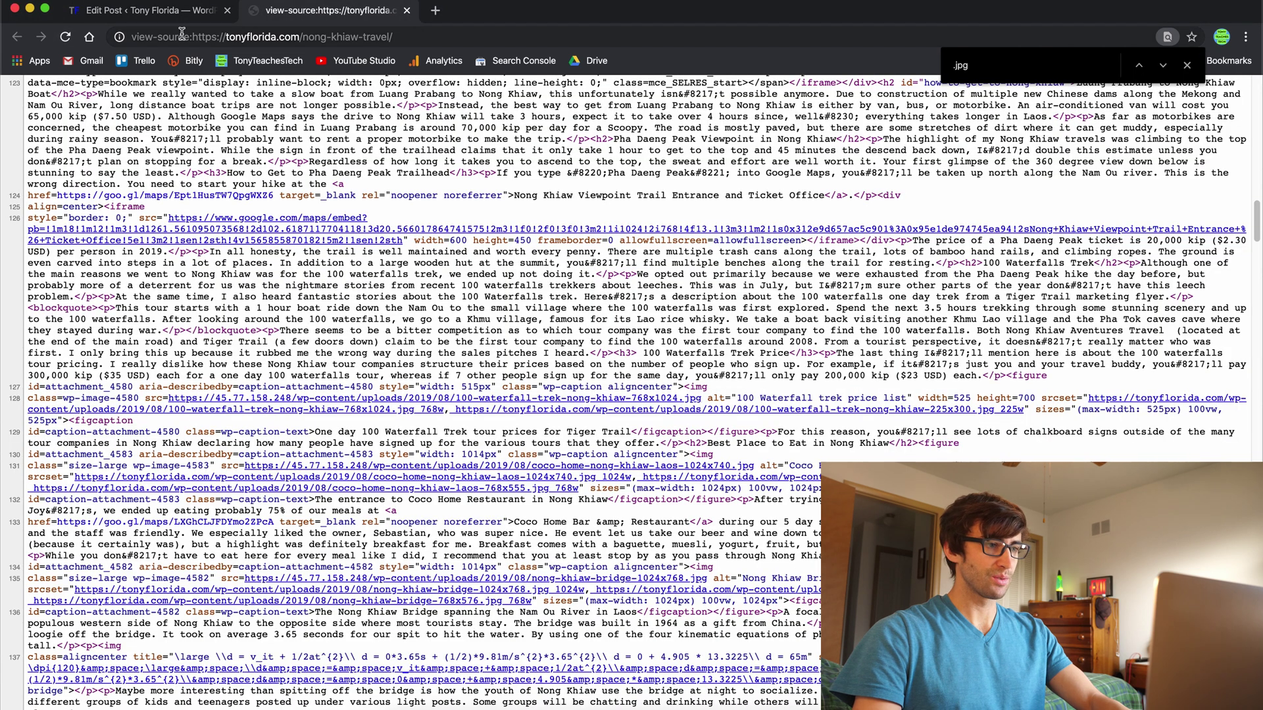
drag(191, 37, 129, 37)
key(BackSpace)
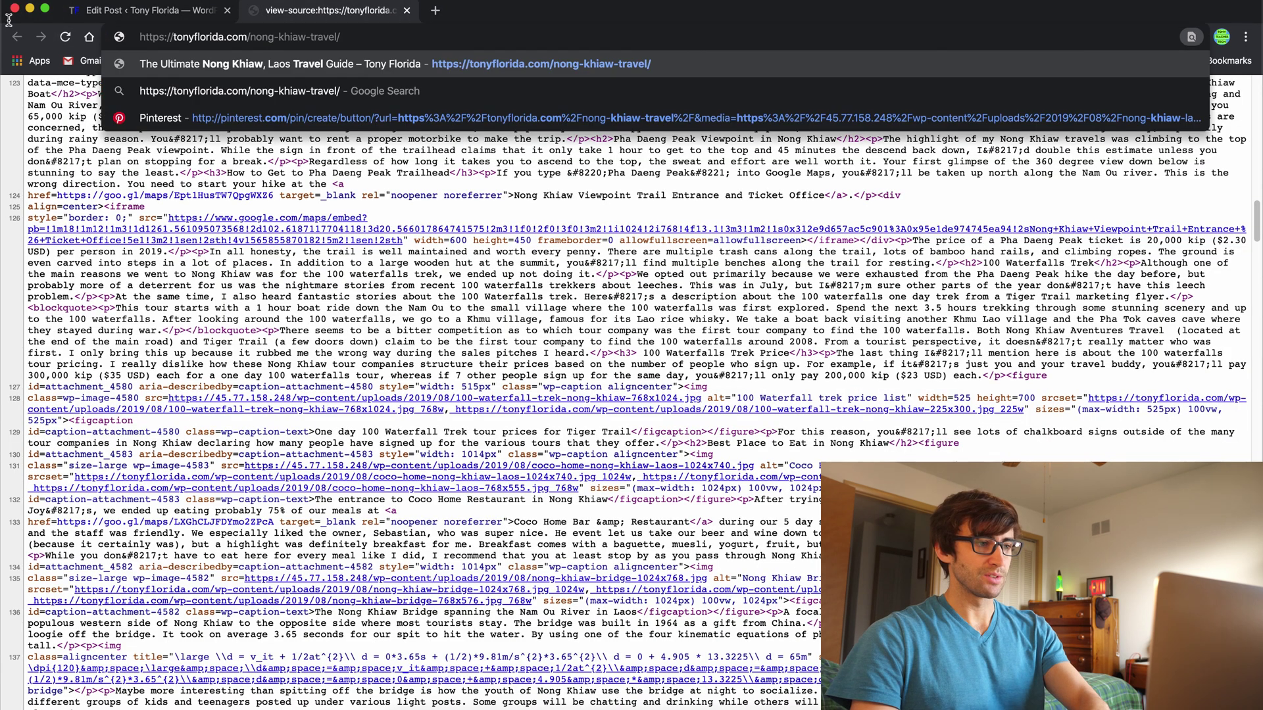
key(Return)
scroll(377, 315, down, 3)
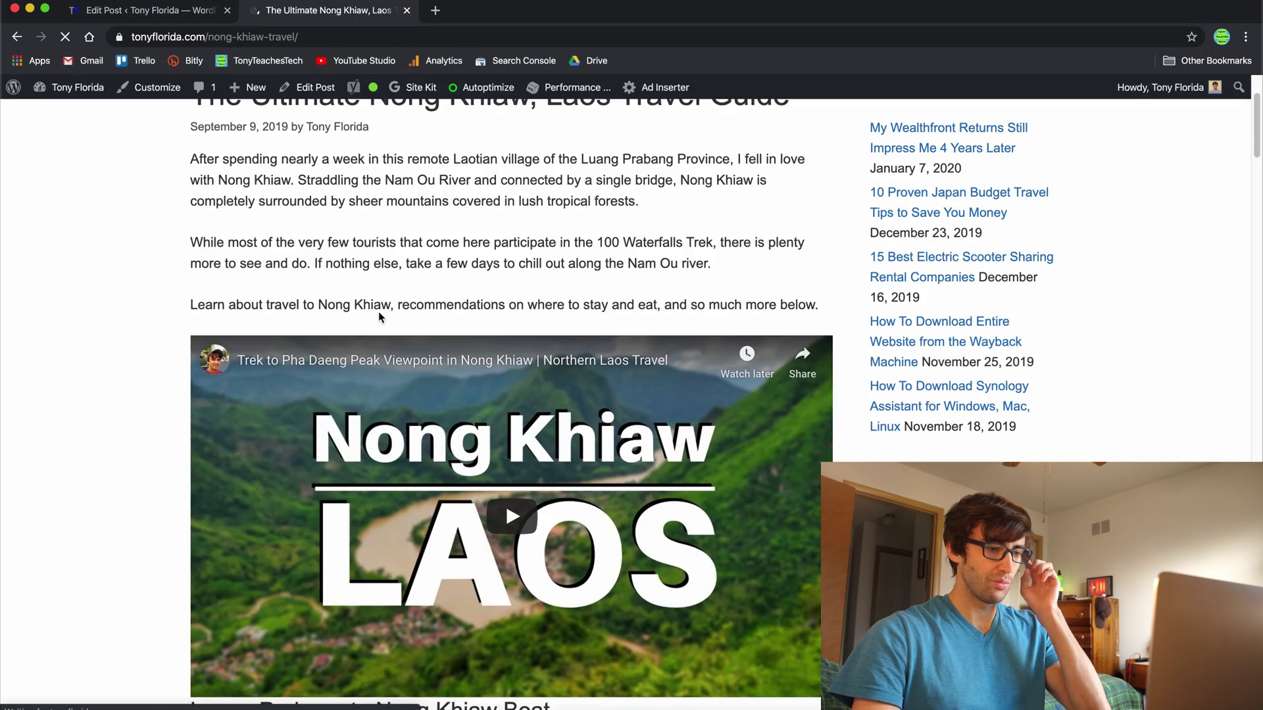
- Open the page source of the live Nong Khiaw post and search it for .jpg to check the image URLs
scroll(377, 310, down, 20)
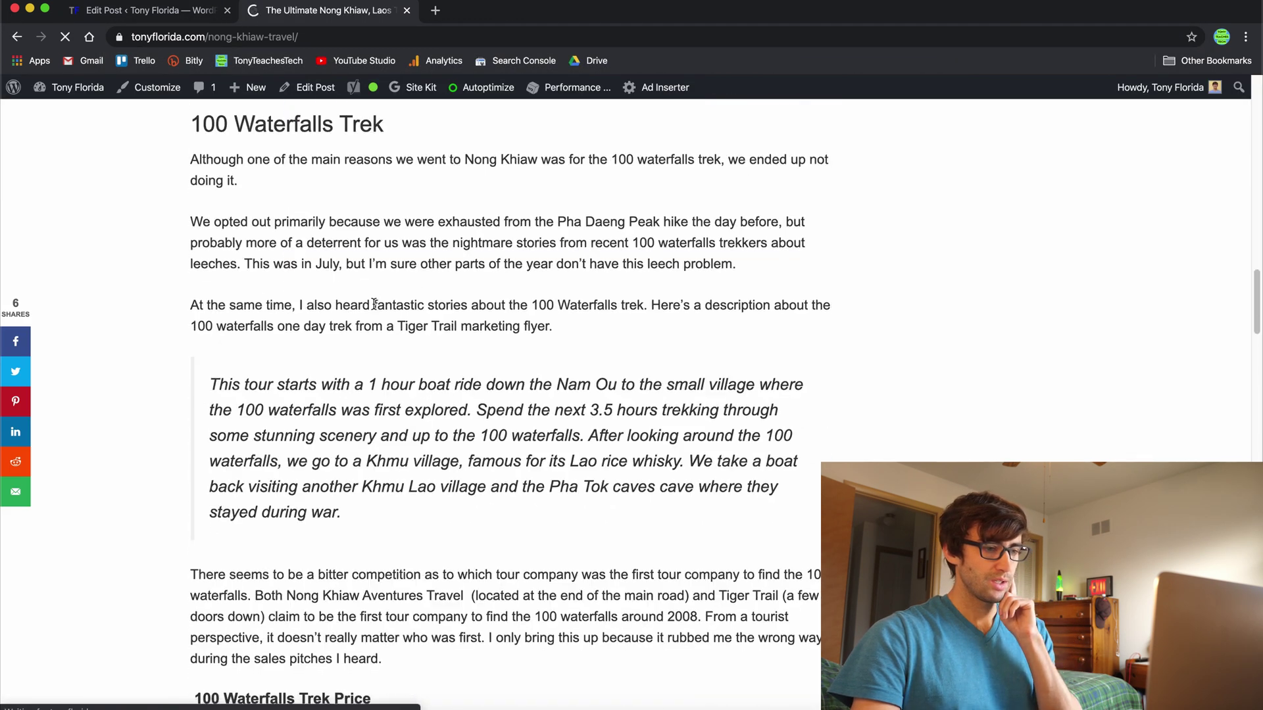
scroll(374, 304, down, 10)
right_click(238, 279)
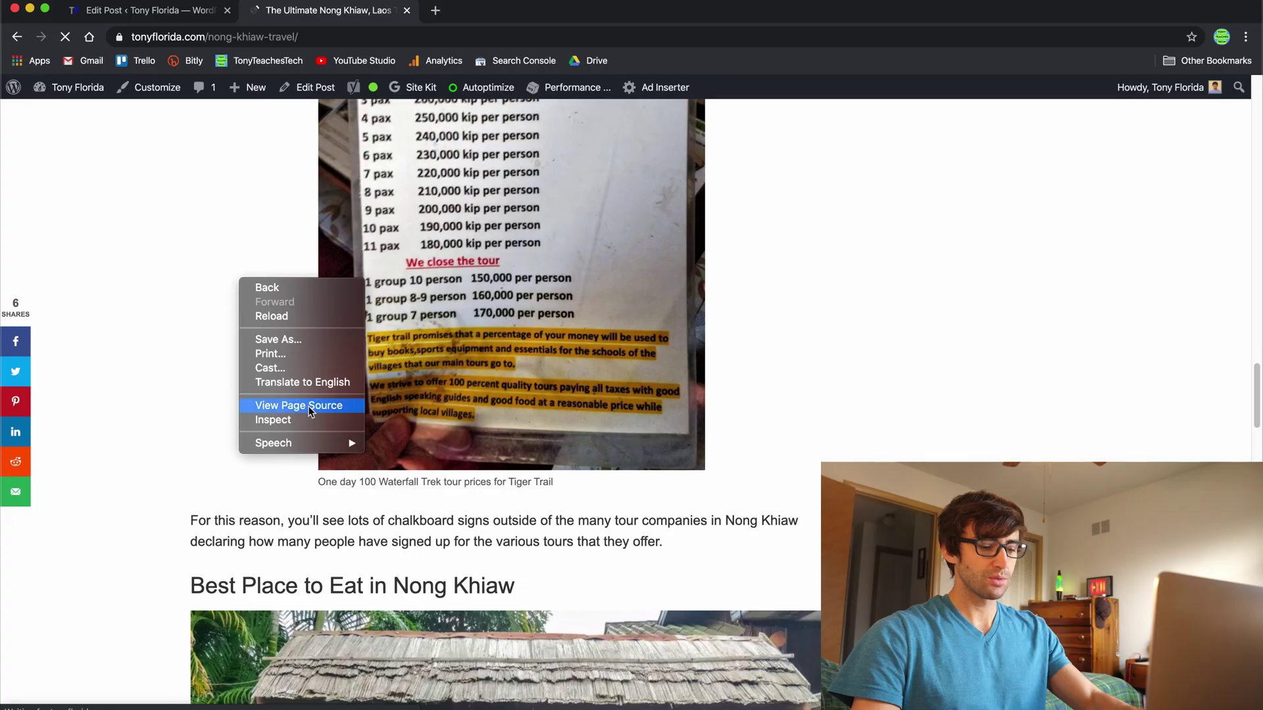
click(299, 405)
key(super+f)
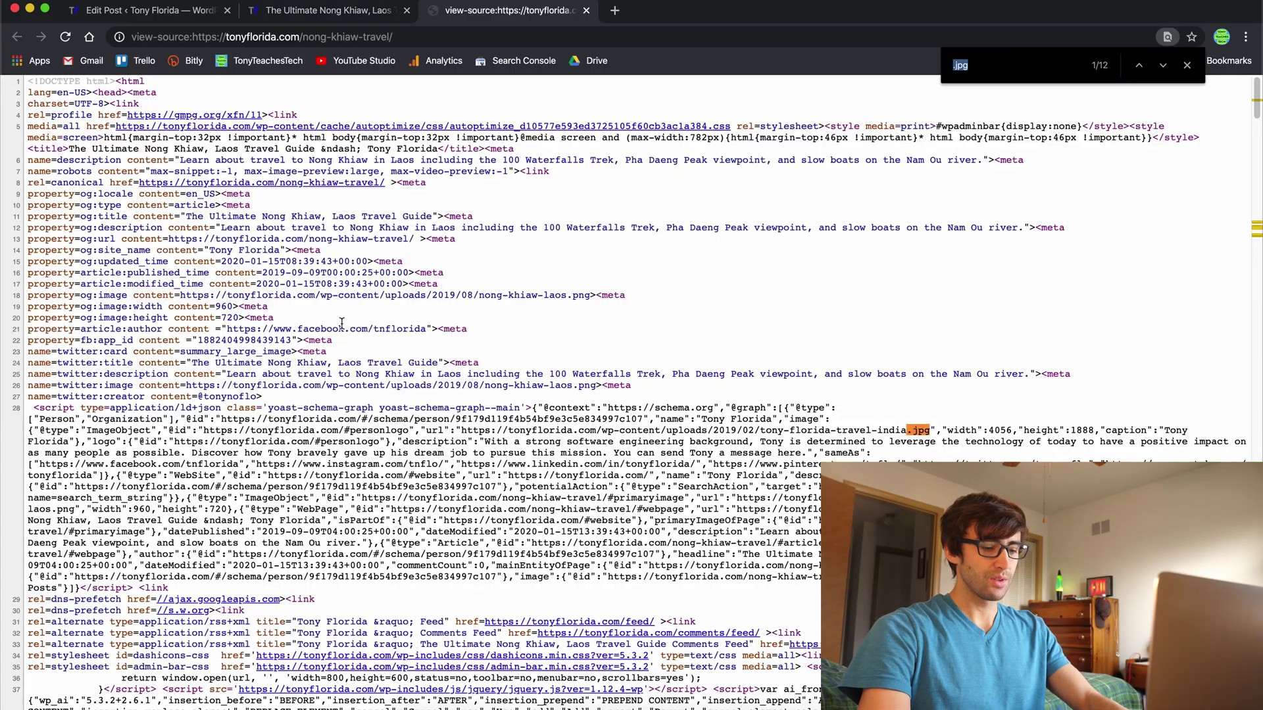
key(Return)
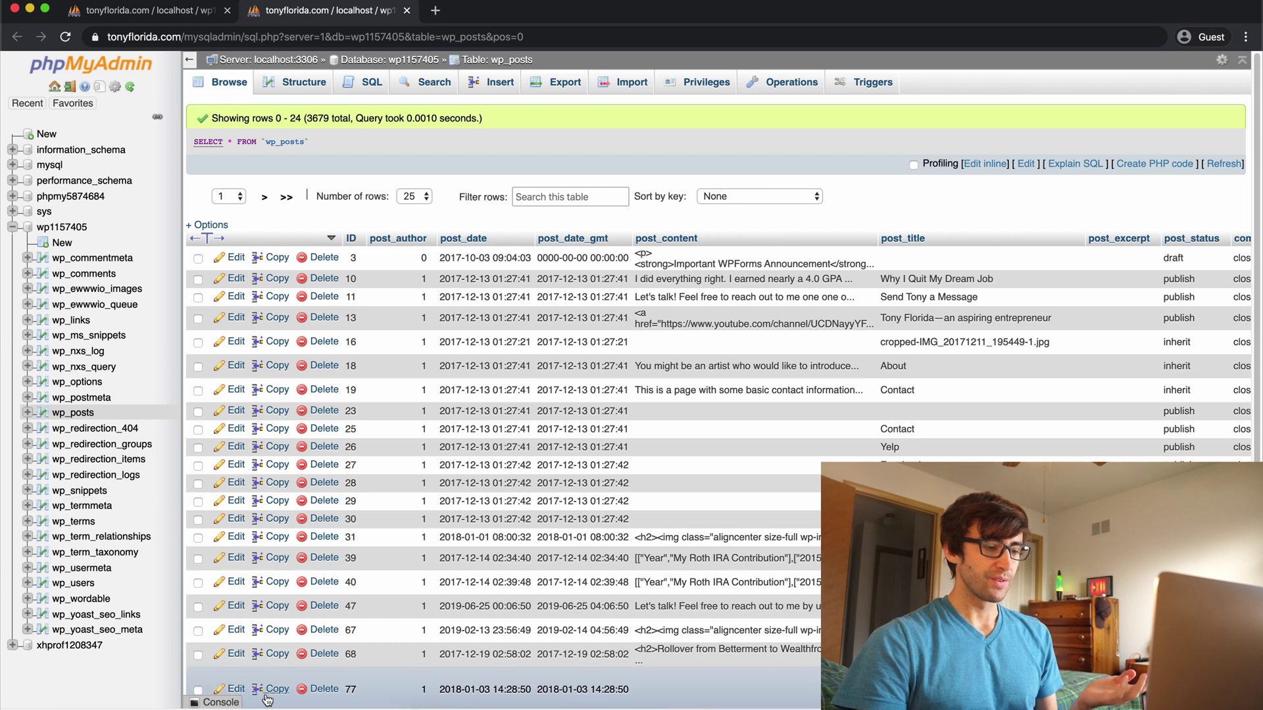
- Examine the guid column of the wp_posts table in phpMyAdmin for URLs containing the IP address
scroll(716, 407, right, 3)
scroll(716, 407, right, 15)
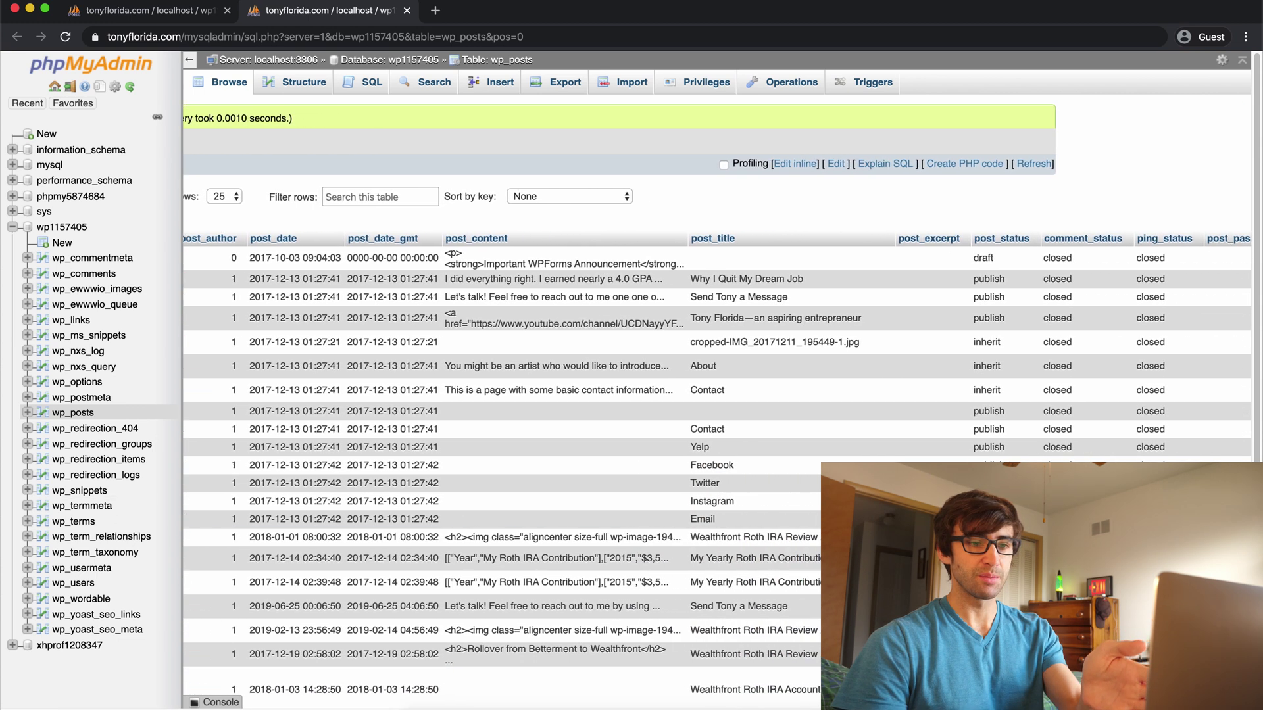
scroll(717, 406, right, 5)
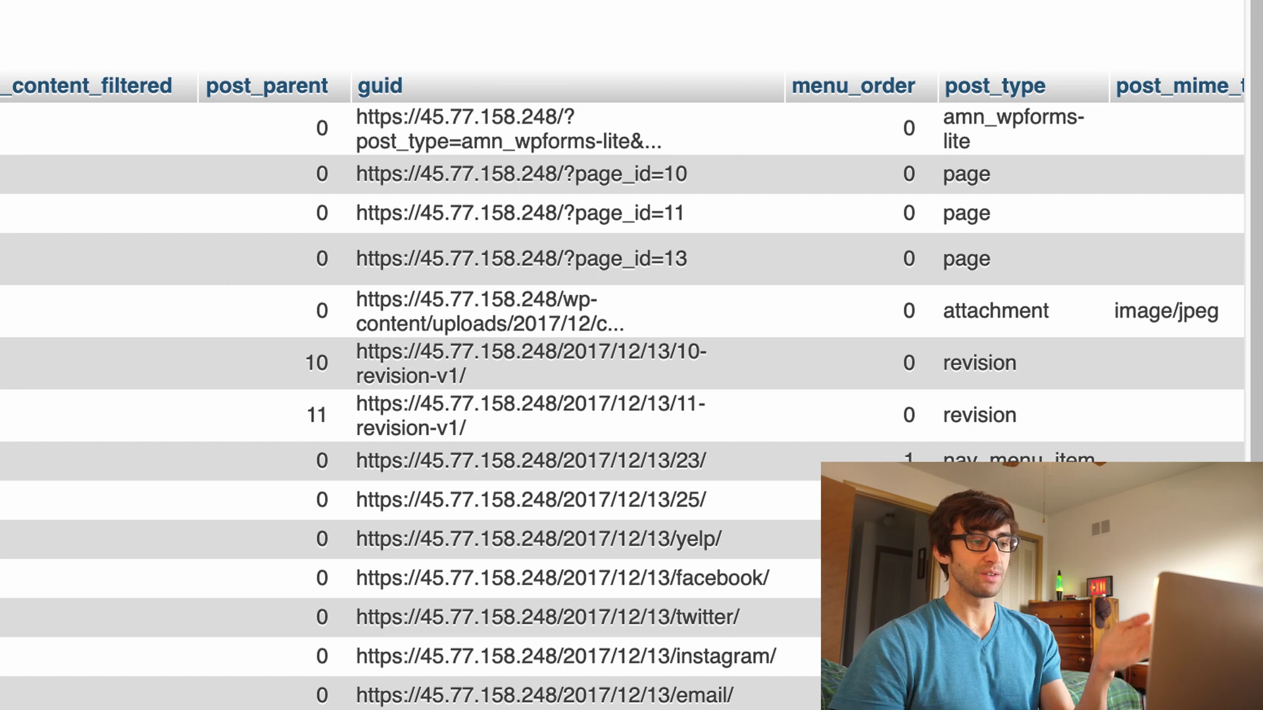
scroll(622, 393, left, 1)
scroll(622, 393, left, 1)
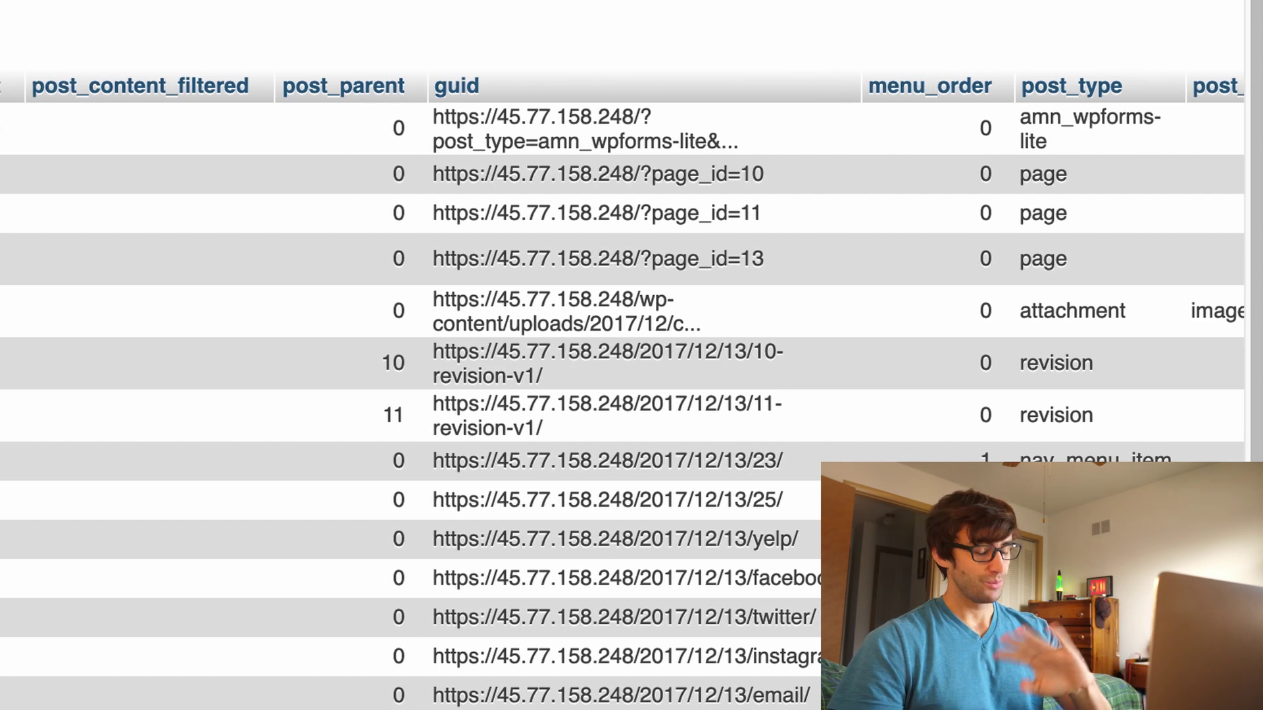
scroll(623, 393, left, 10)
scroll(622, 392, left, 10)
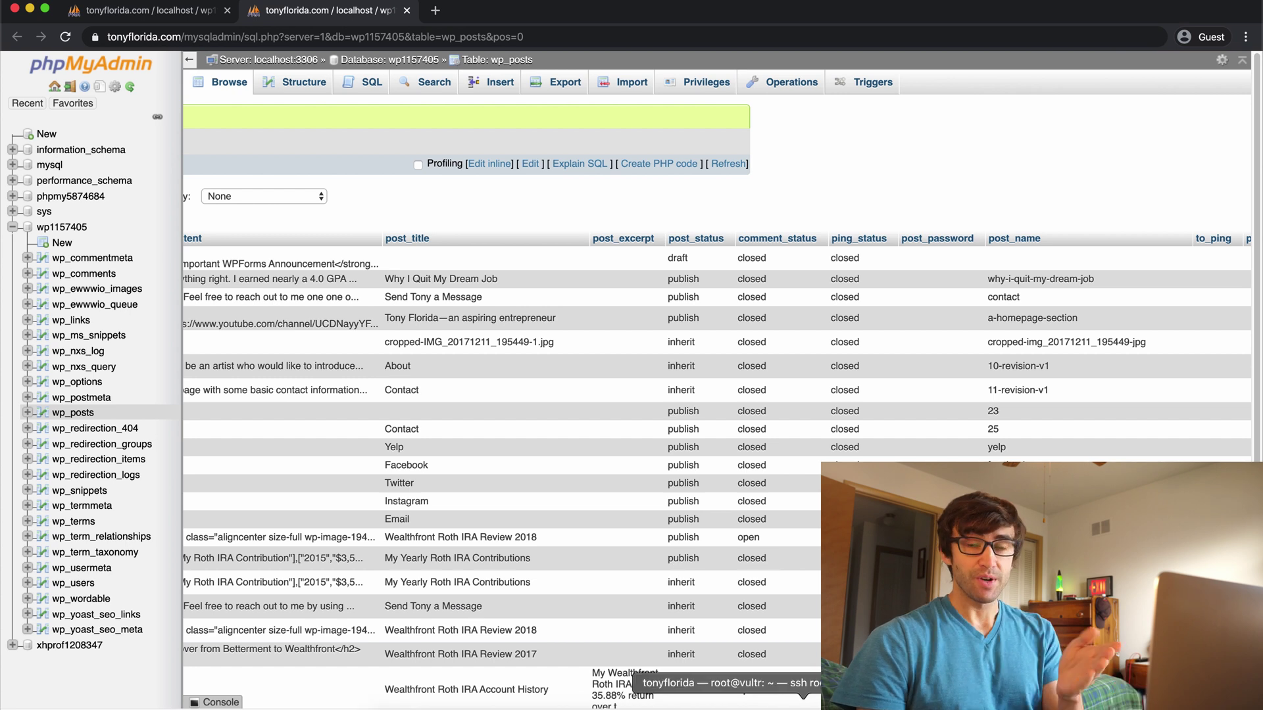
- Switch to the Terminal SSH session, enlarge and reposition its window, and begin a mysqldump command at the root prompt
click(803, 702)
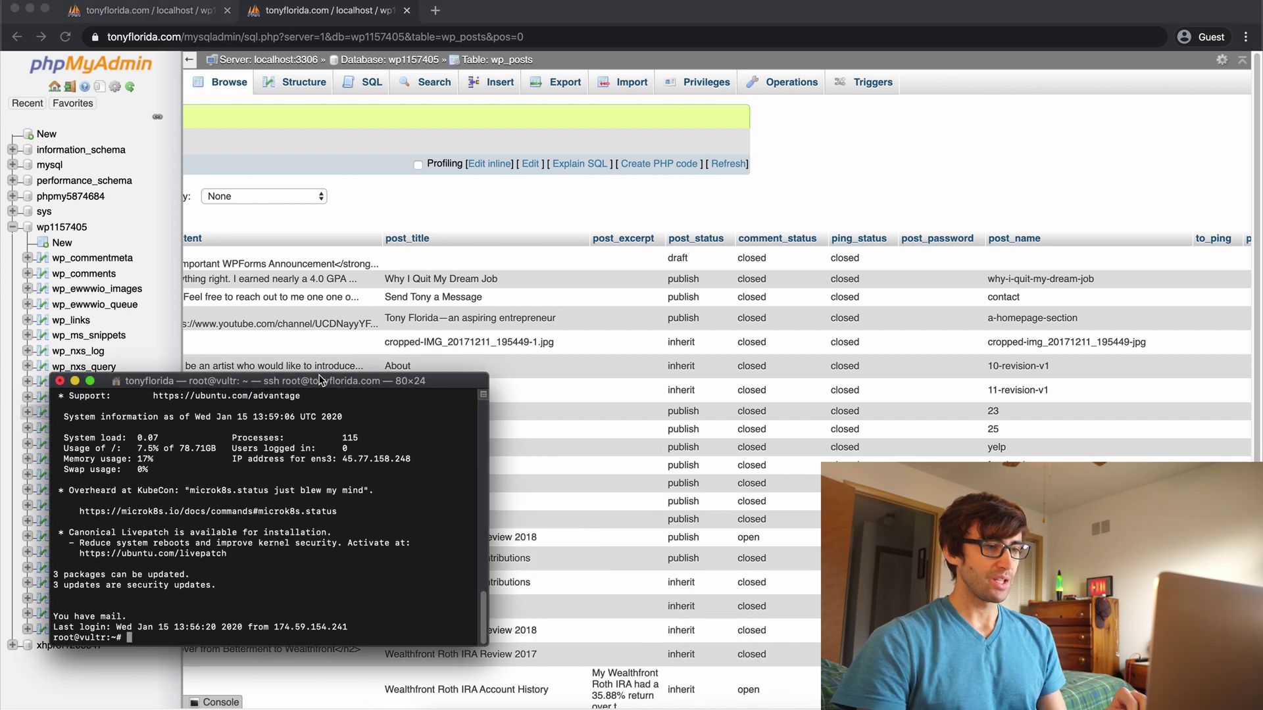
drag(317, 391, 376, 130)
drag(543, 423, 832, 493)
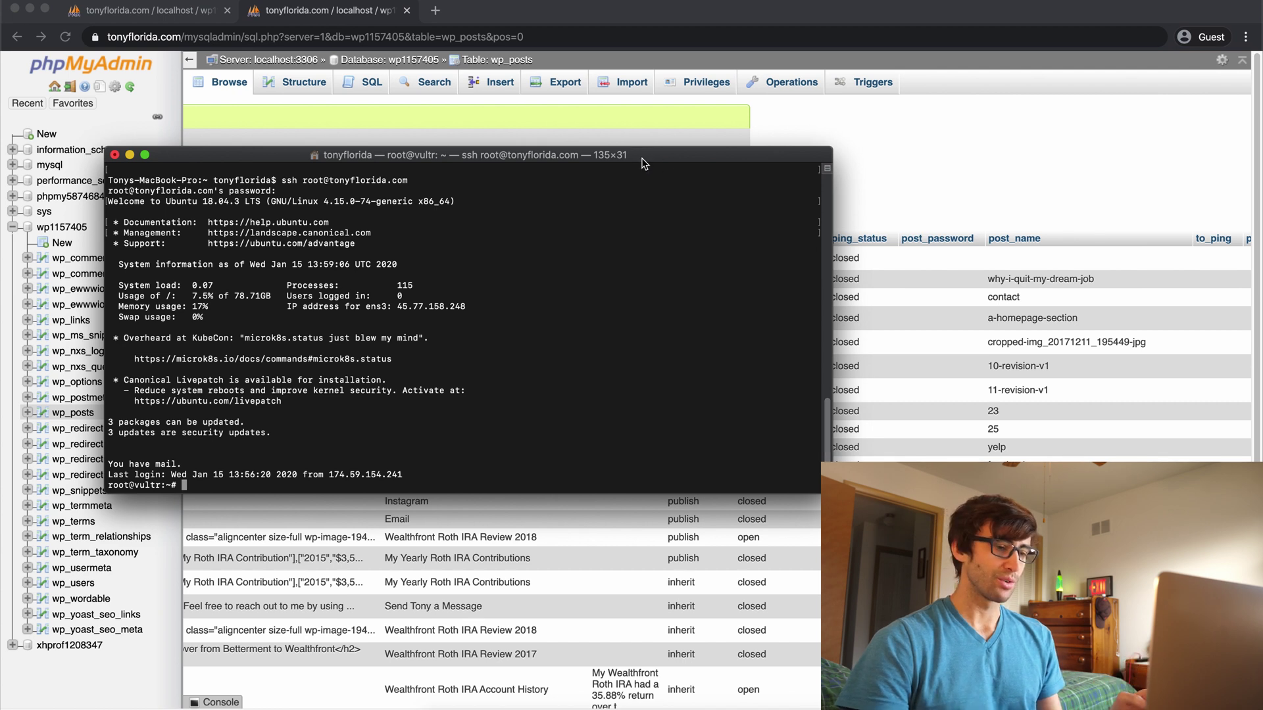
drag(644, 163, 828, 112)
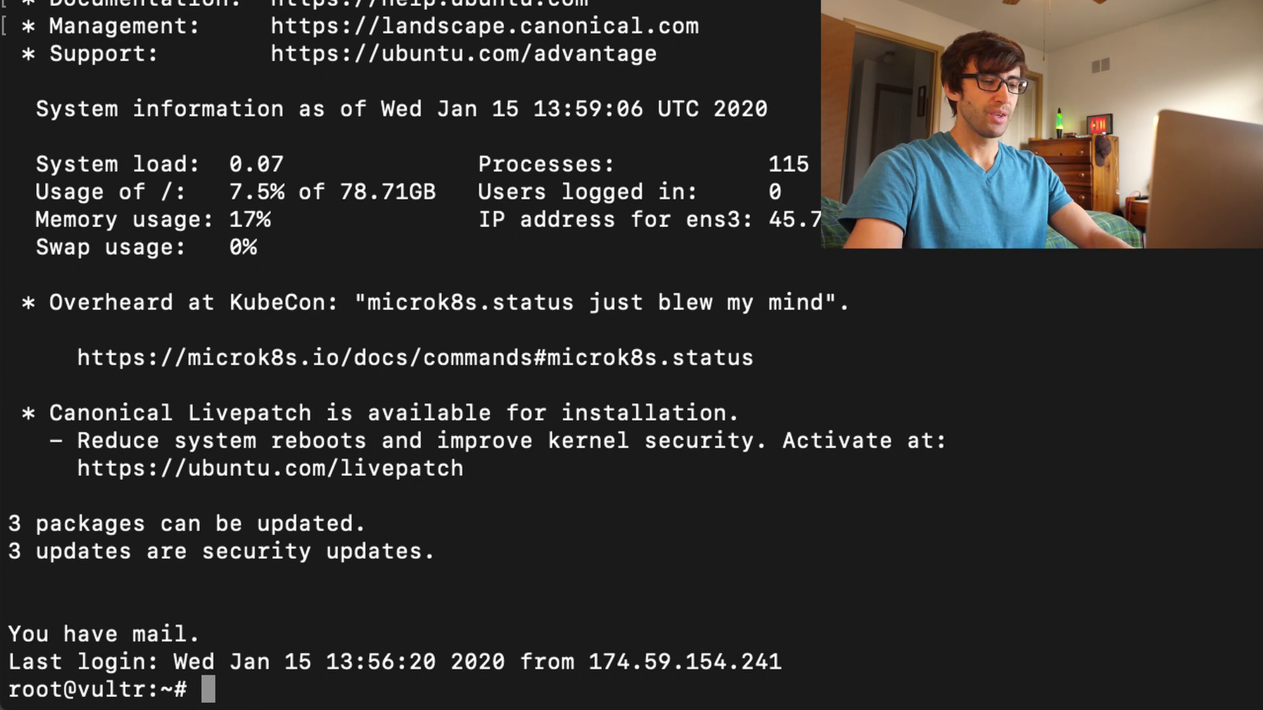
text(mysql)
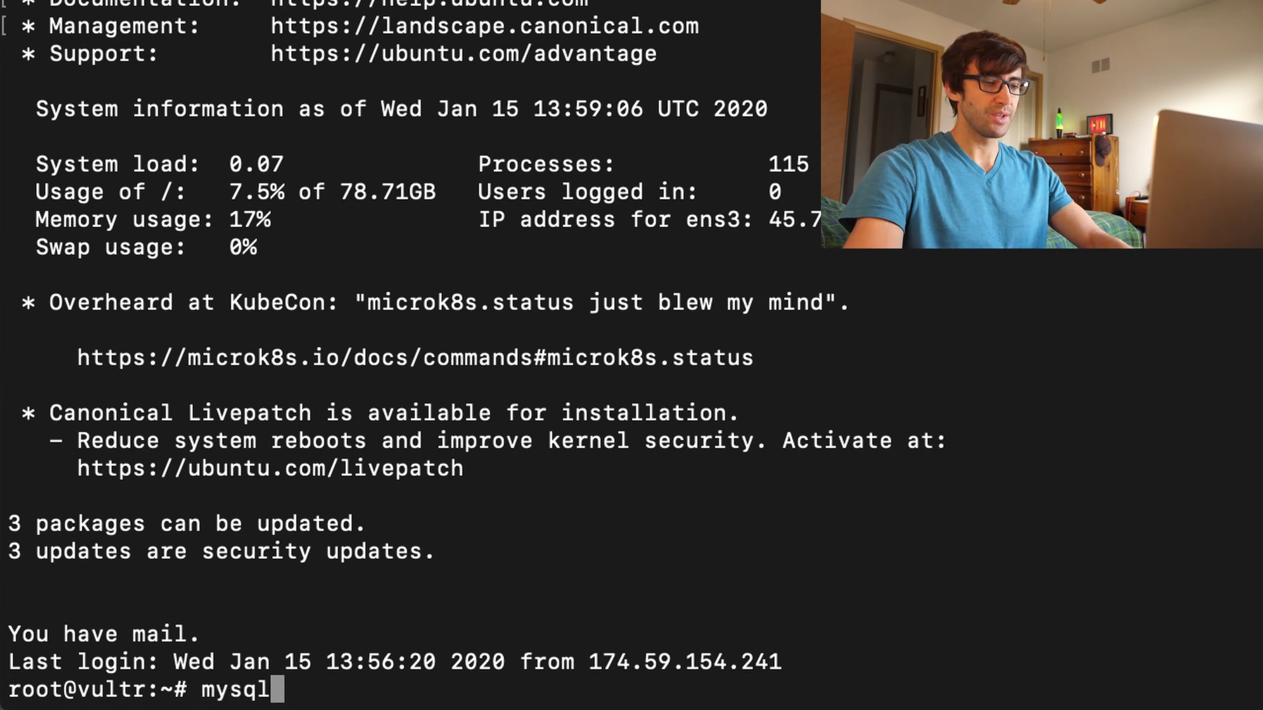
text(dump )
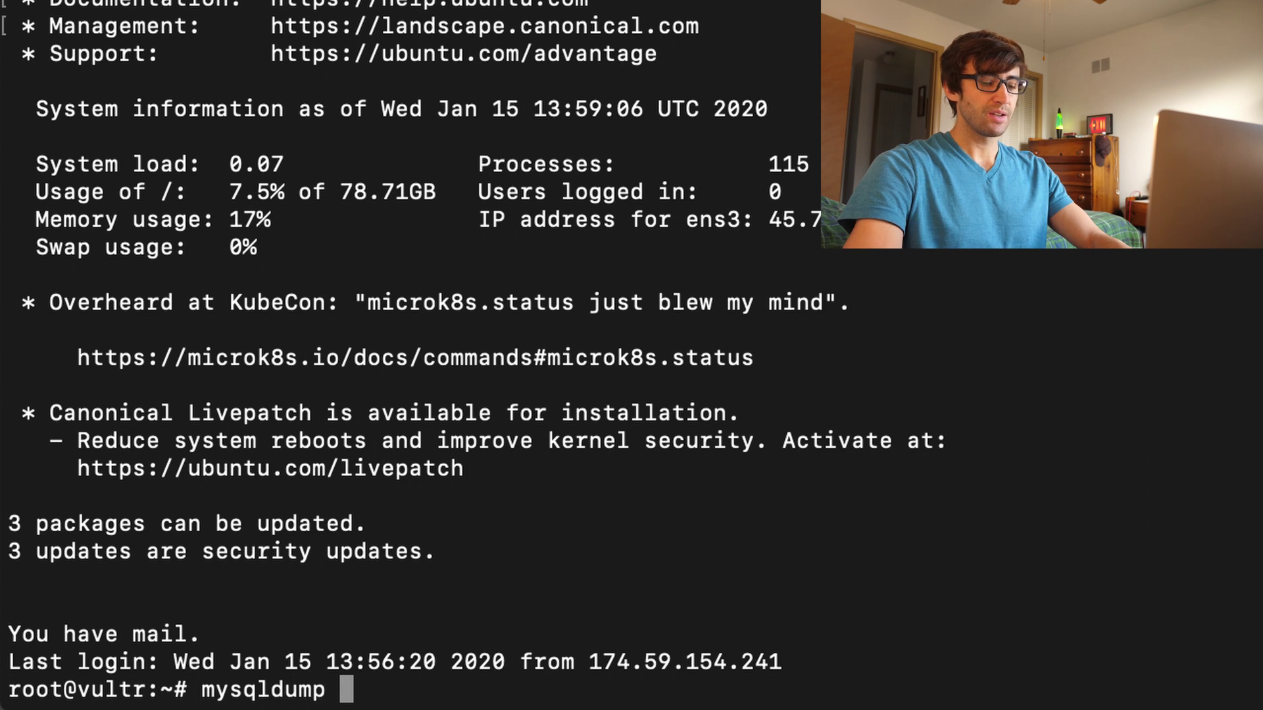
text(-u )
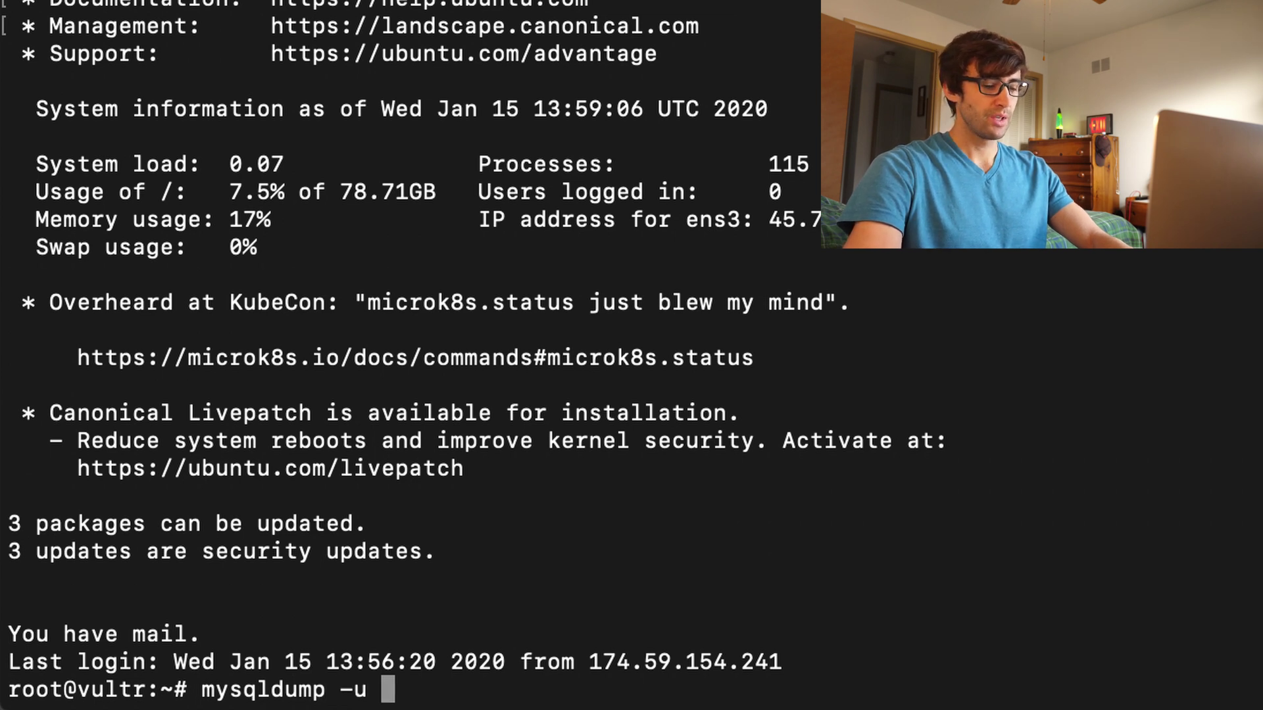
text(ro)
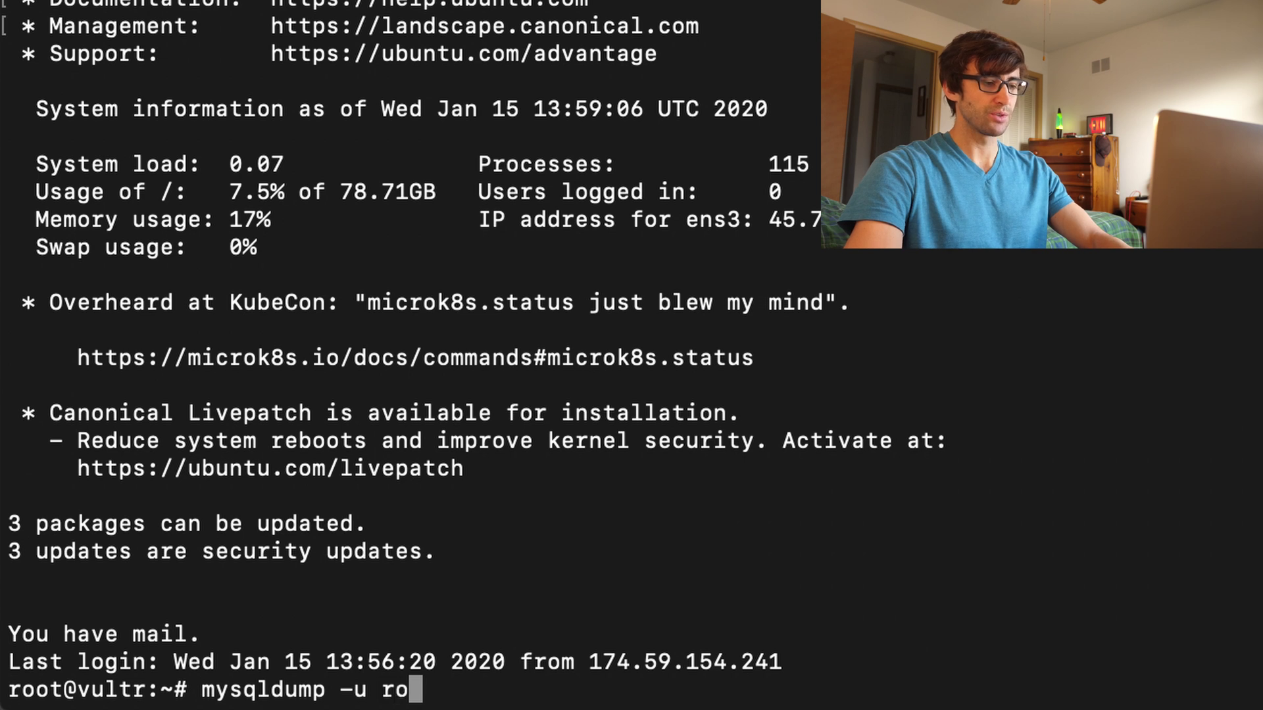
text(ot -p )
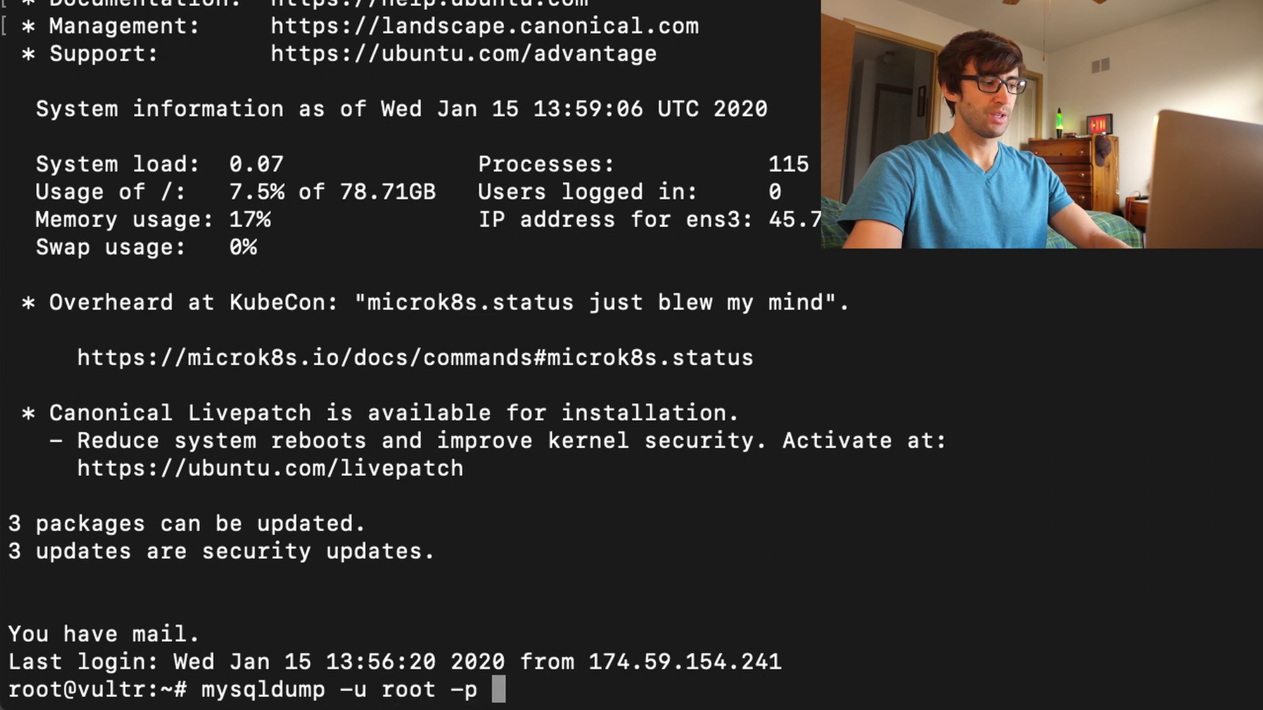
text(wp1)
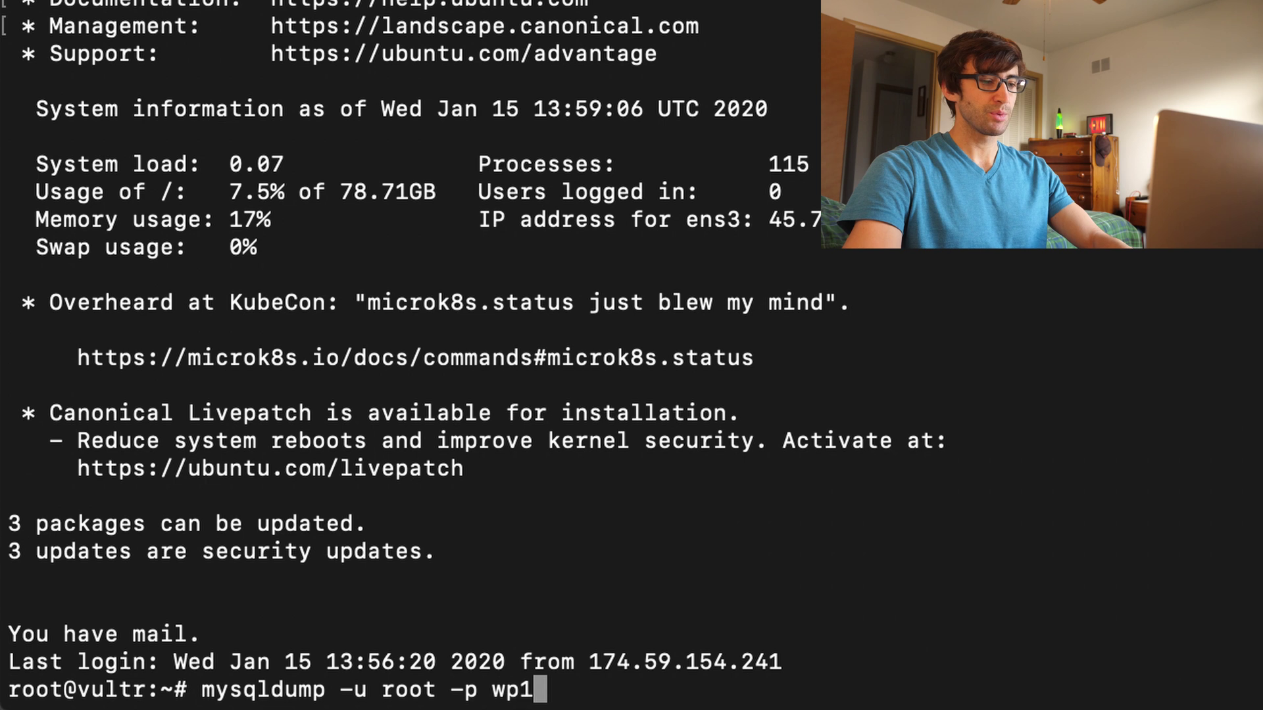
key(BackSpace)
key(BackSpace)
key(BackSpace)
key(BackSpace)
key(BackSpace)
key(BackSpace)
key(BackSpace)
key(BackSpace)
key(BackSpace)
key(BackSpace)
key(BackSpace)
key(BackSpace)
key(BackSpace)
key(BackSpace)
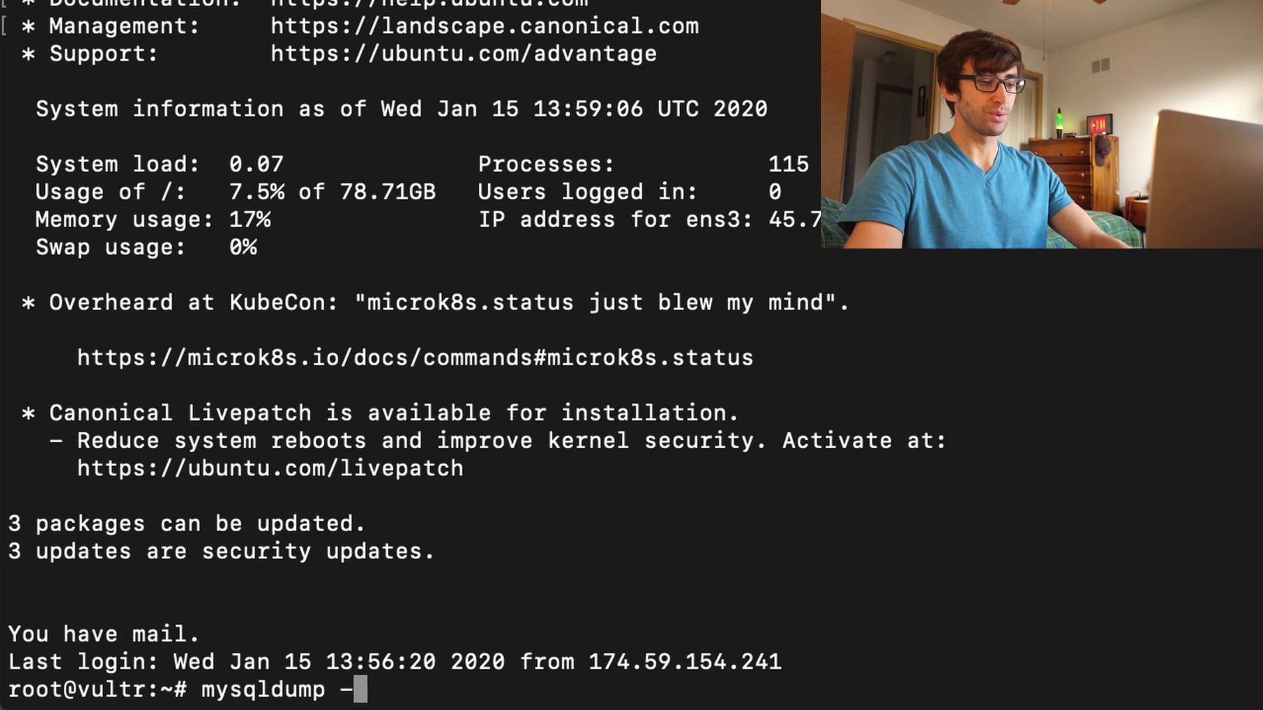
double_click(35, 694)
click(541, 686)
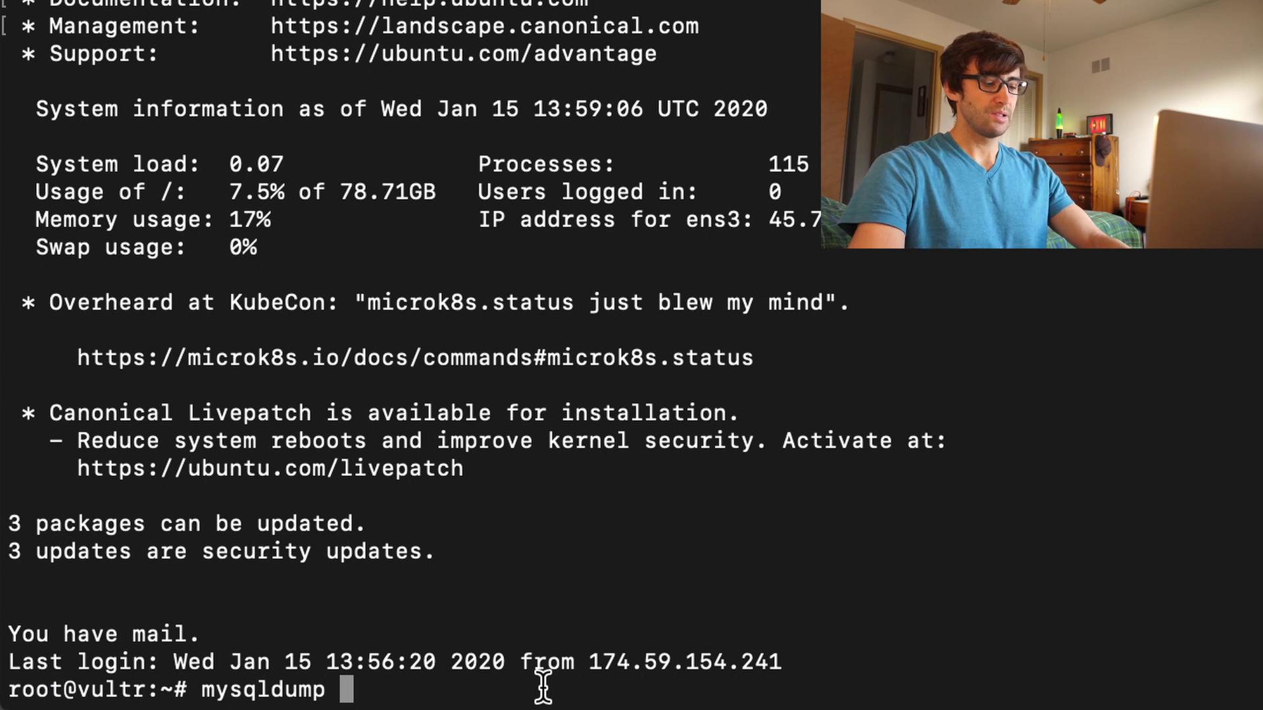
- Complete the mysqldump command so it exports the wp1157405 database to db.sql, and run it
text(wp)
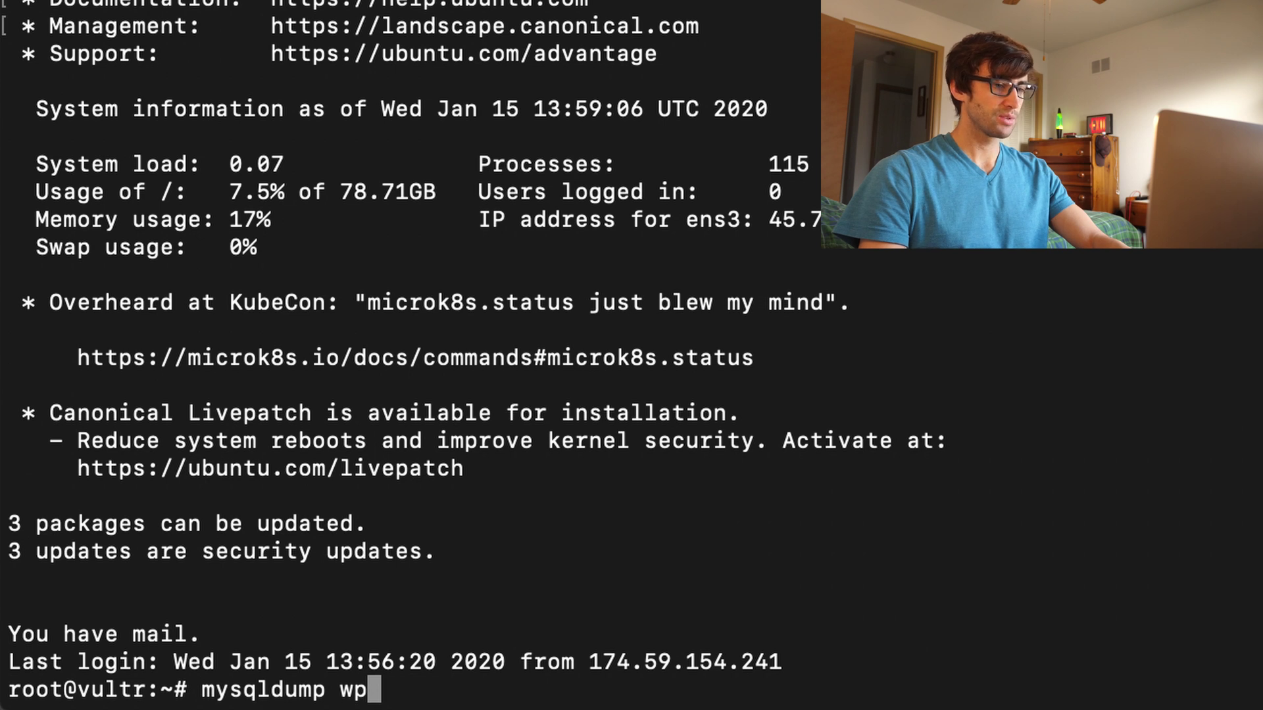
text(11)
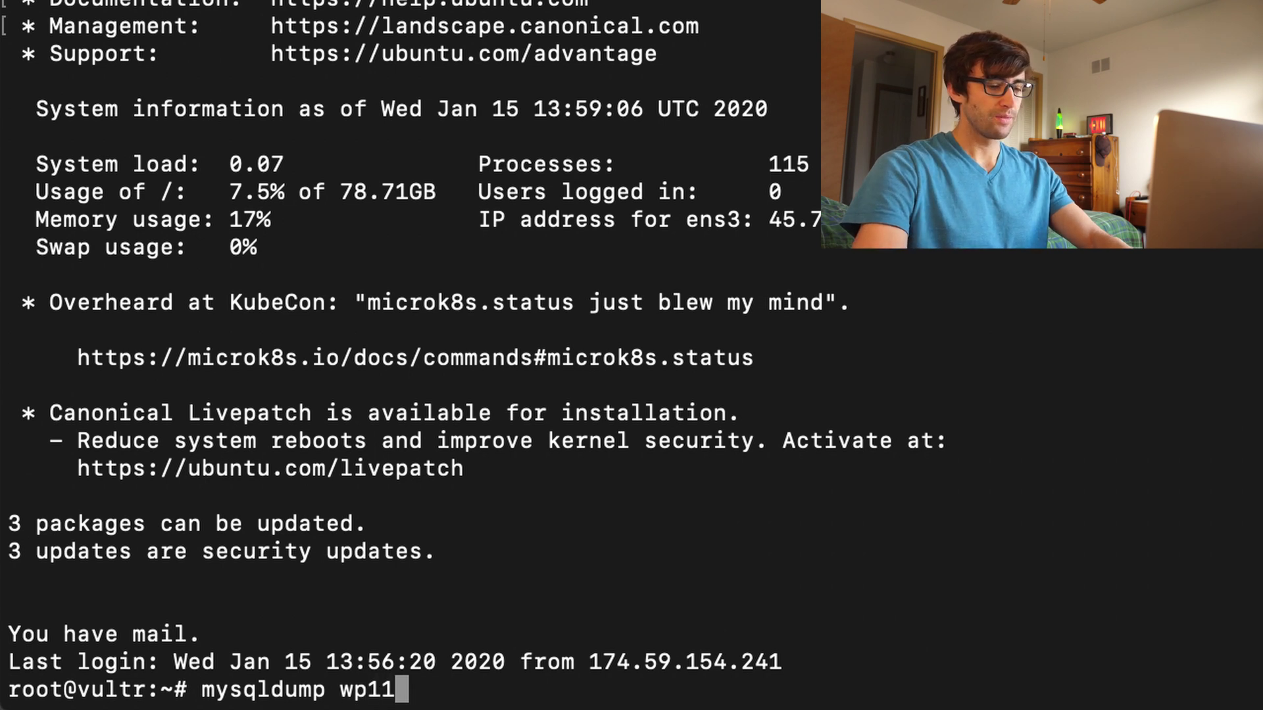
text(57)
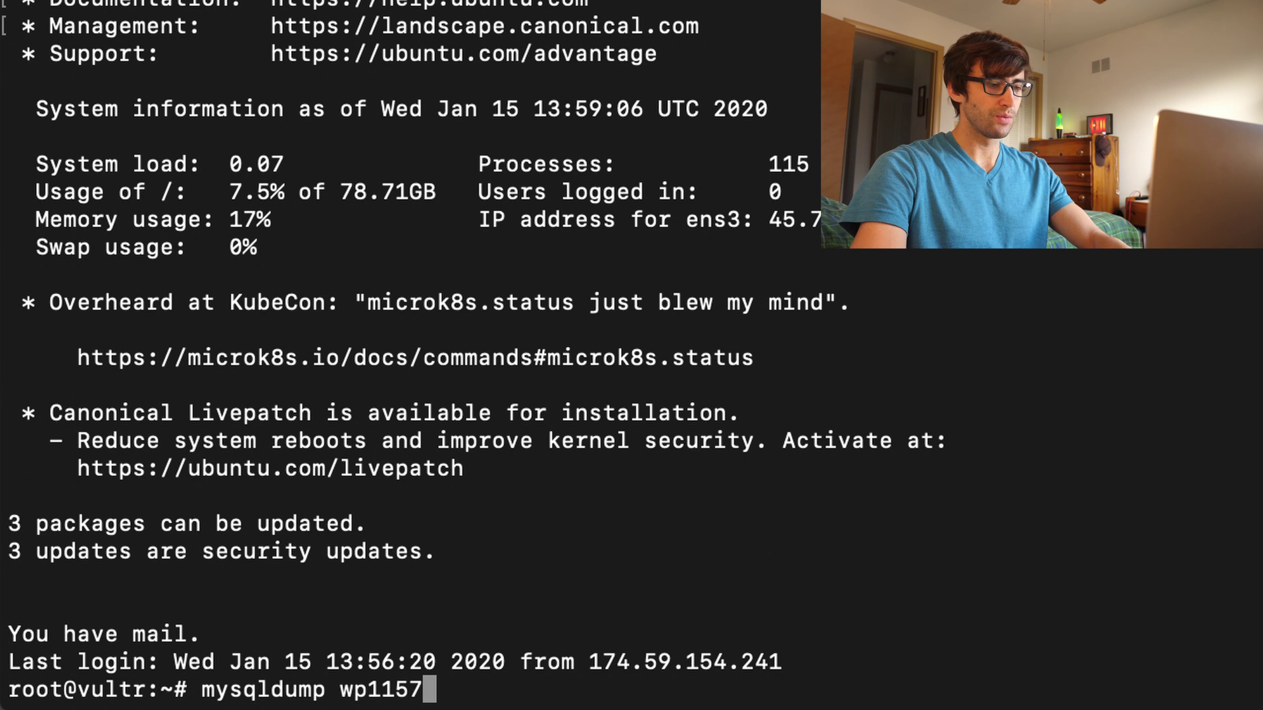
text(405)
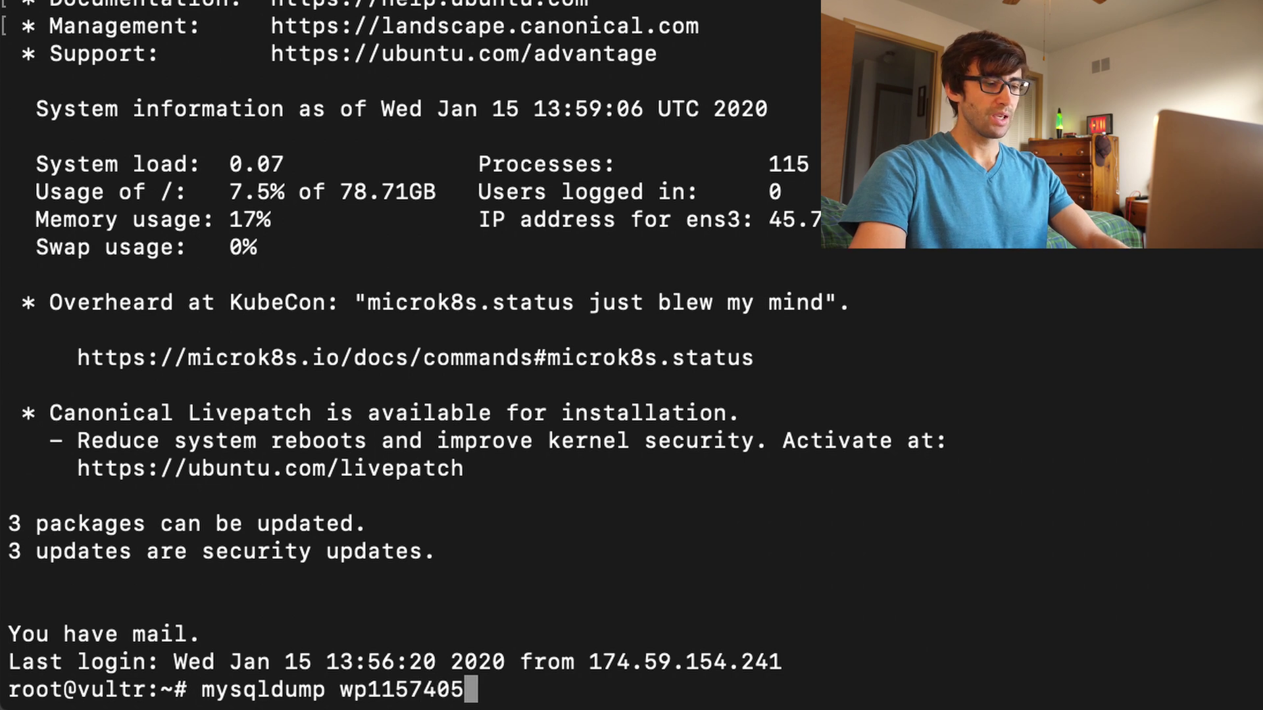
text( > db.sql)
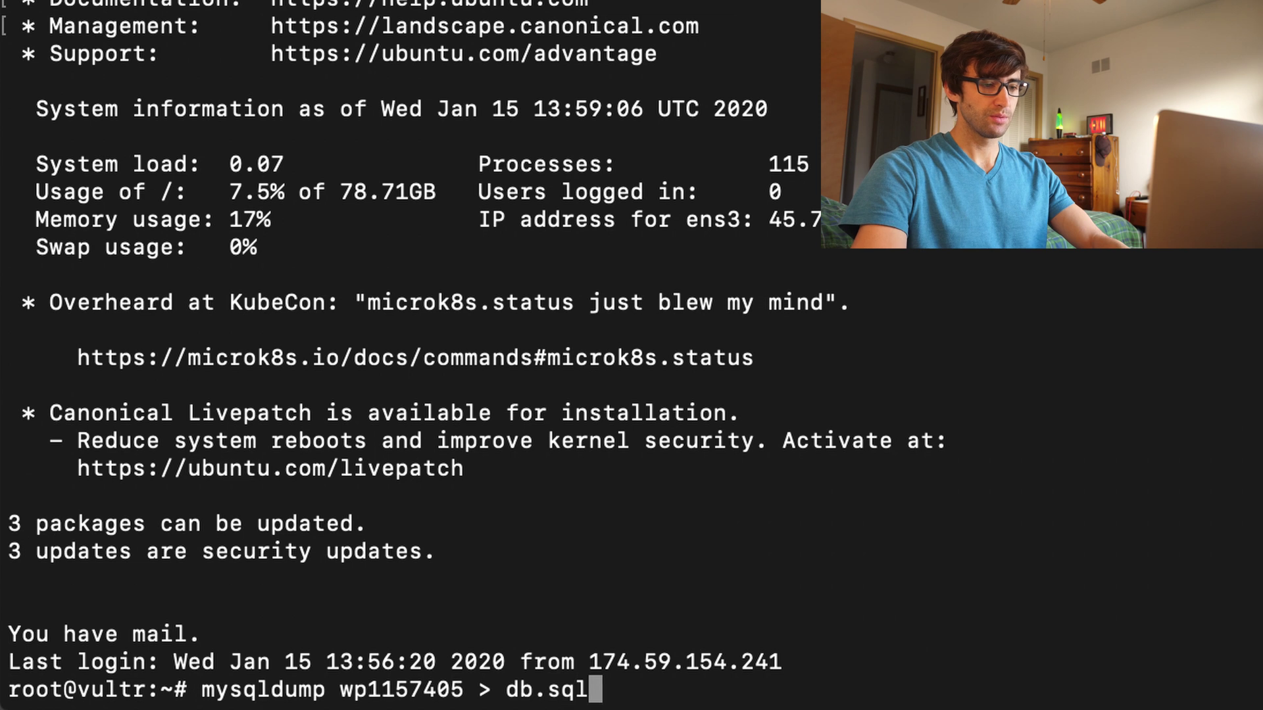
key(Return)
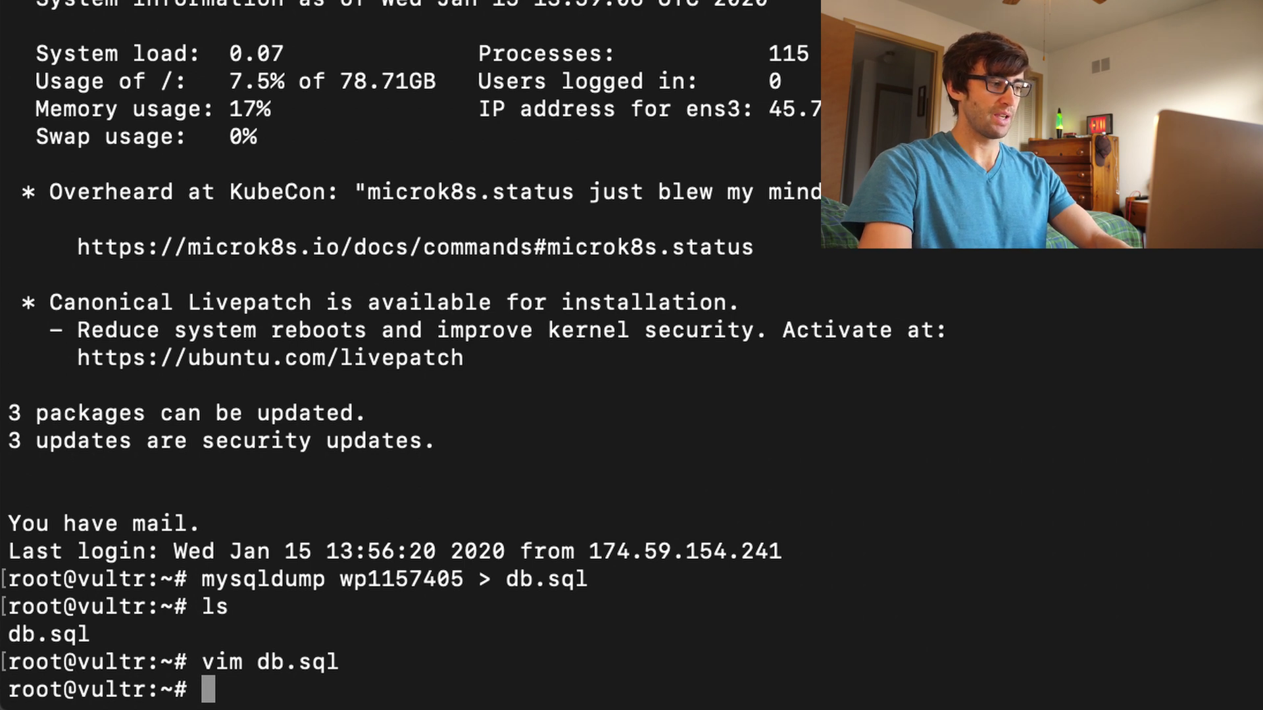
- Begin an in-place sed substitution command at the root prompt with 45.77.158.248 as the search pattern
text(sed)
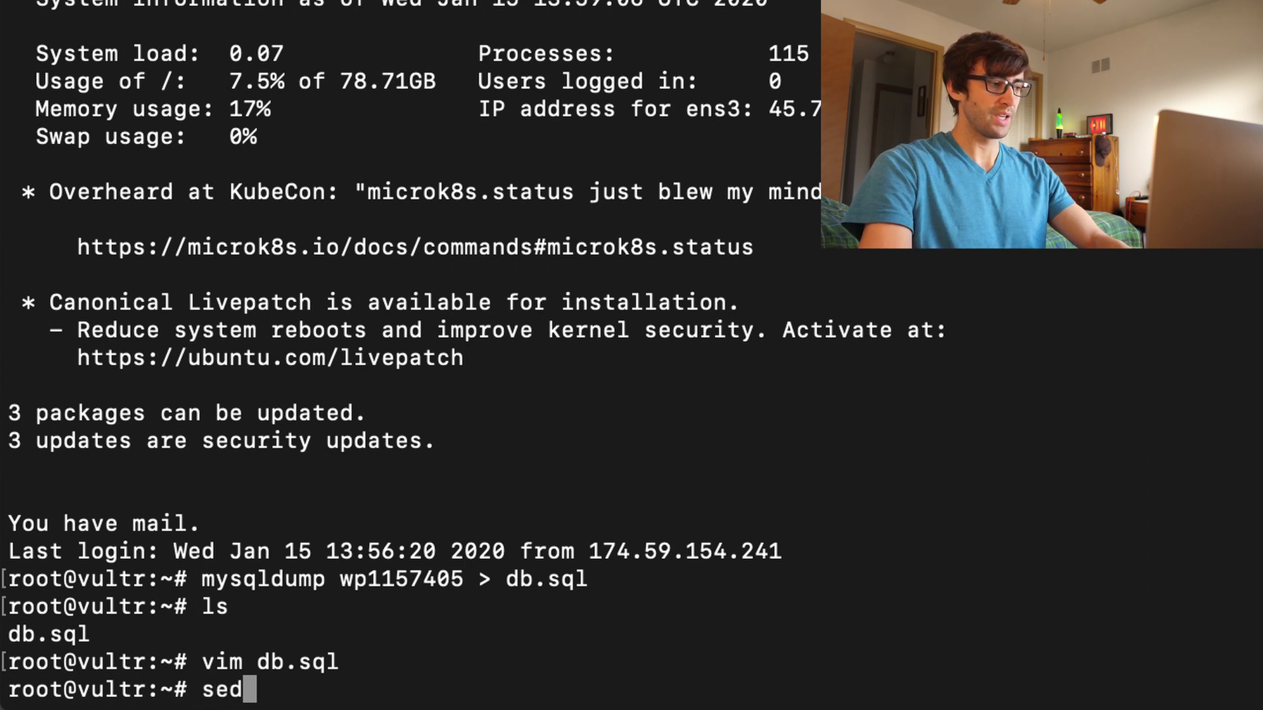
text( -i ')
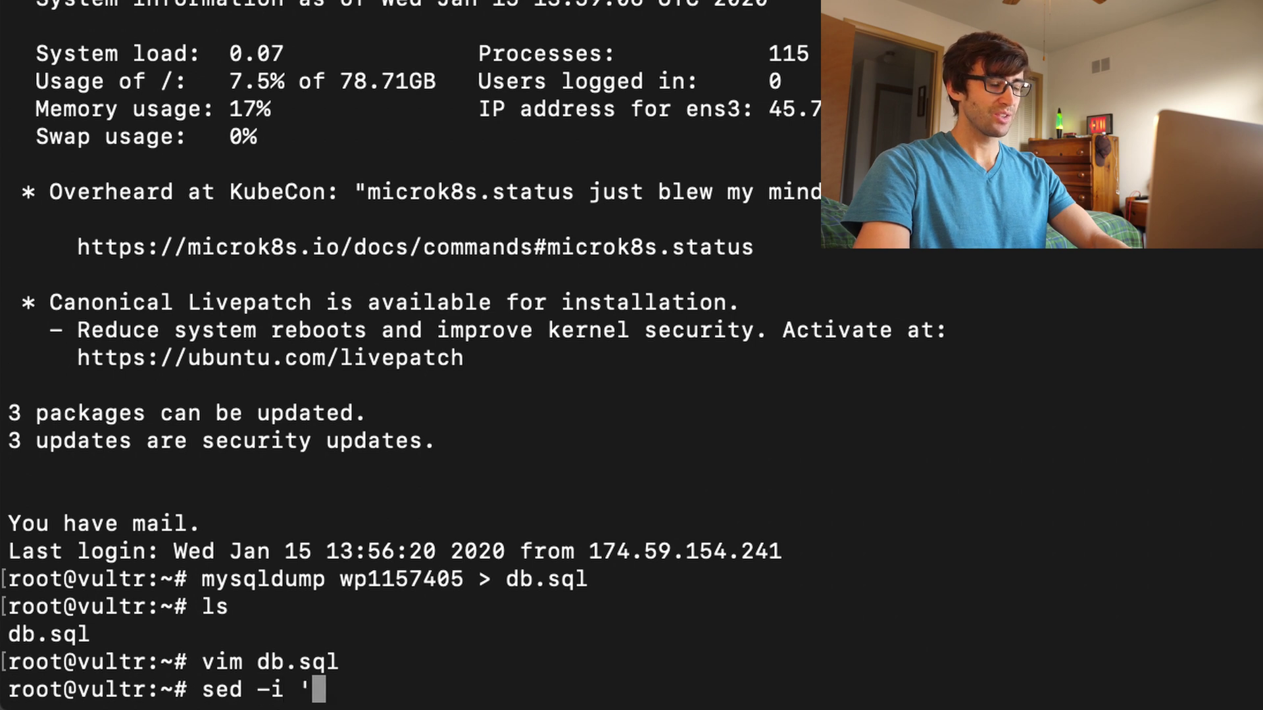
text(s)
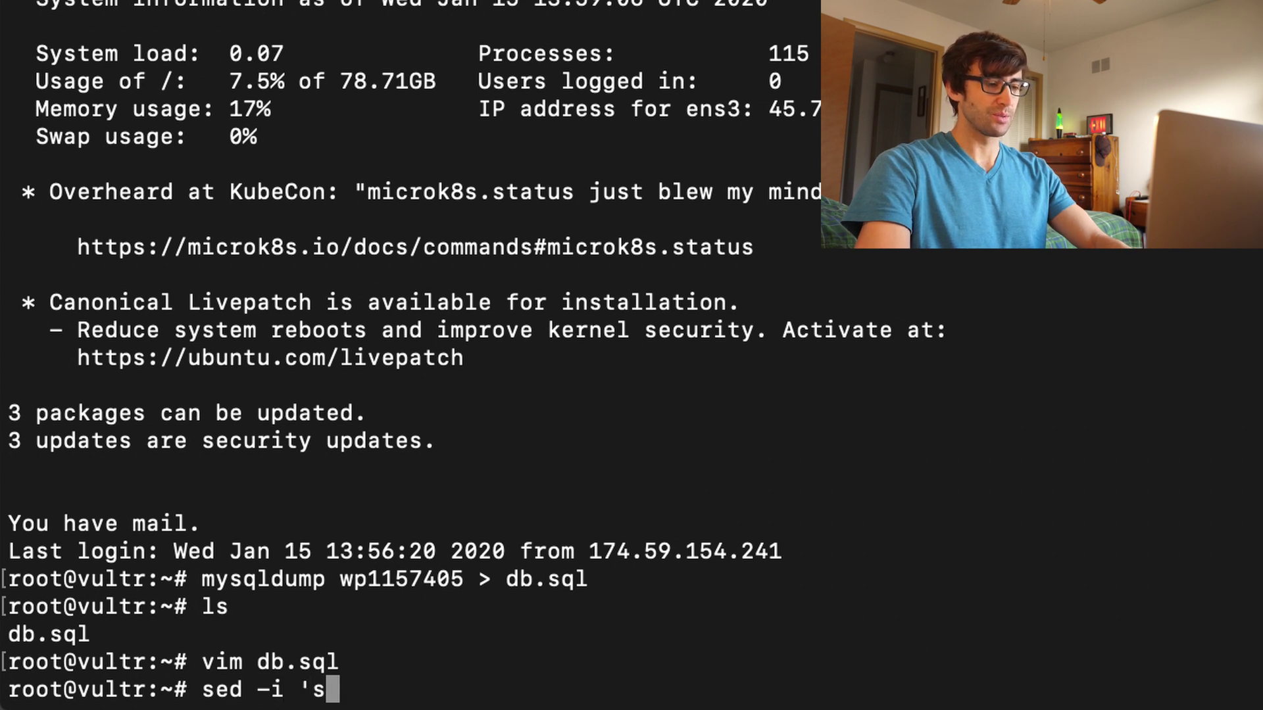
text(/)
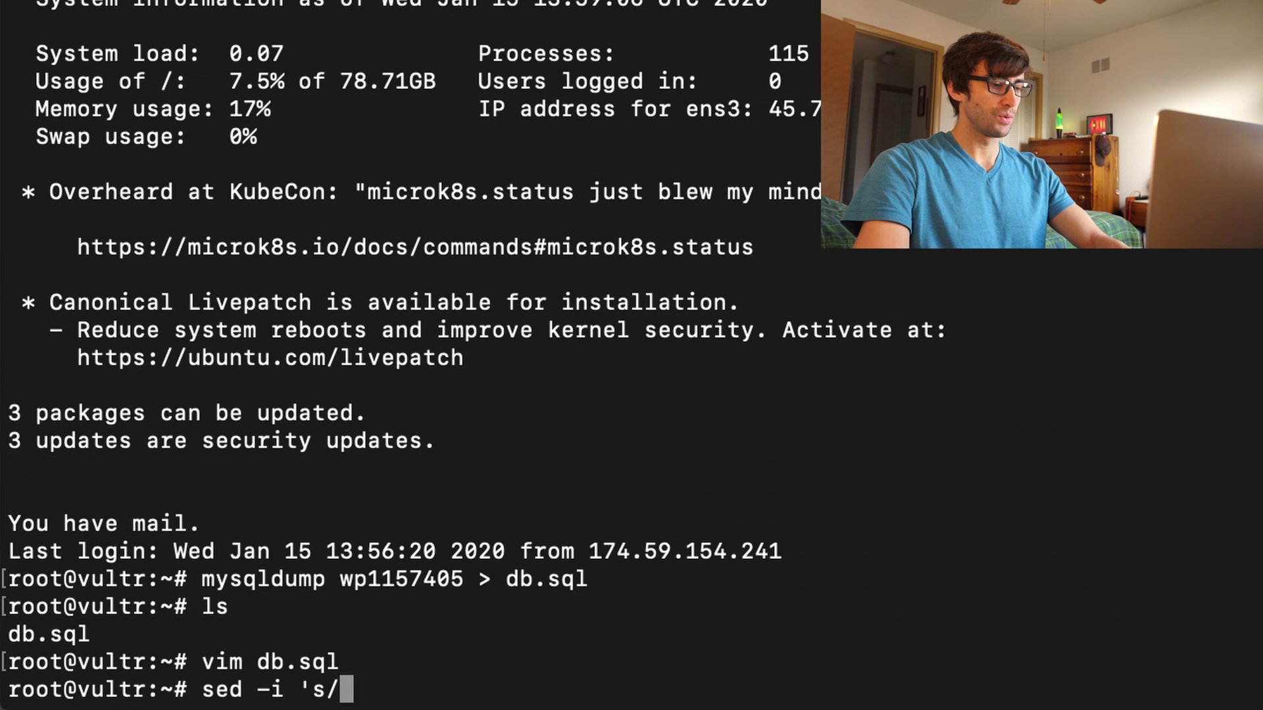
text(48)
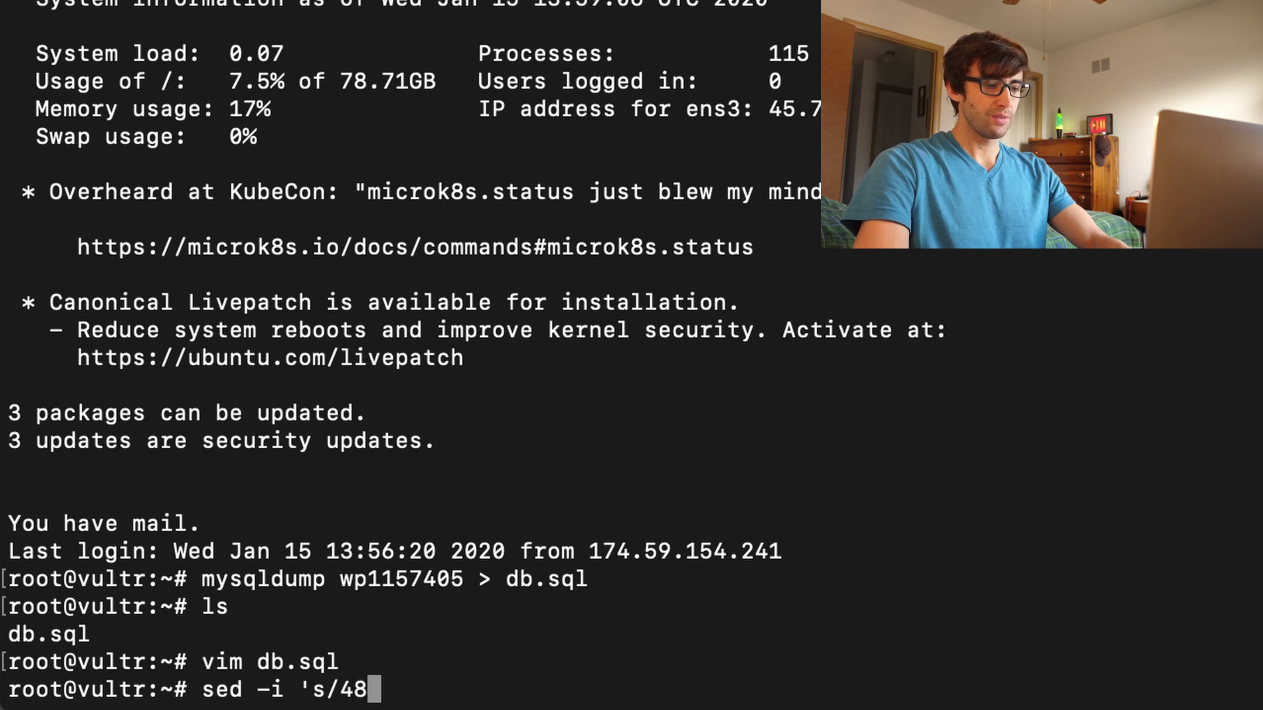
key(BackSpace)
text(5.)
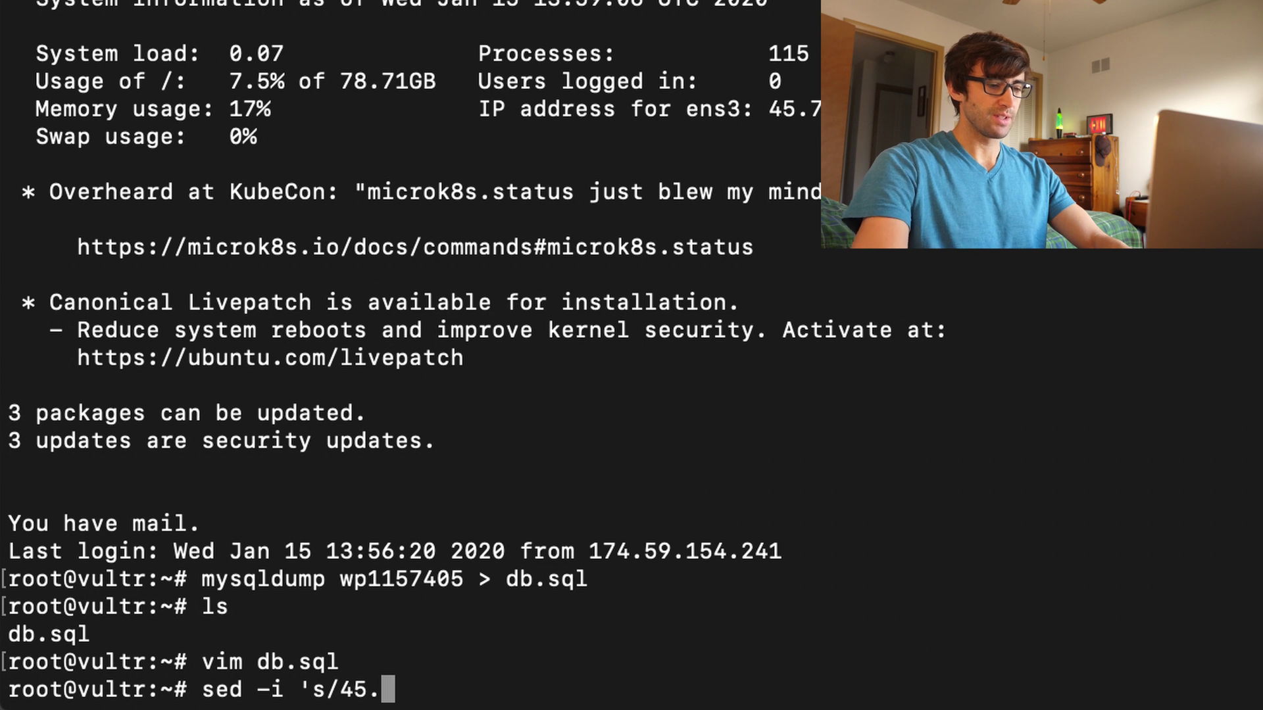
text(77.1)
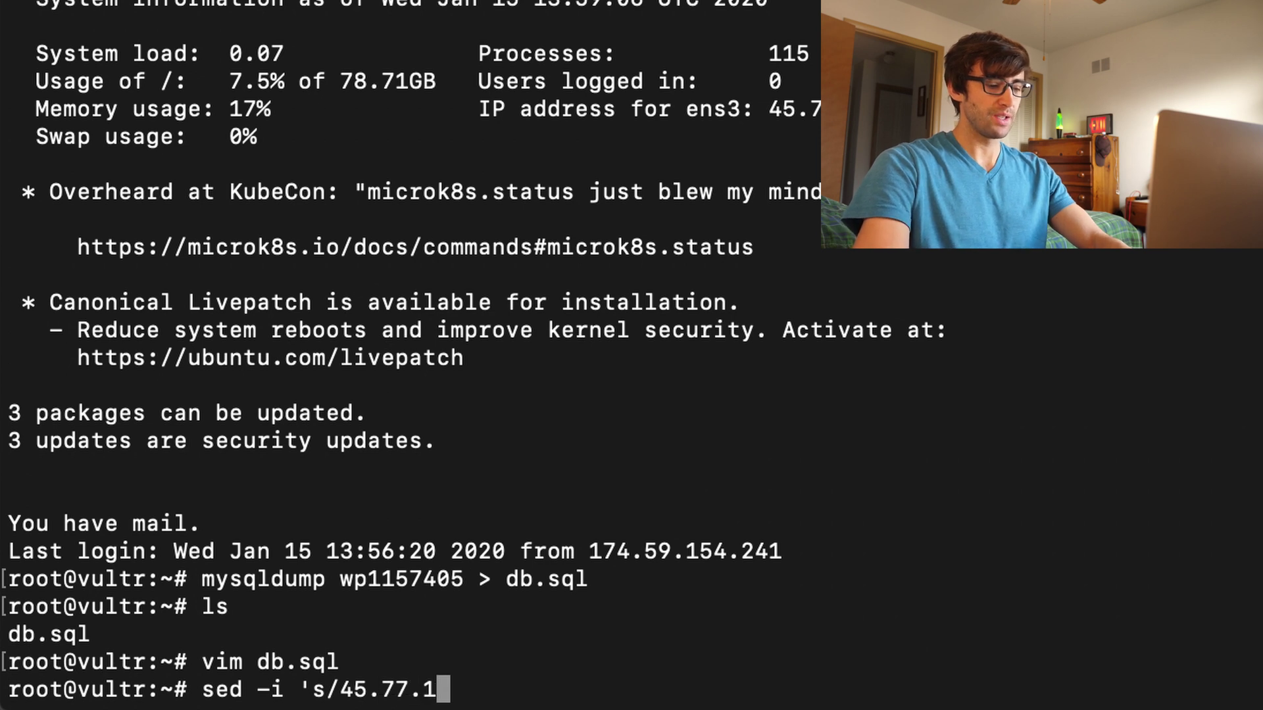
text(58.)
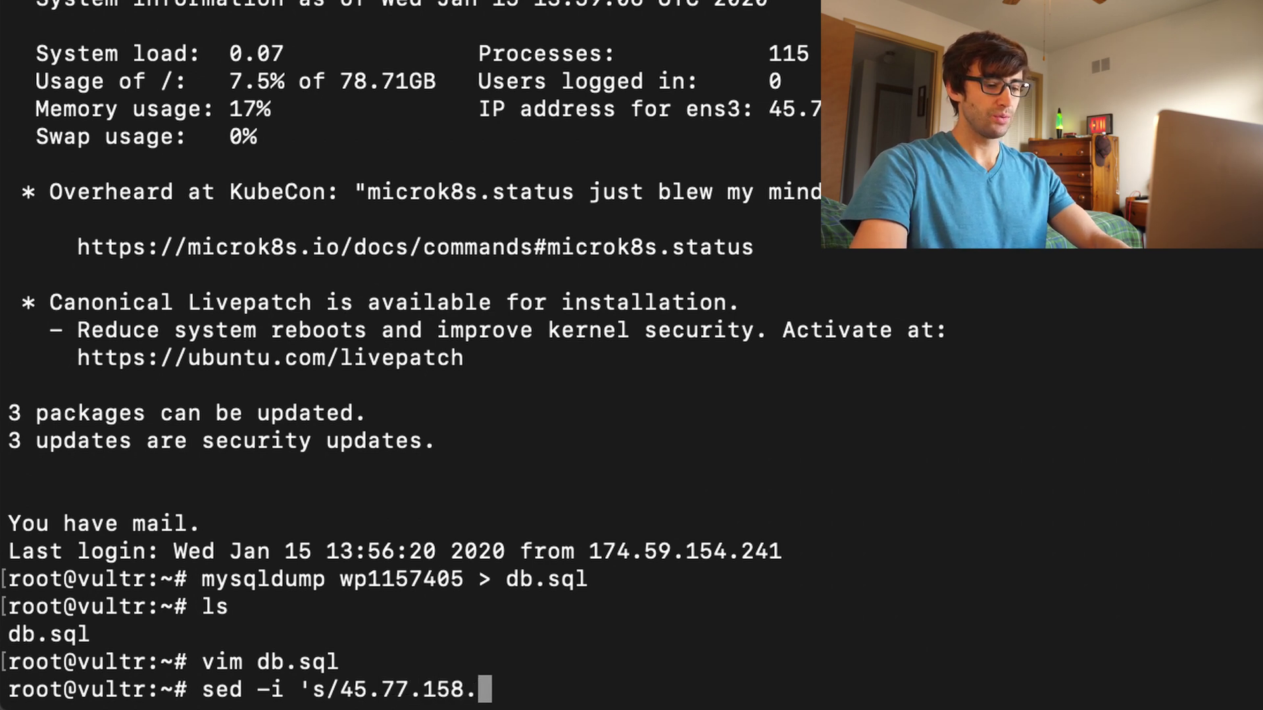
text(248/)
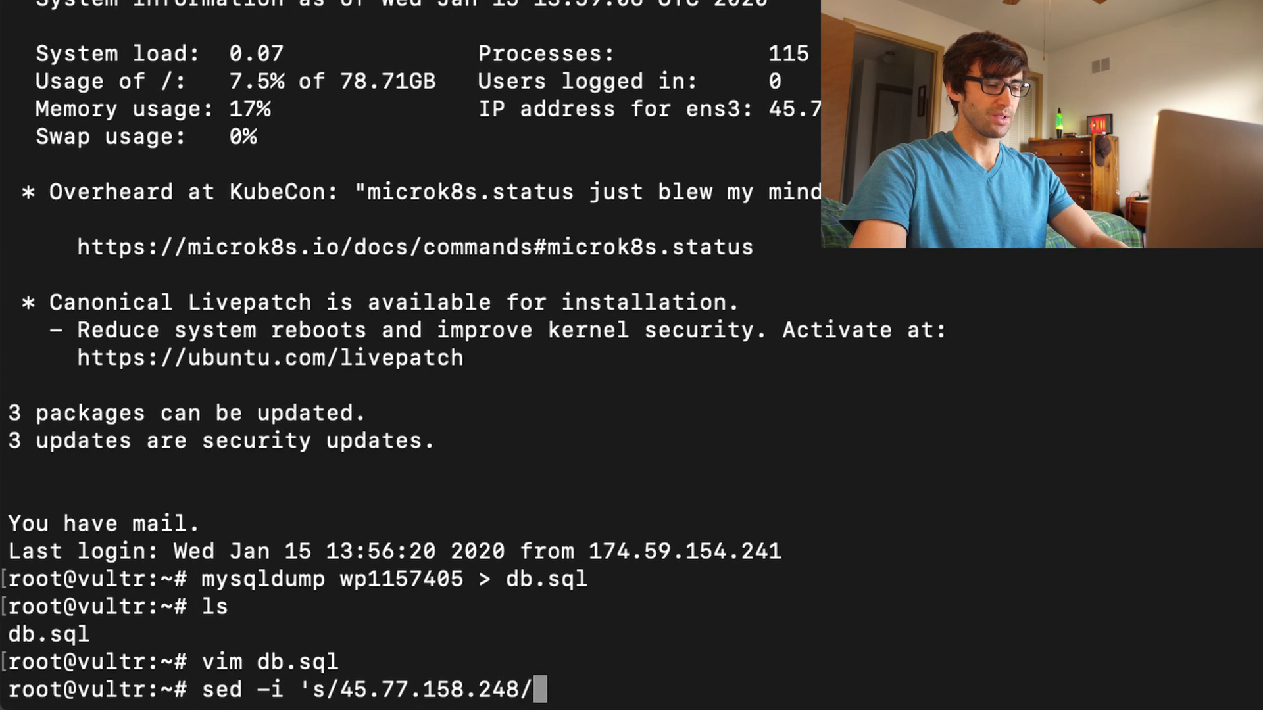
- Complete the sed command with tonyflorida.com as the replacement, the global flag, and db.sql as the target file
text(tony)
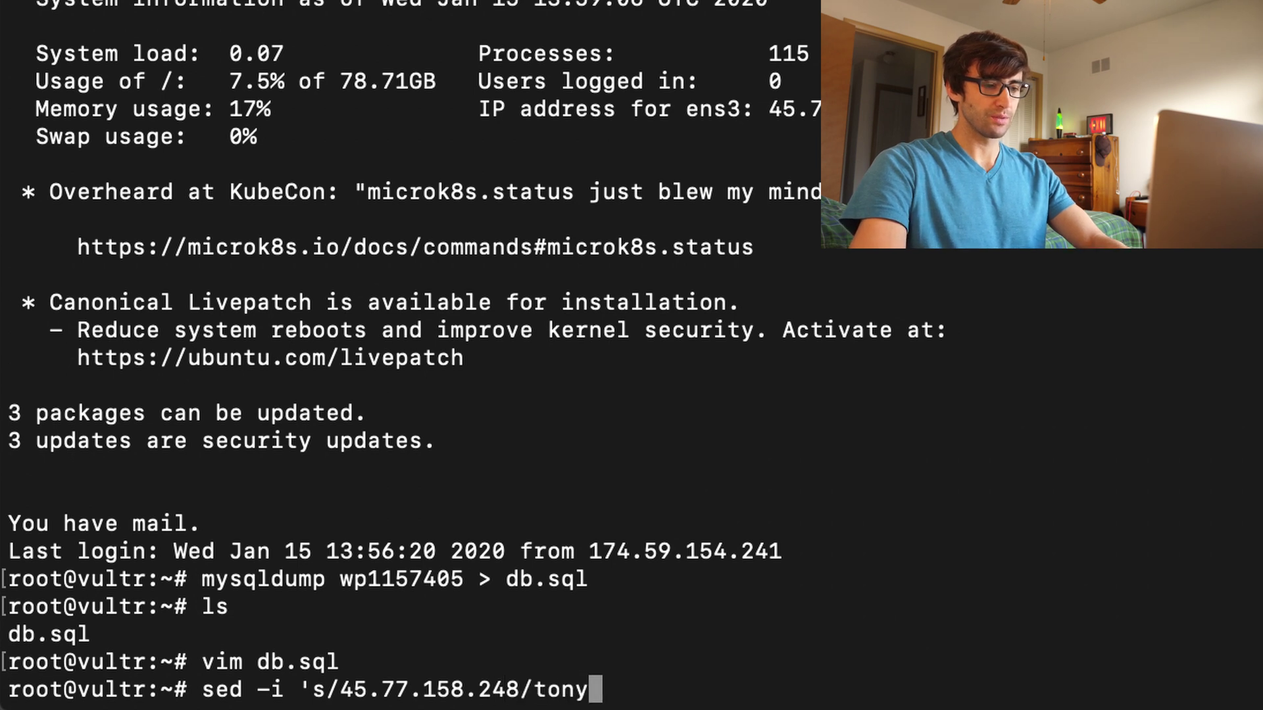
text(florida.com)
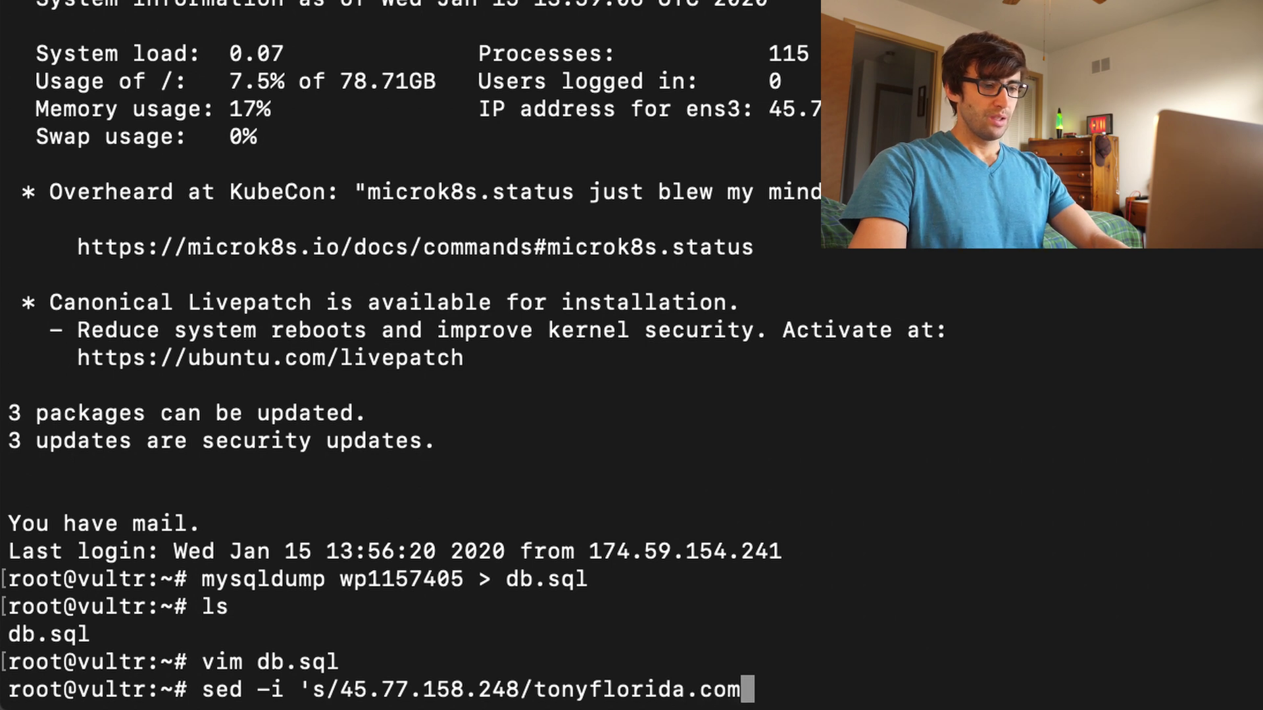
text(/g)
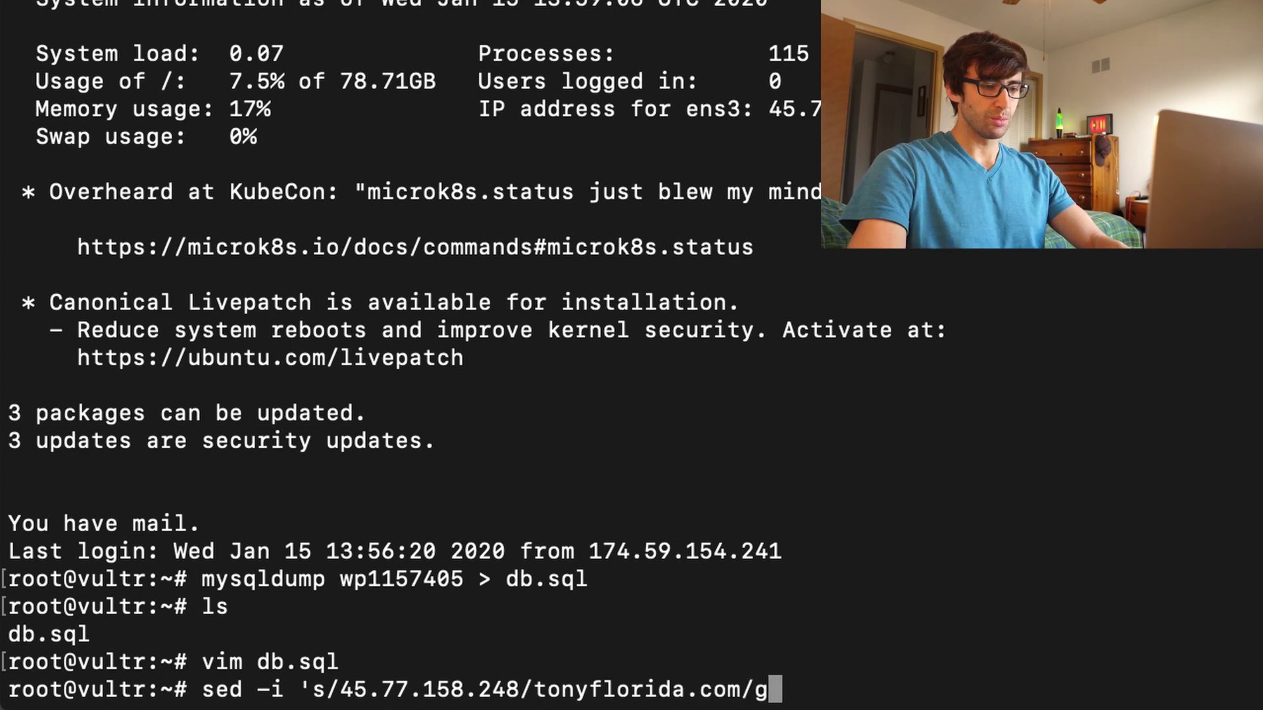
text(')
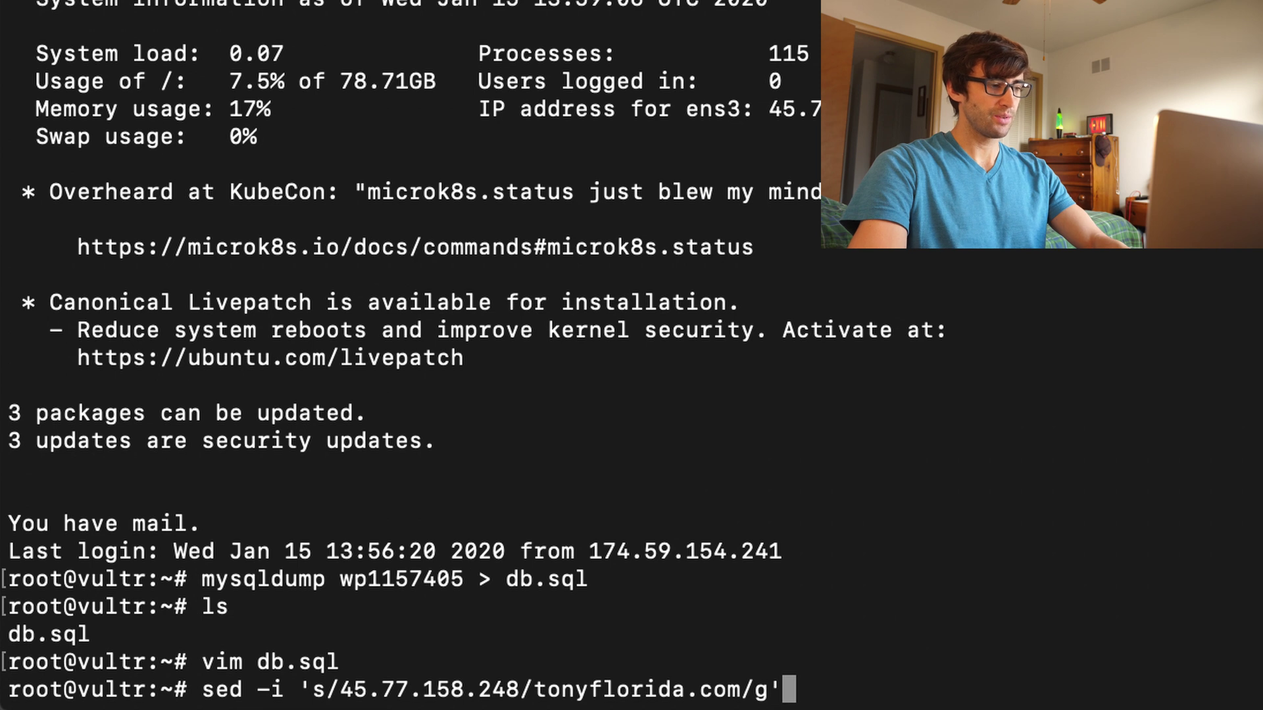
text( db.sql)
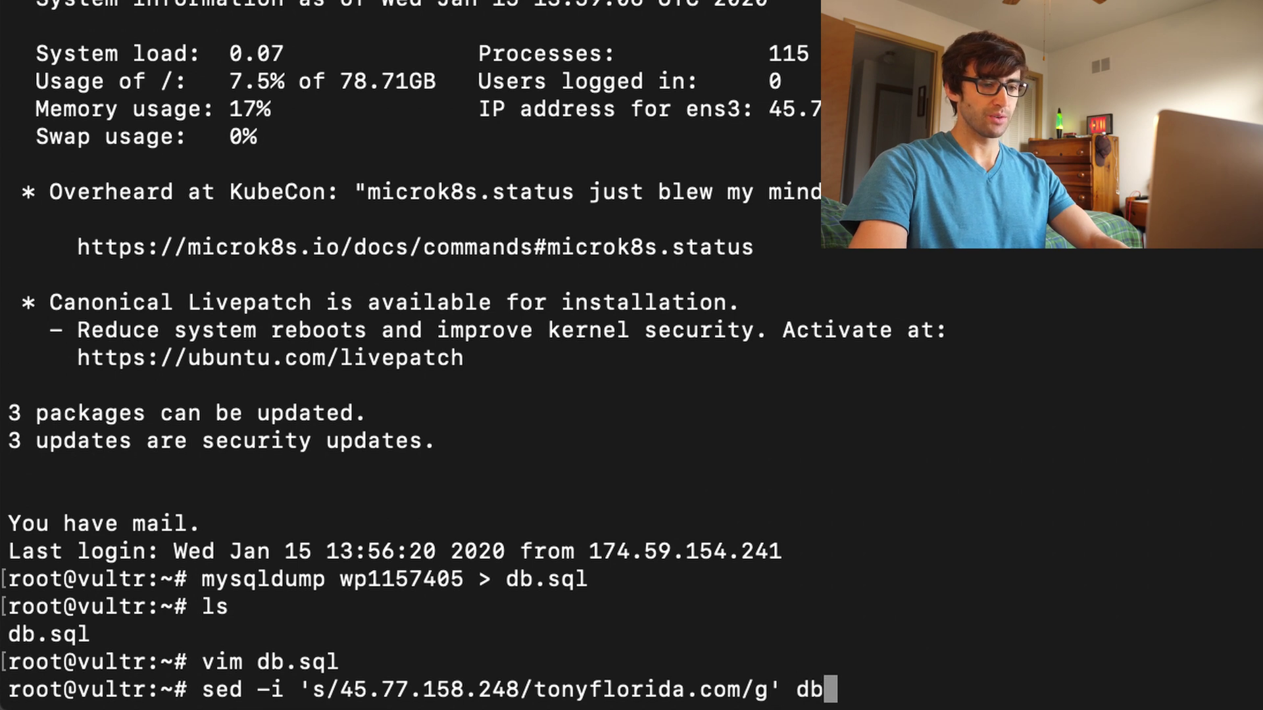
- Escape the dot in tonyflorida.com with a single backslash in the sed command
key(Left)
key(Left)
key(Left)
key(Left)
key(Left)
key(Left)
key(Left)
key(Left)
key(Left)
key(Left)
key(Left)
key(Left)
key(Left)
key(Left)
key(Left)
key(Left)
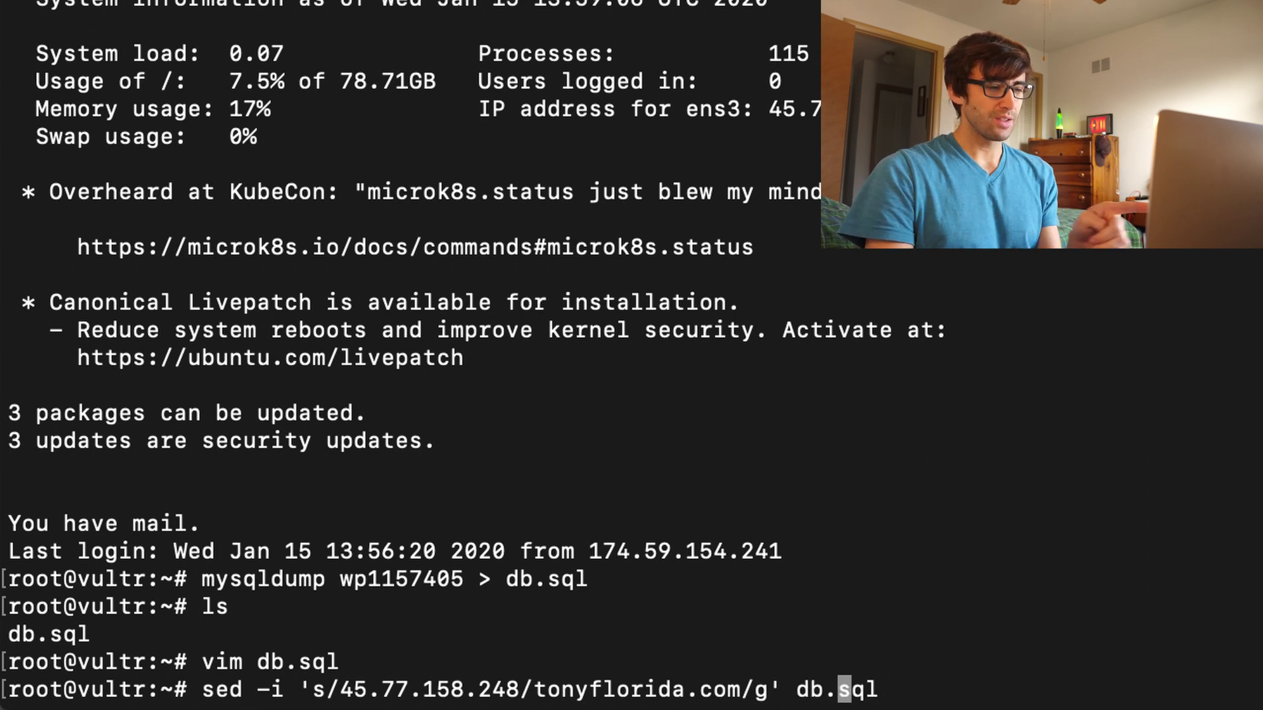
key(Right)
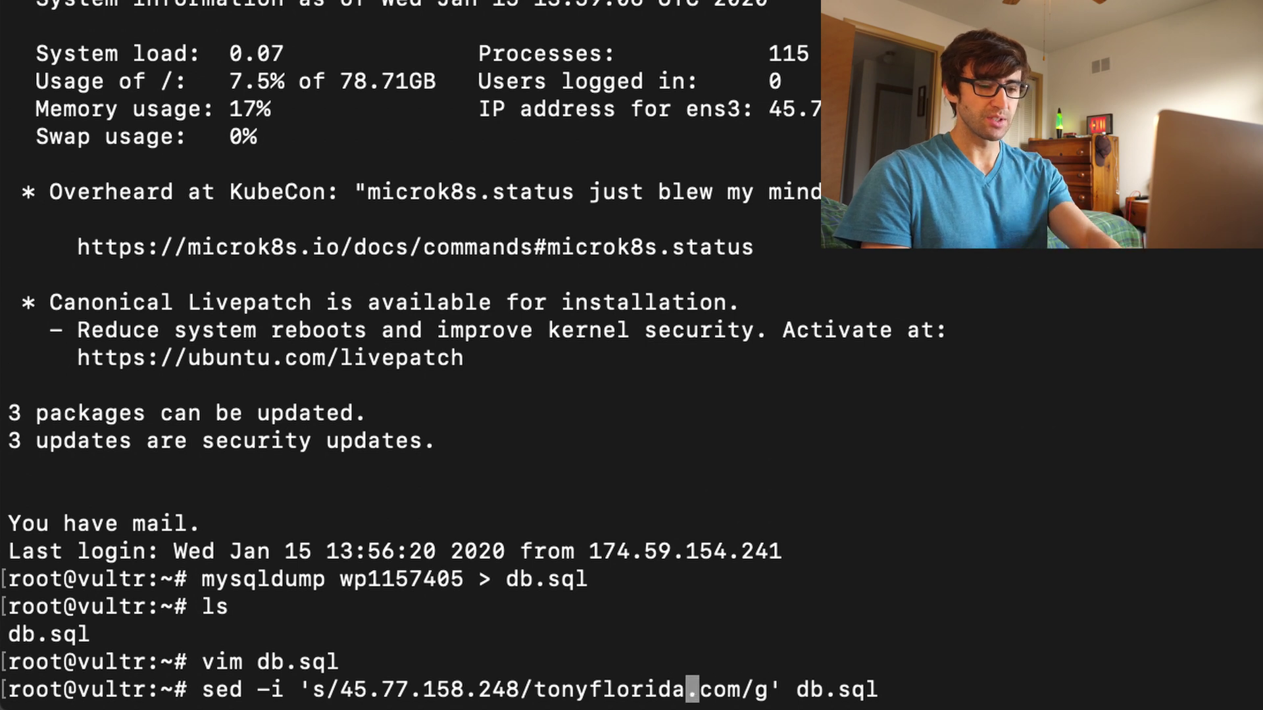
text(\\)
key(Left)
key(Right)
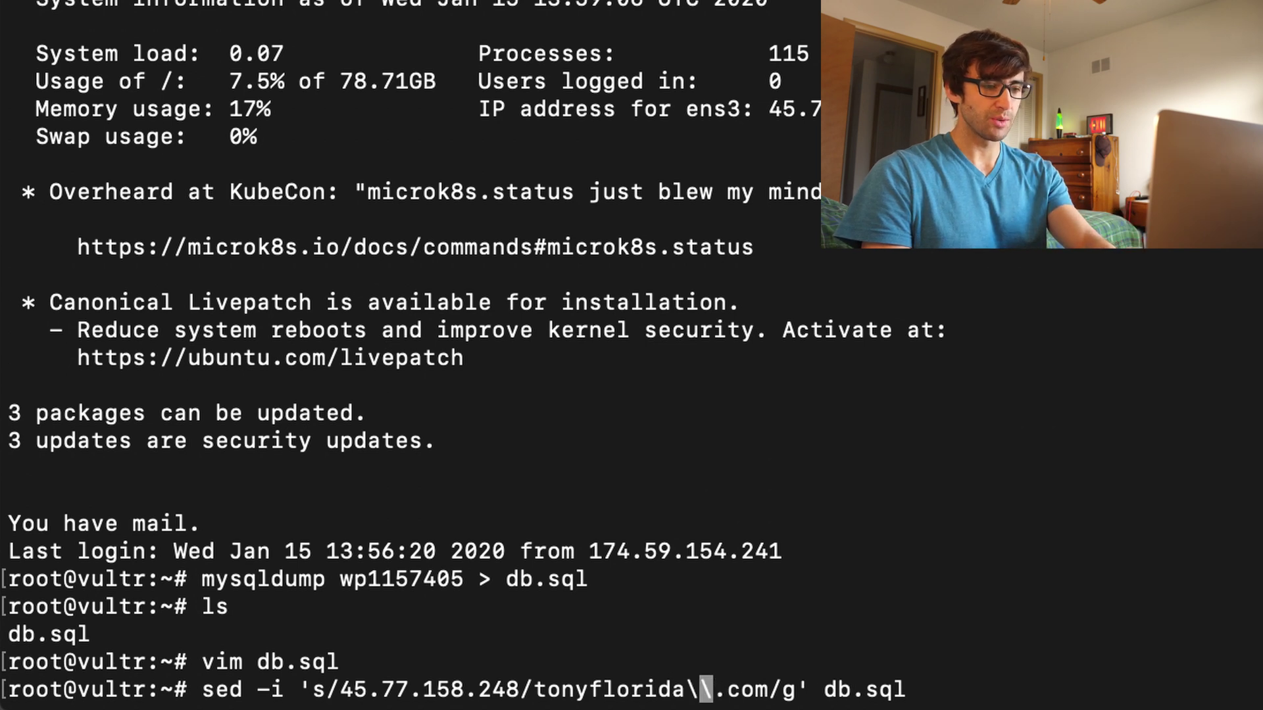
key(BackSpace)
- Escape all three dots of the IP address in the sed pattern so it reads 45\.77\.158\.248
key(Left)
key(Left)
key(Left)
key(Left)
key(Left)
key(Left)
key(Left)
key(Left)
key(Left)
key(Left)
key(Left)
key(Left)
key(Left)
key(Left)
key(Left)
key(Left)
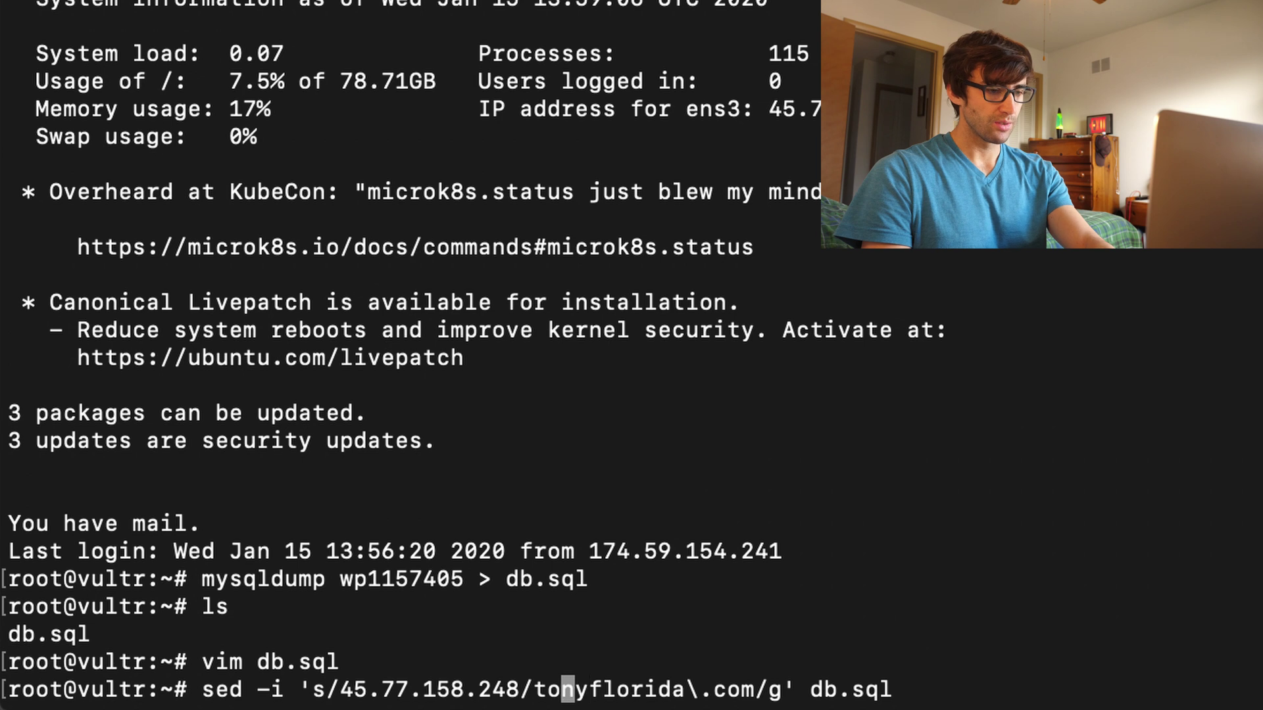
text(\)
key(Left)
key(Left)
key(Left)
key(Left)
key(Left)
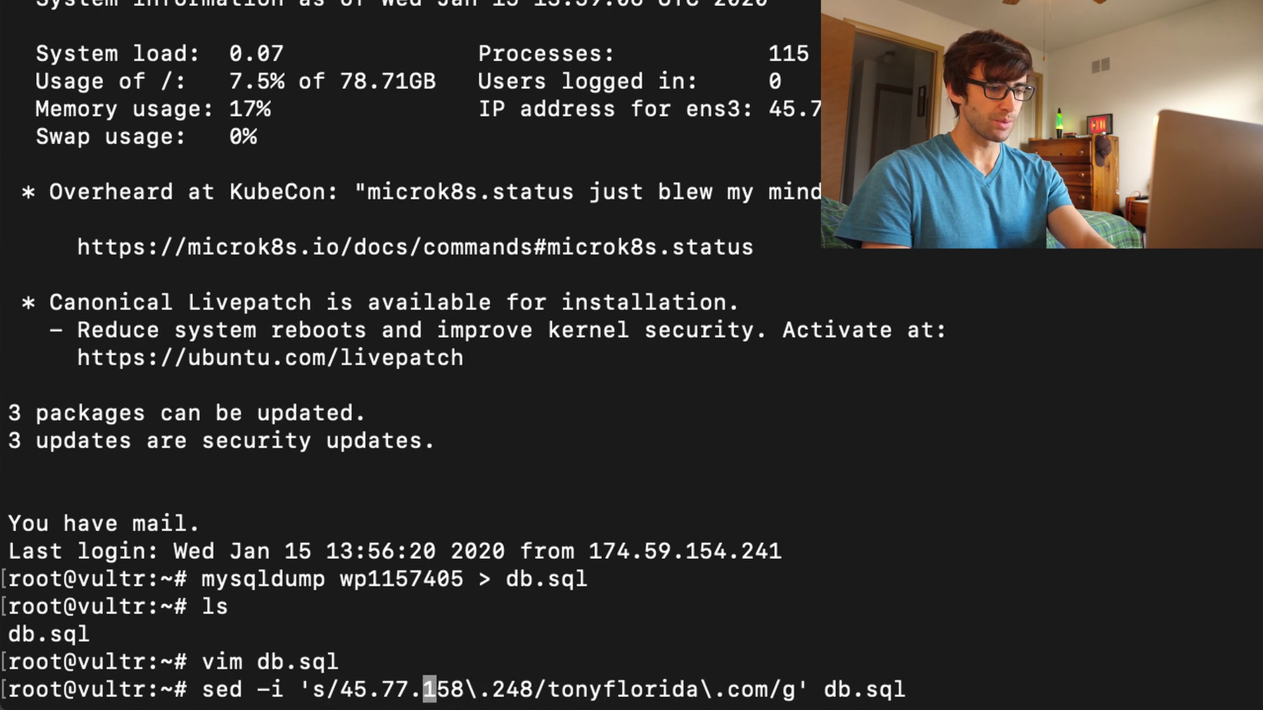
text(\)
key(Left)
key(Left)
key(Left)
key(Left)
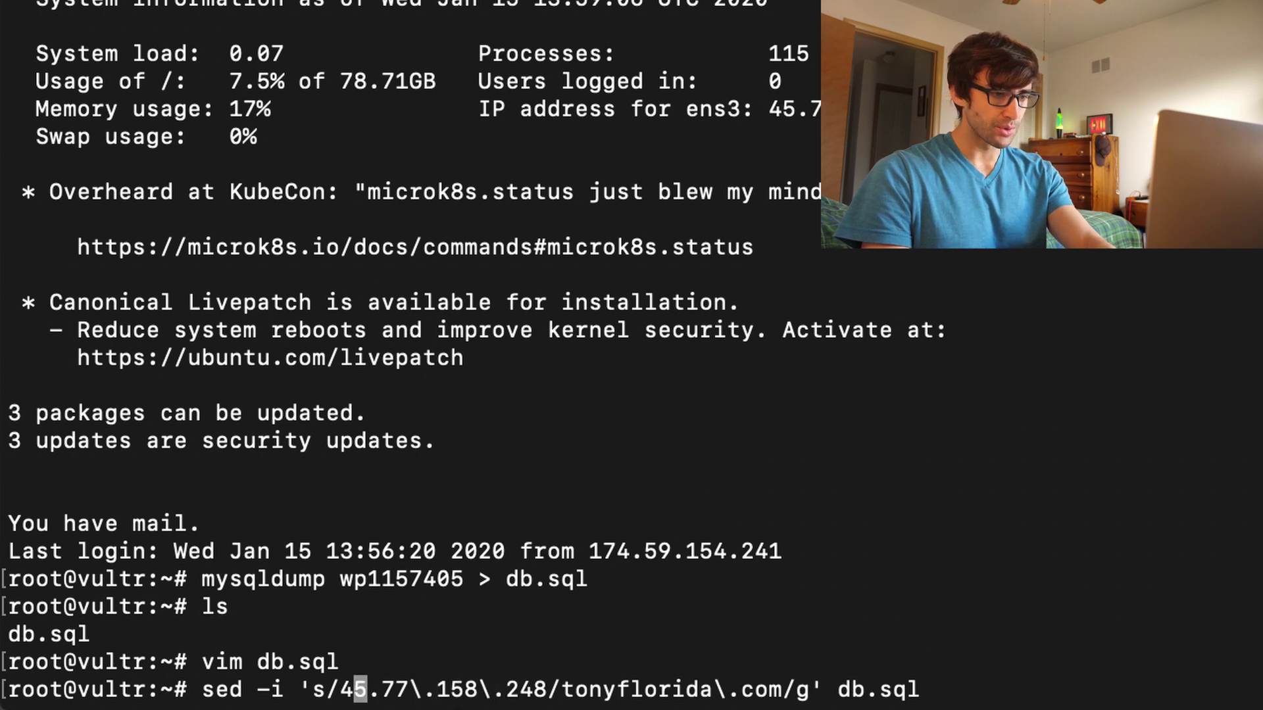
text(\)
- Review the pattern, replacement and global flag of the sed command, and run it on db.sql
key(Right)
key(Right)
key(Right)
key(Right)
key(Right)
key(Right)
key(Right)
key(Right)
key(Right)
key(Right)
key(Right)
key(Right)
key(Right)
key(Right)
key(Right)
key(Right)
key(Right)
key(Right)
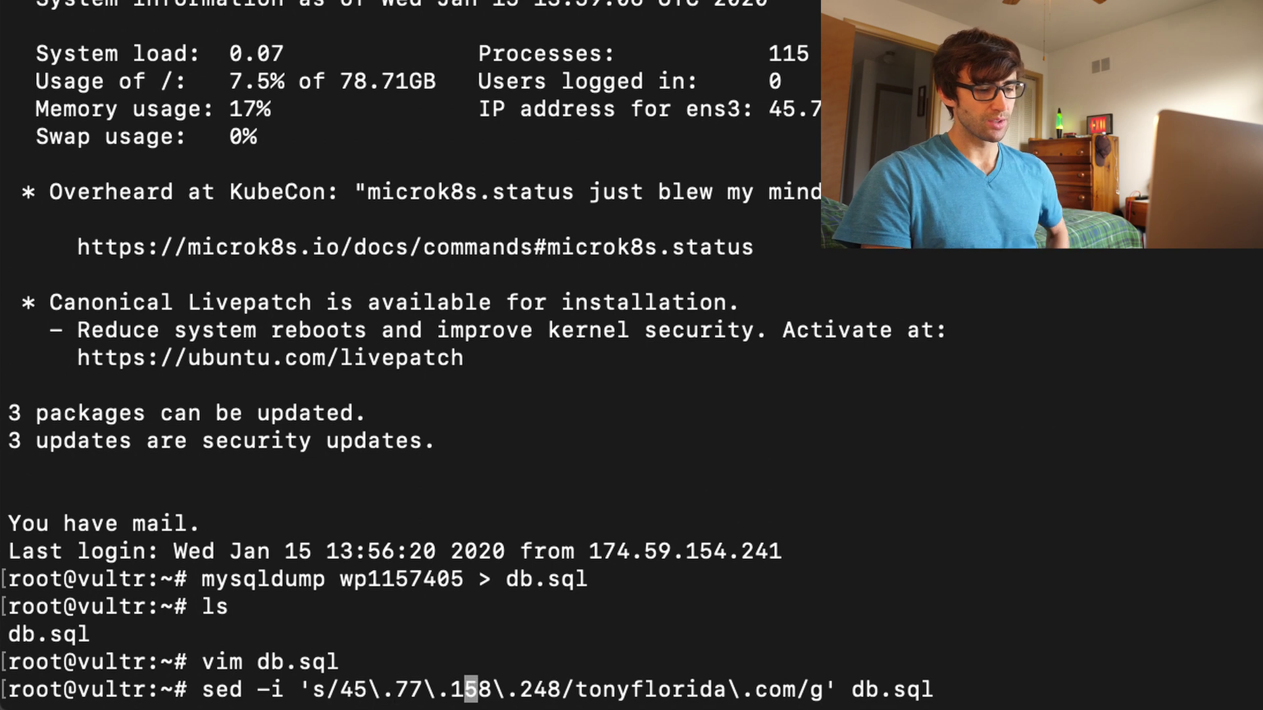
key(Right)
key(Right)
key(Right)
key(Right)
key(Right)
key(Right)
key(Right)
key(Right)
key(Right)
key(Right)
key(Right)
key(Right)
key(Right)
key(Right)
key(Right)
key(Right)
key(Right)
key(Right)
key(Right)
key(Right)
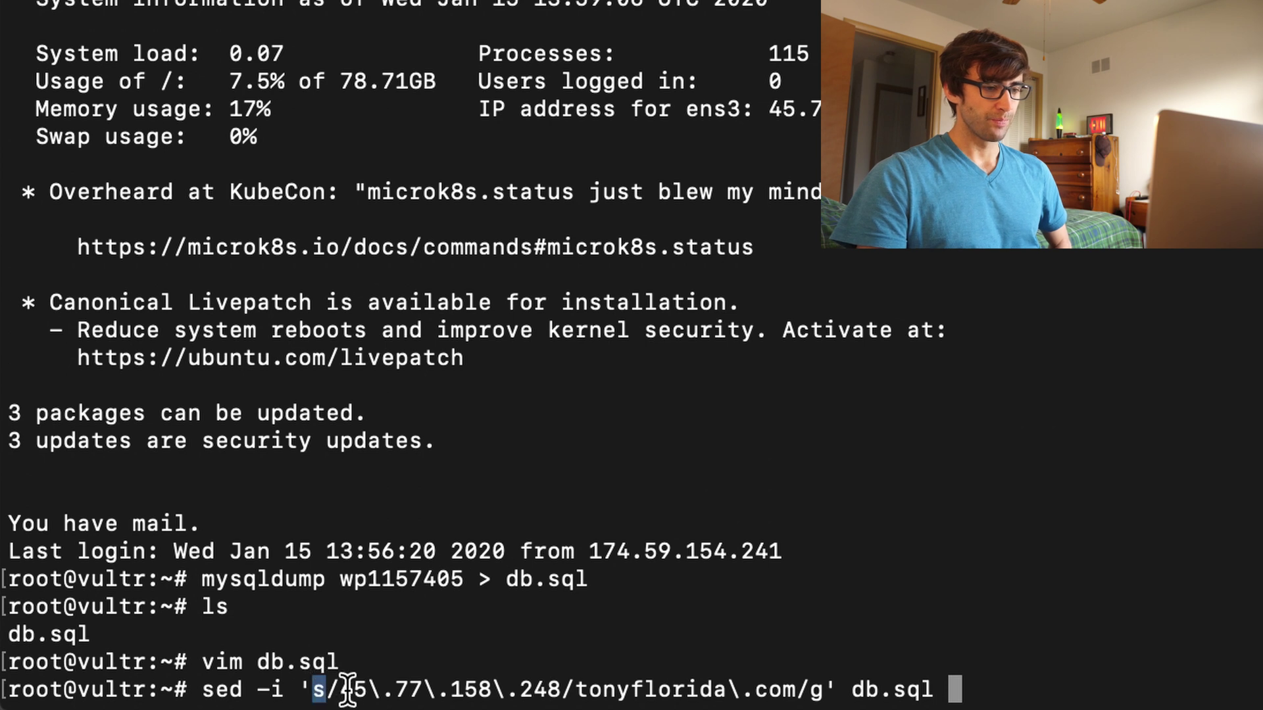
drag(341, 687, 786, 679)
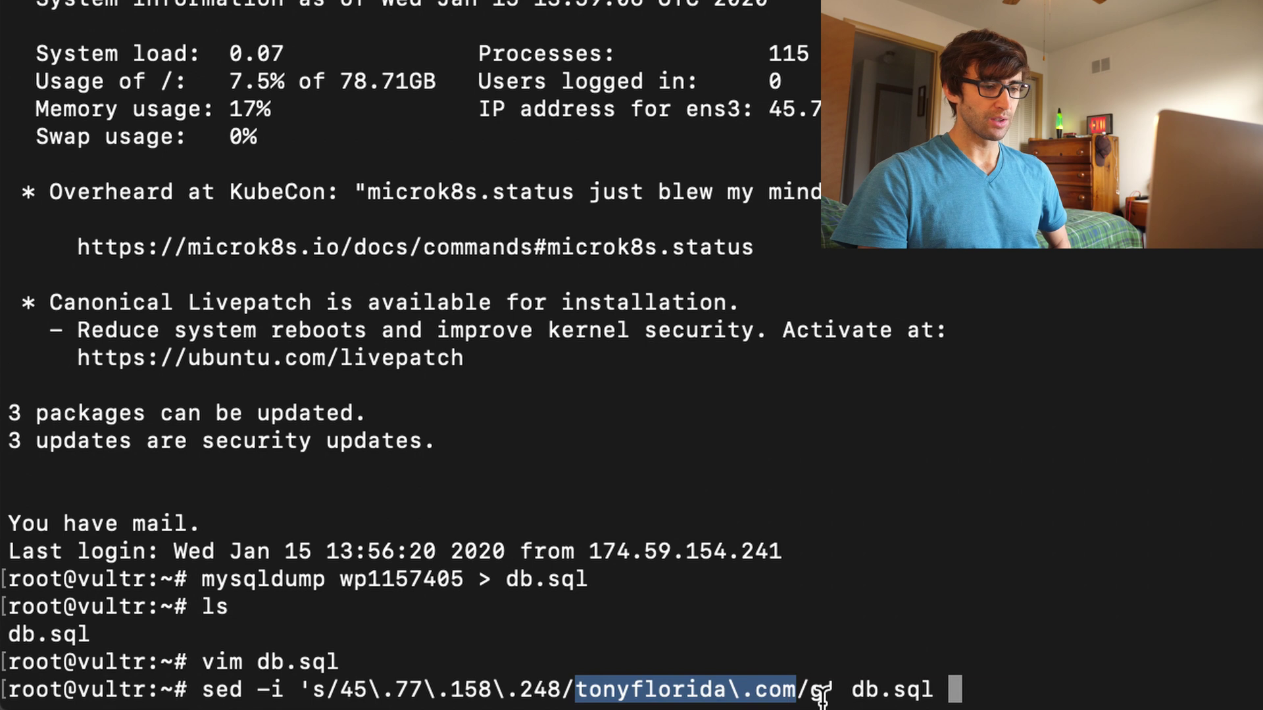
double_click(816, 689)
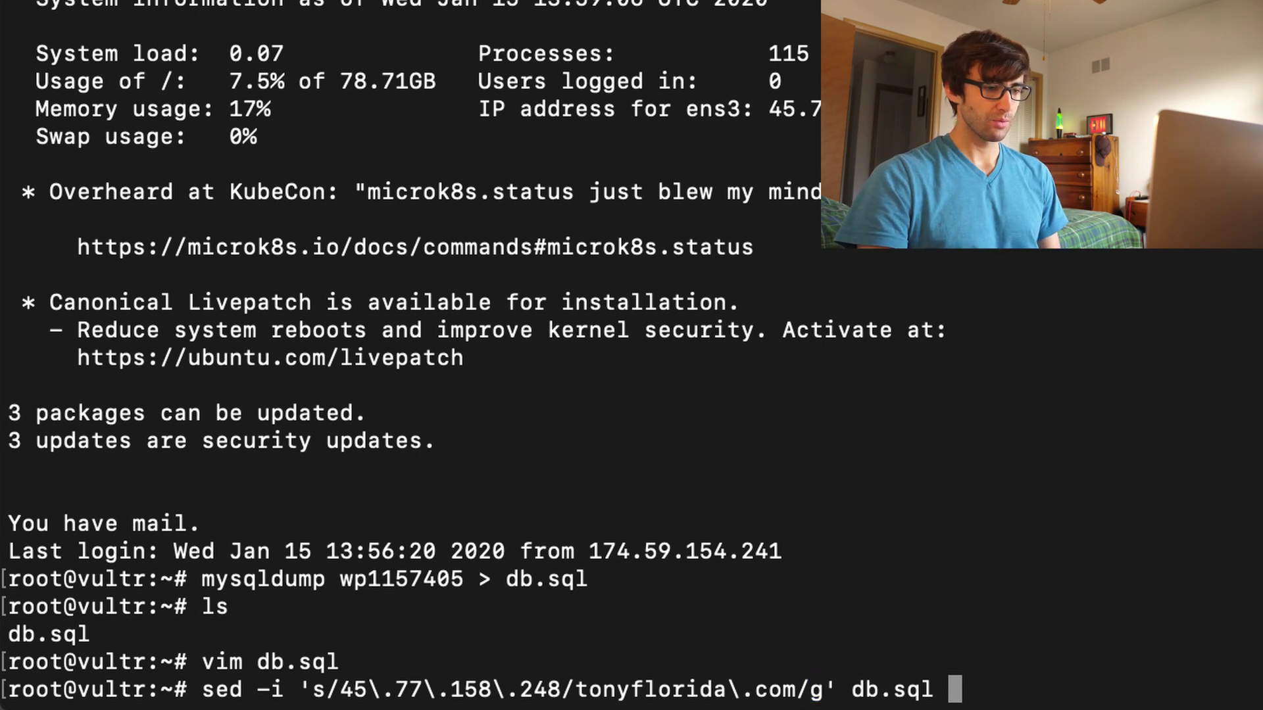
key(Return)
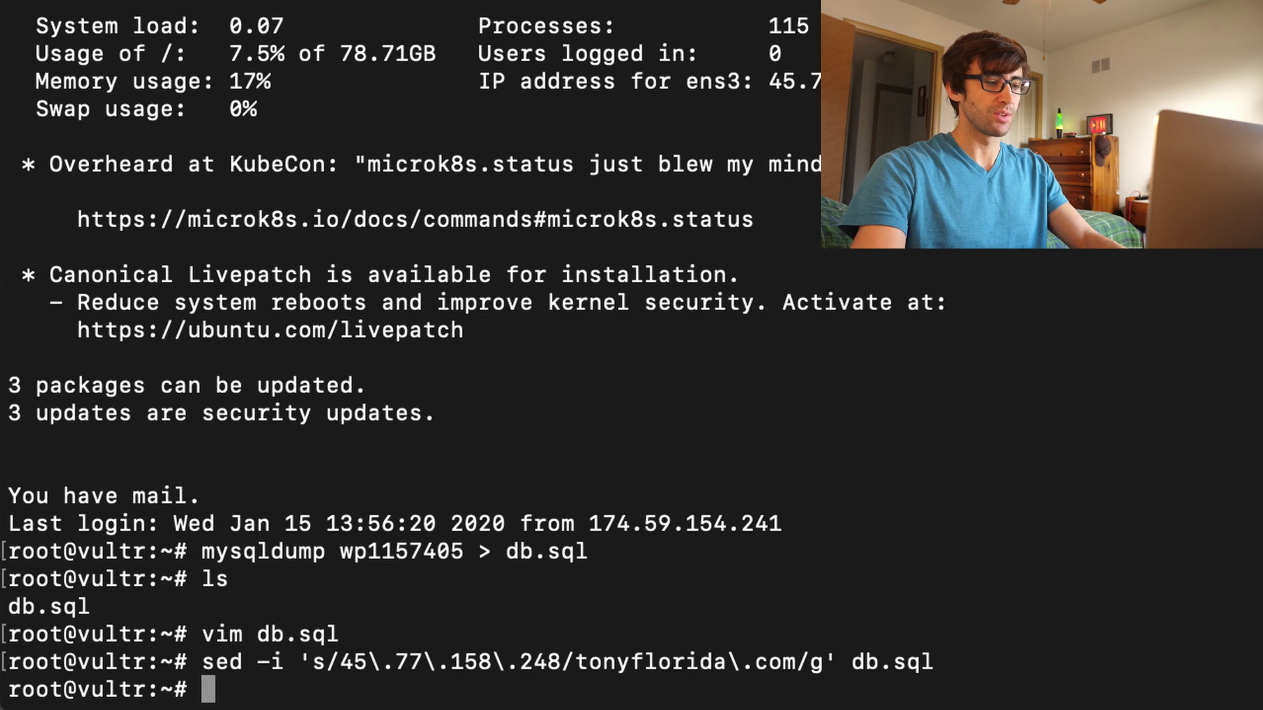
- Open the edited db.sql dump in Vim
text(vim db.sql)
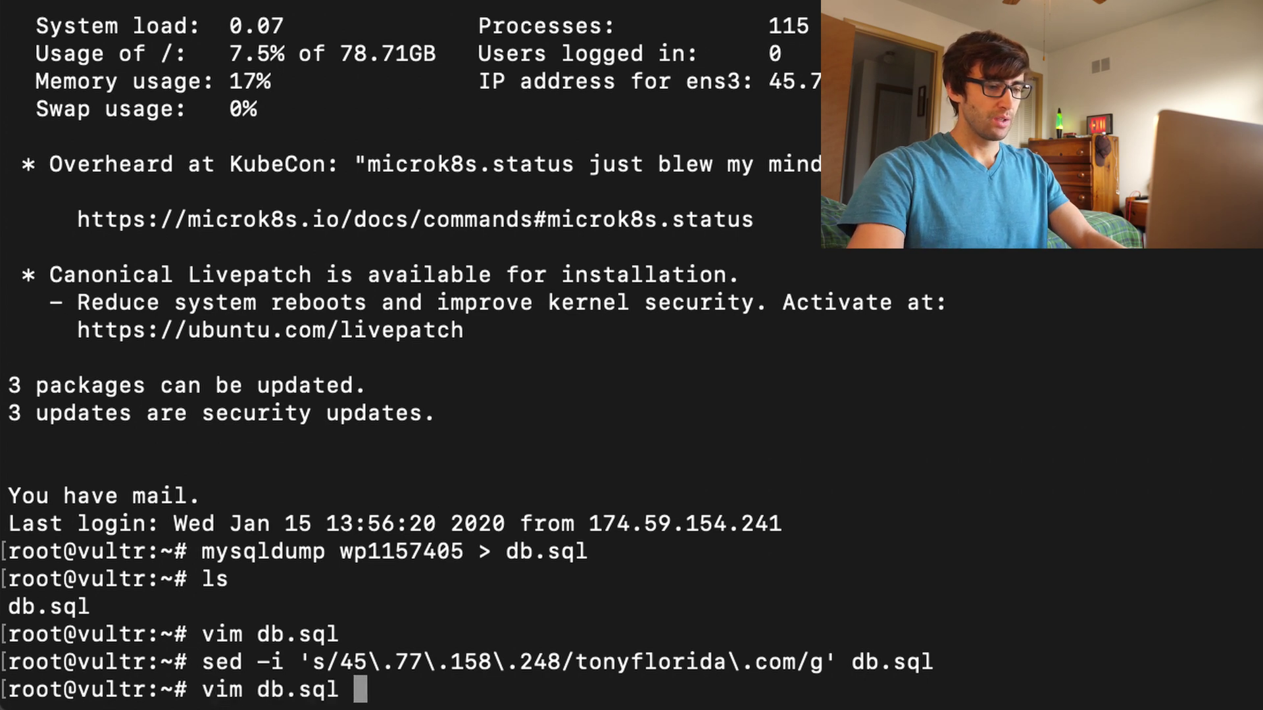
key(Return)
key(Up)
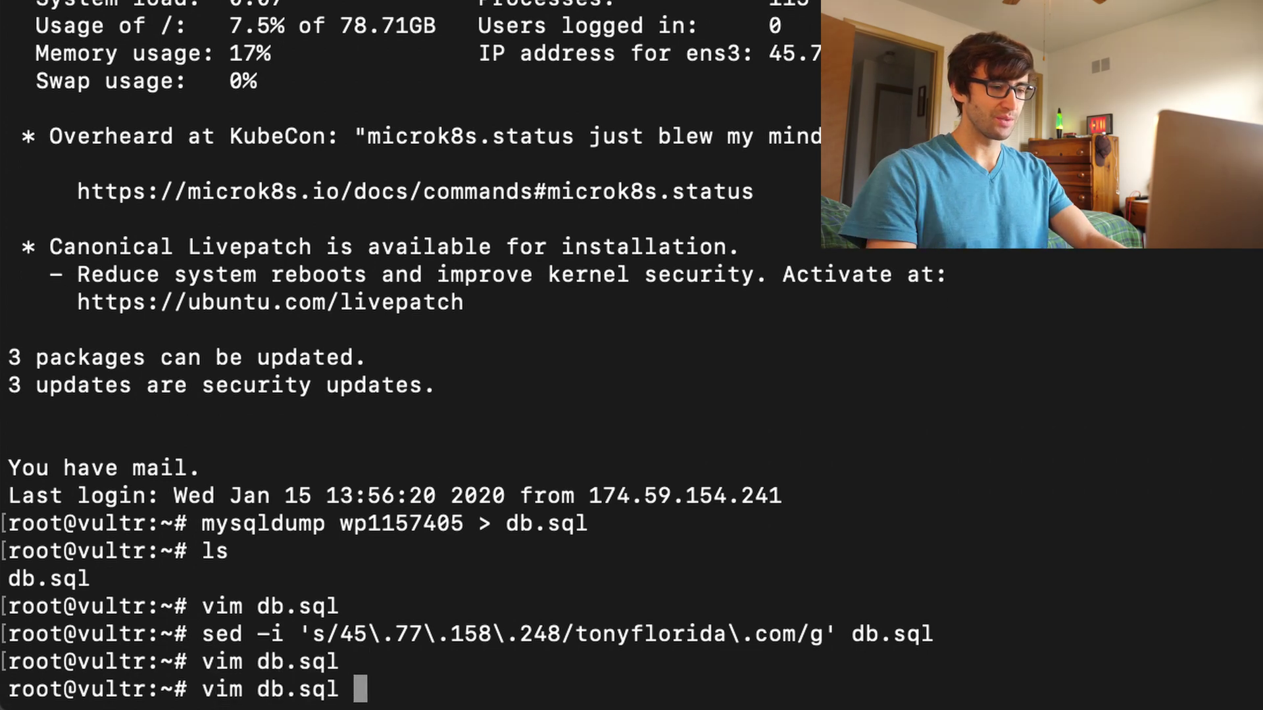
key(Return)
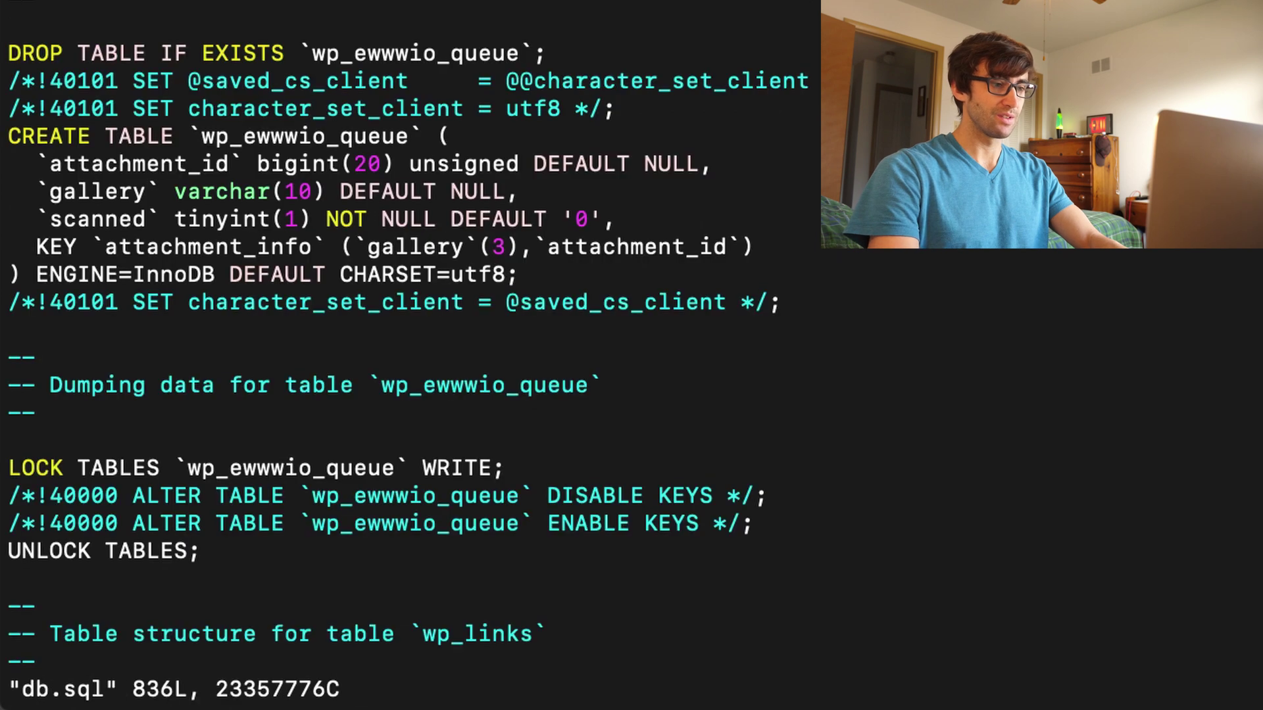
- Search db.sql for the pattern 45\.77 to check for leftover IP addresses
text(:)
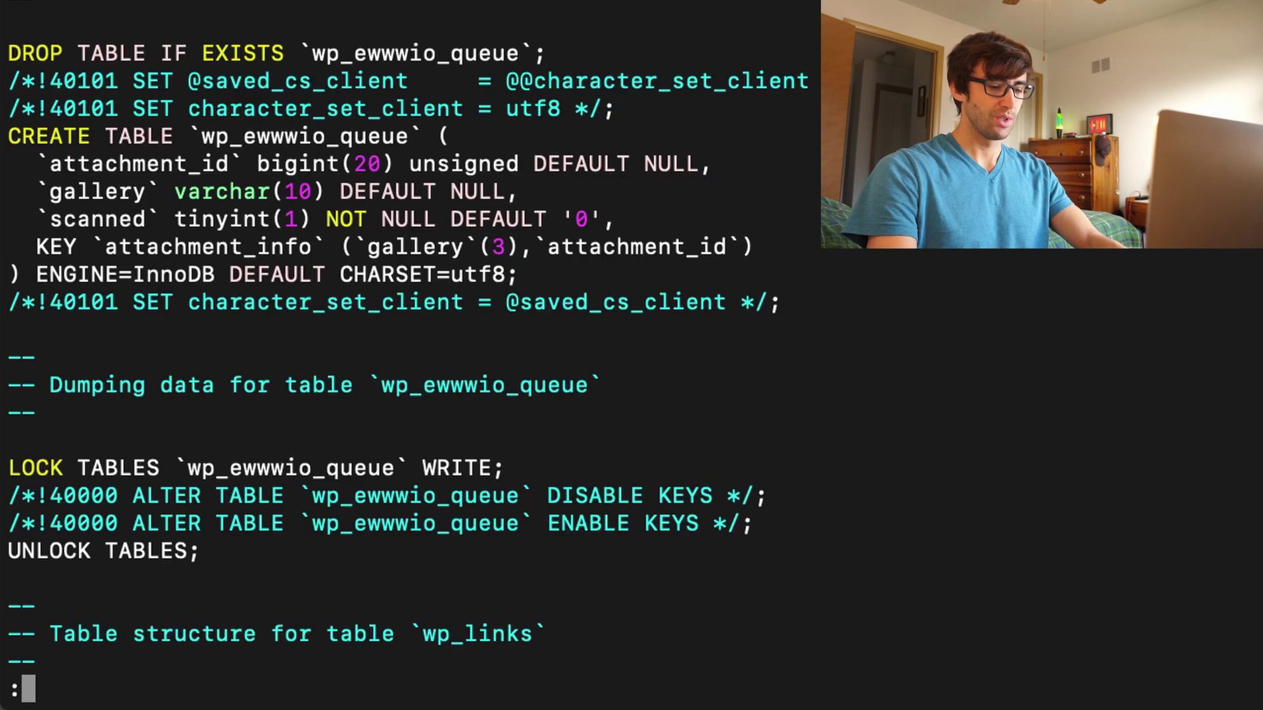
key(BackSpace)
text(/4)
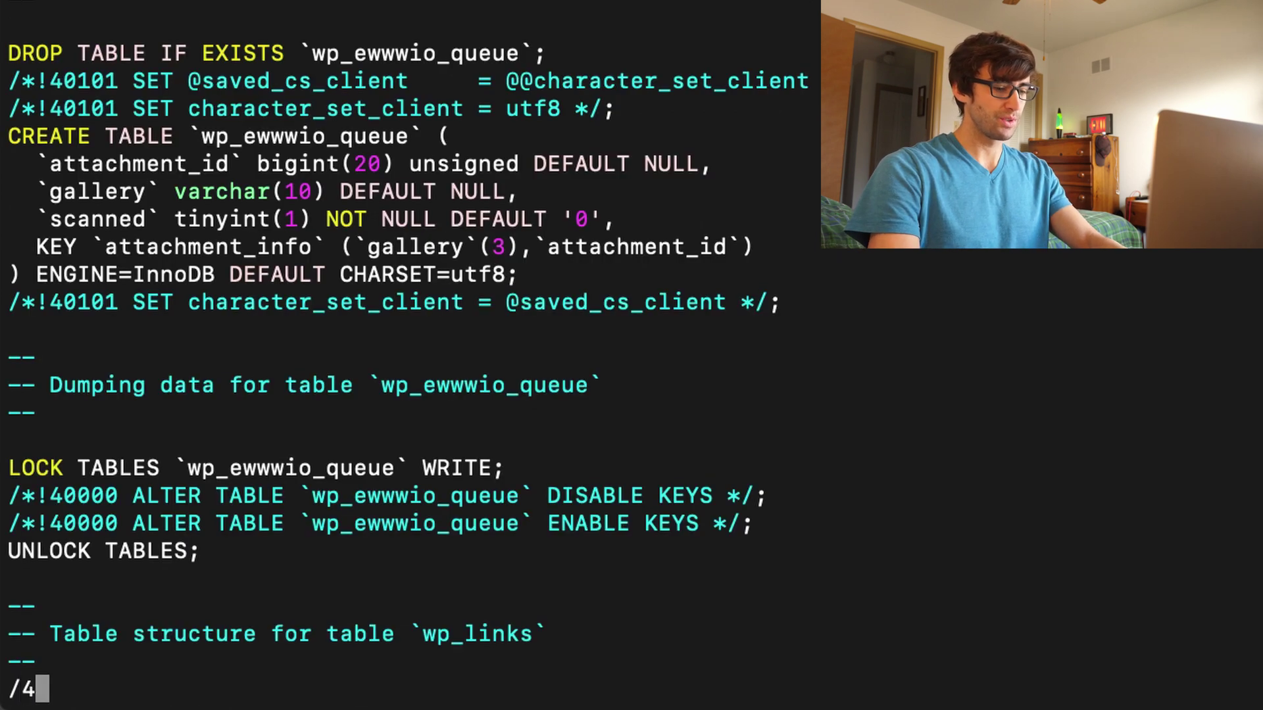
text(5)
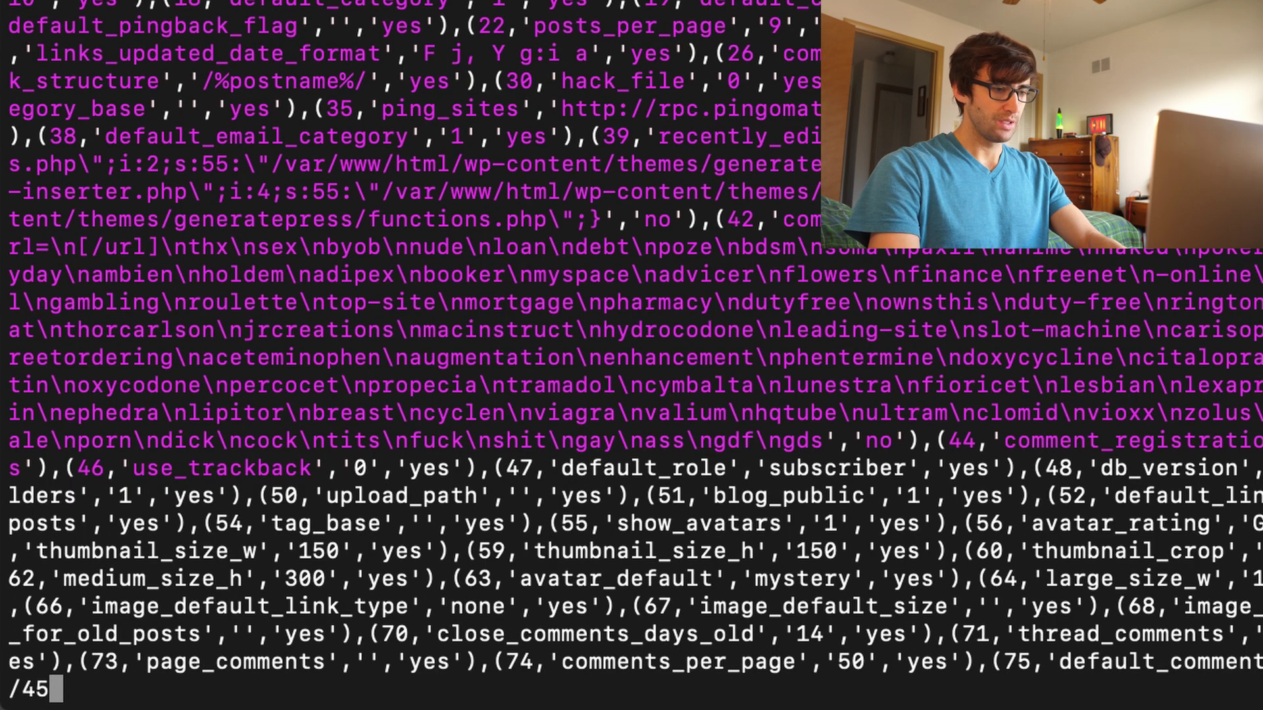
text(\.)
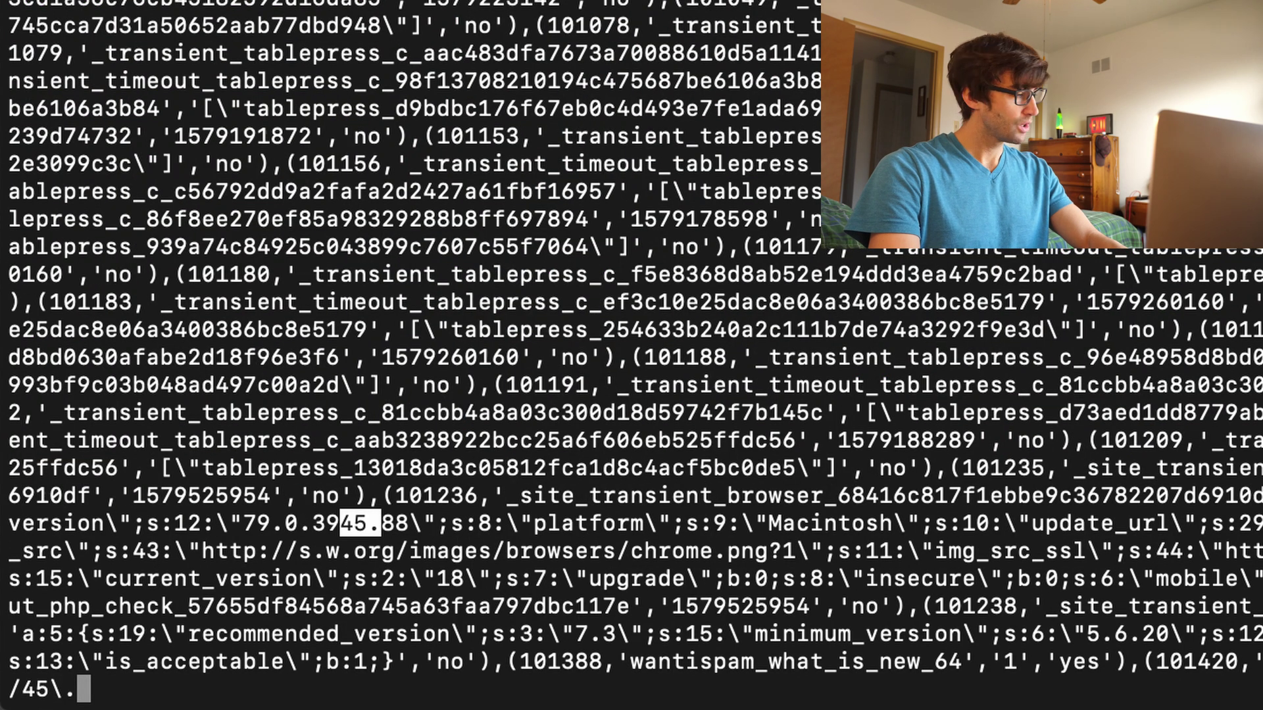
text(7)
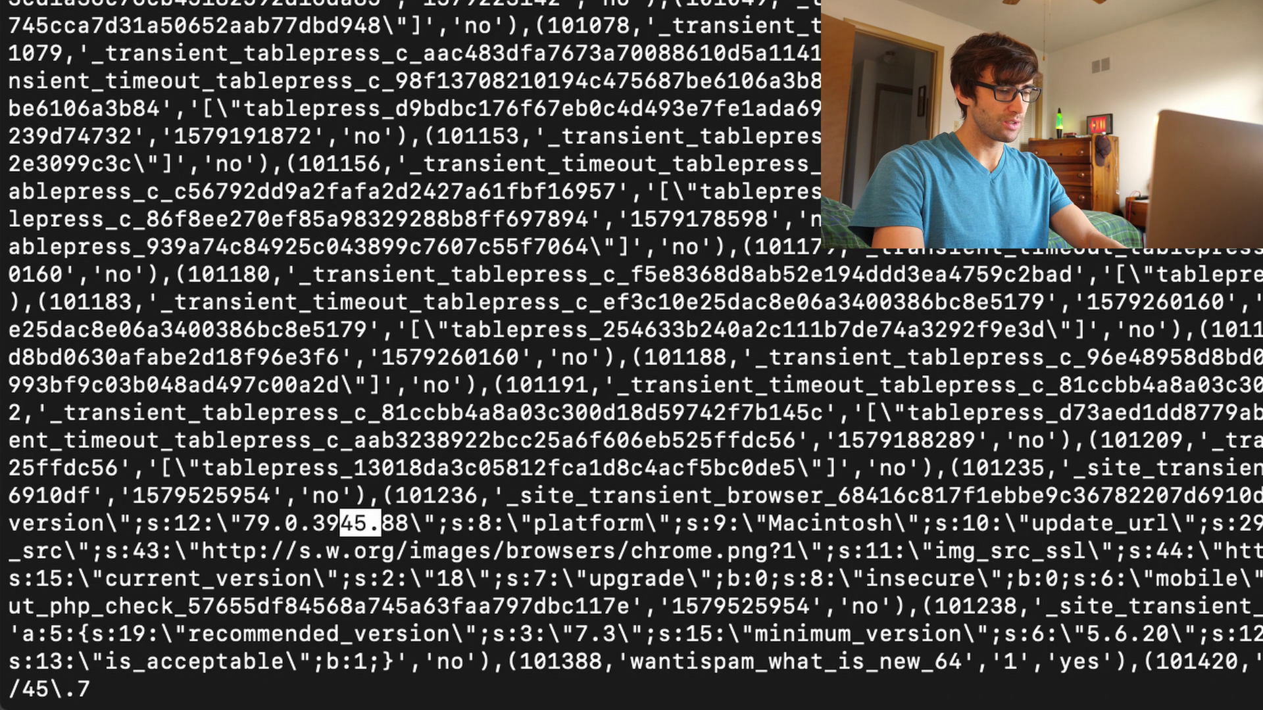
text(7)
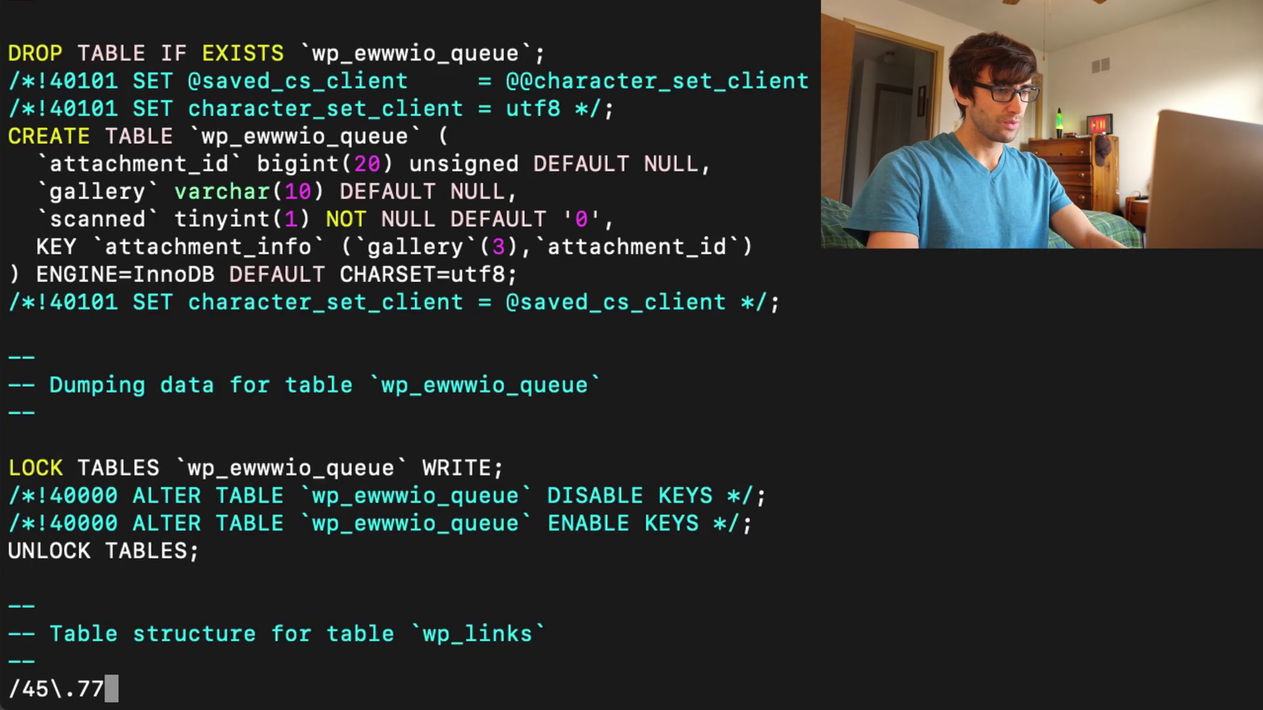
key(Return)
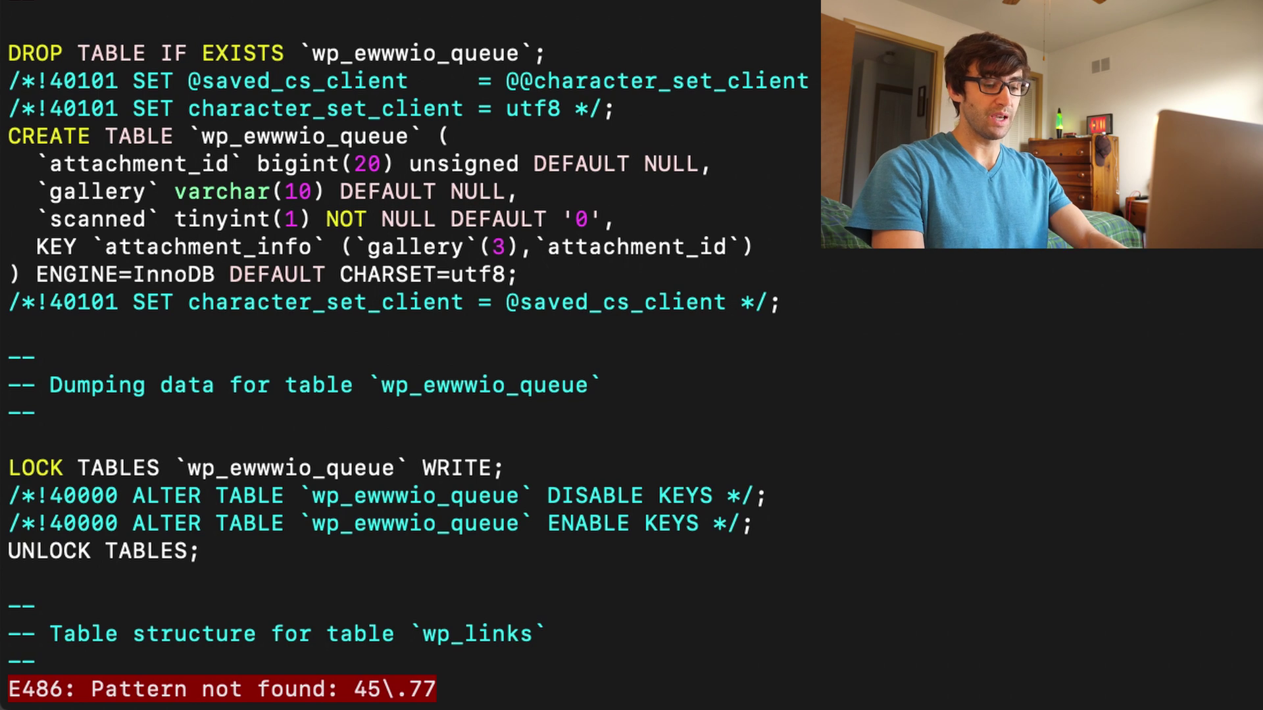
- Search the db.sql dump for tonyflorida.com to check the replacement text
key(slash)
text(tonyflo)
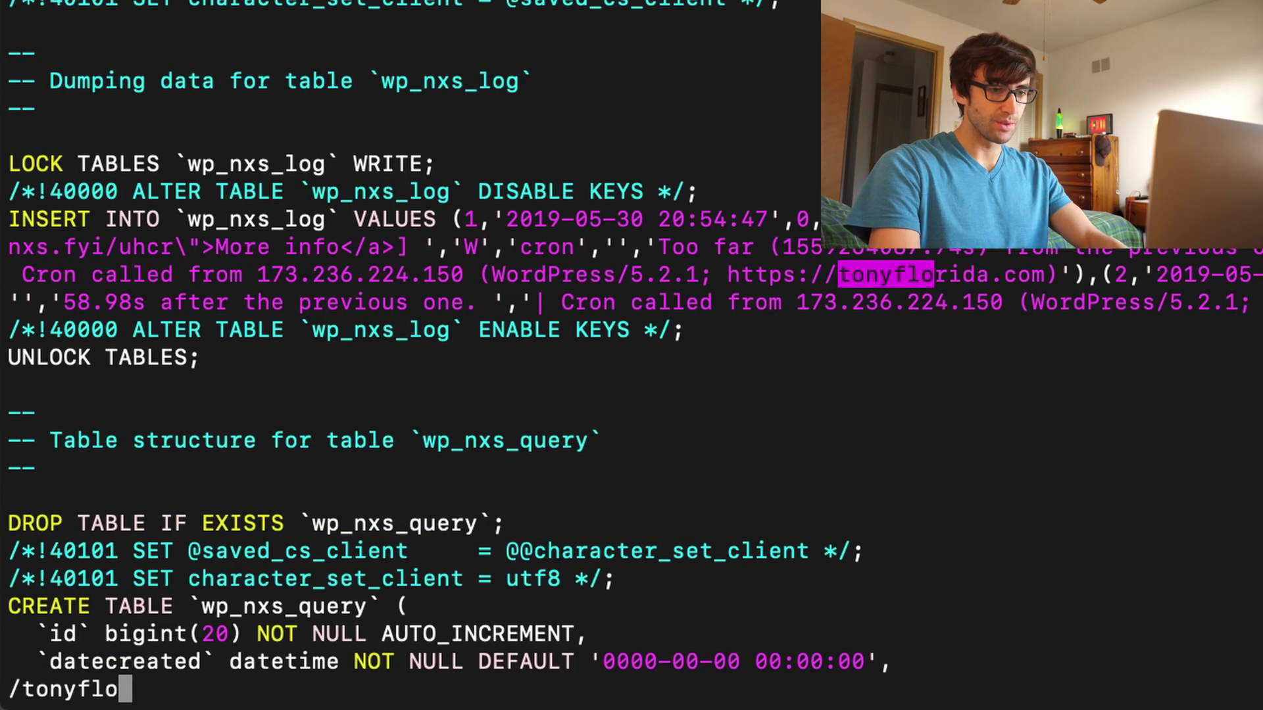
text(rida.com)
key(Return)
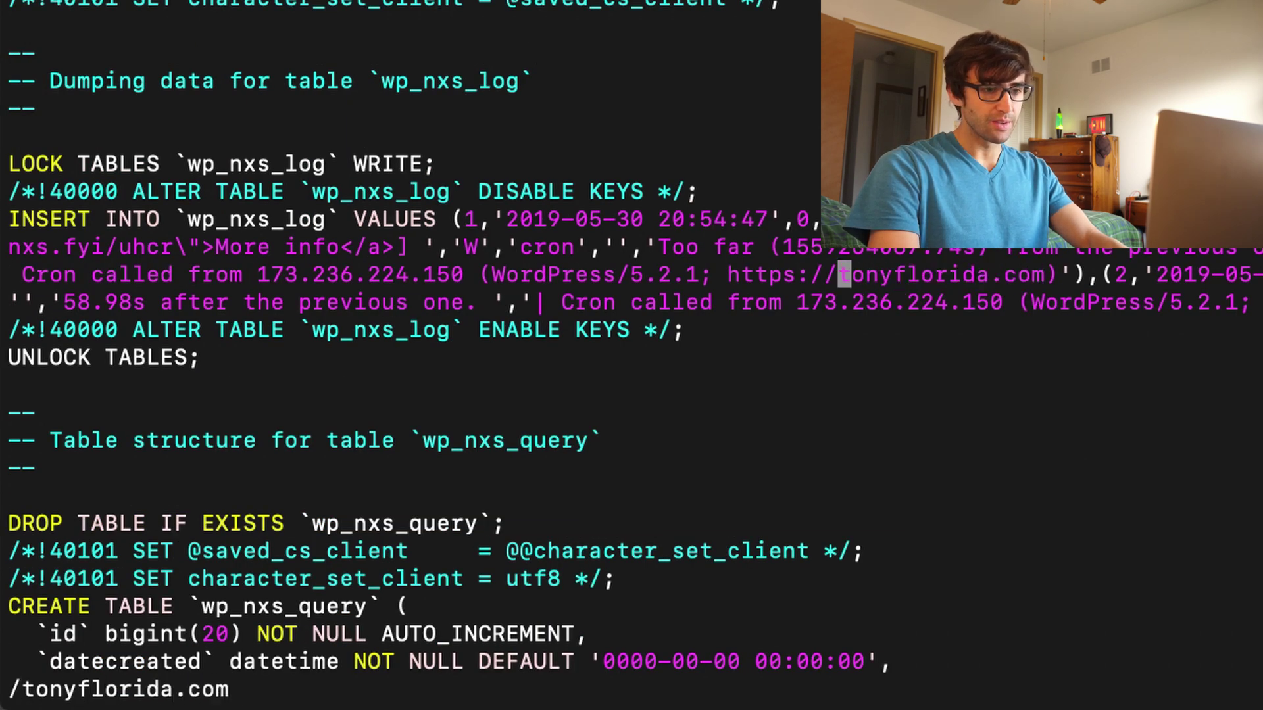
- Quit Vim and import the edited db.sql dump into the wp1157405 MySQL database
text(:q)
key(Return)
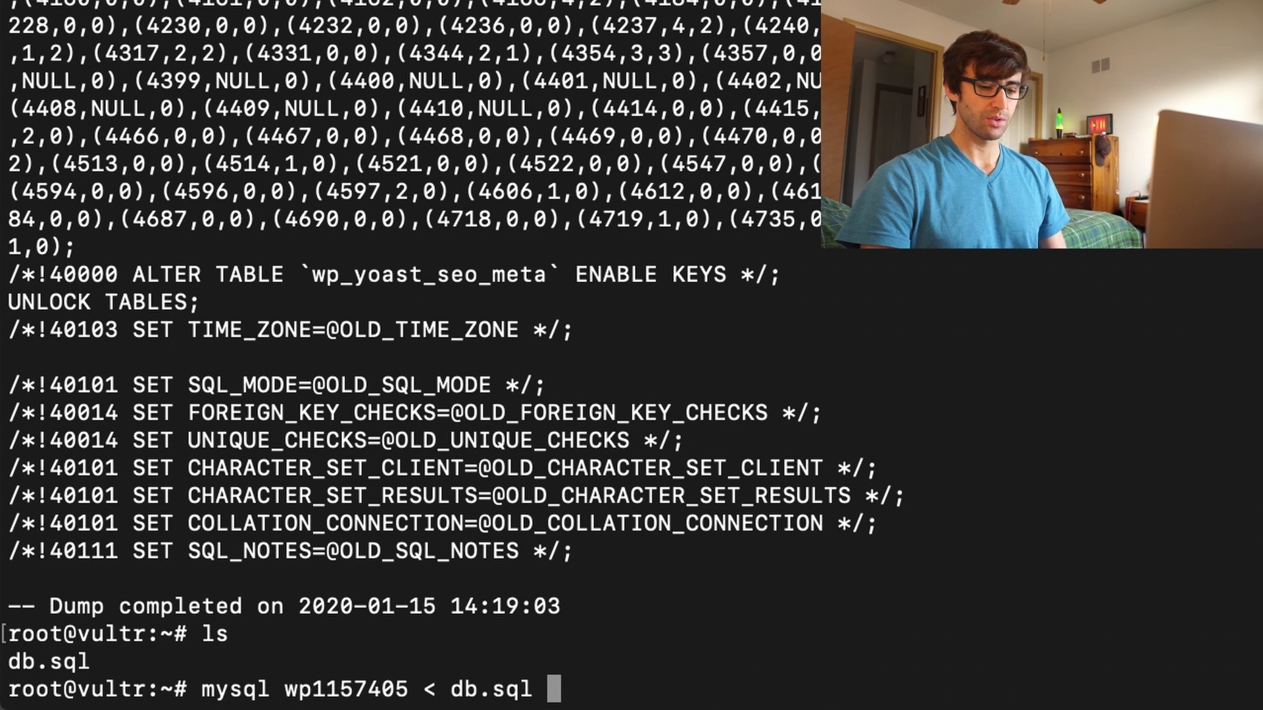
key(Return)
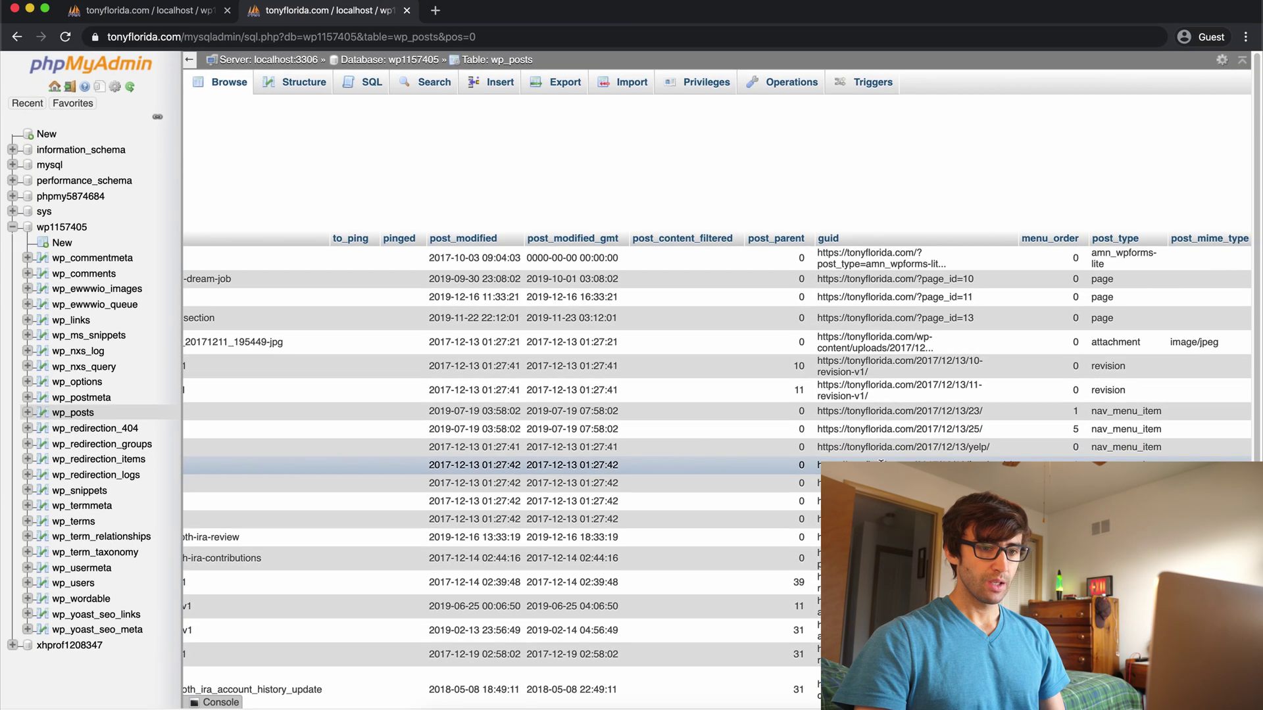
- Switch to phpMyAdmin and examine the domain of the guid URLs throughout the wp_posts table
scroll(592, 465, down, 5)
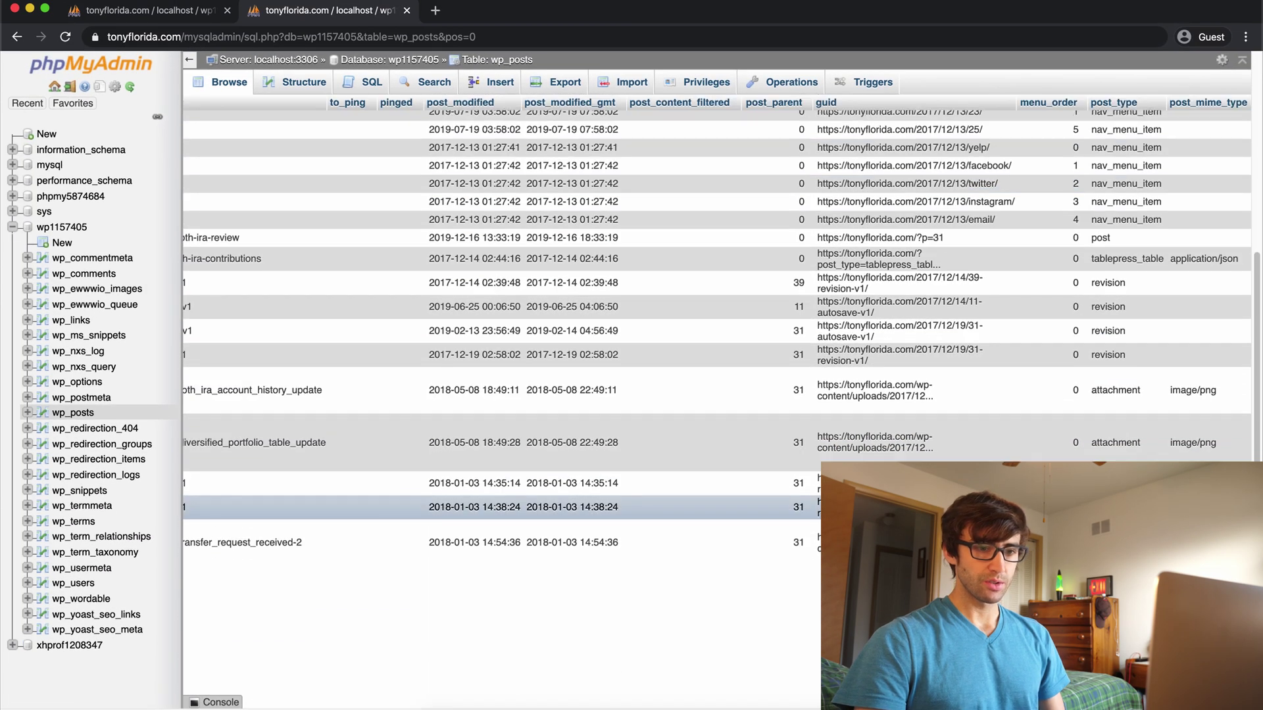
scroll(592, 482, up, 5)
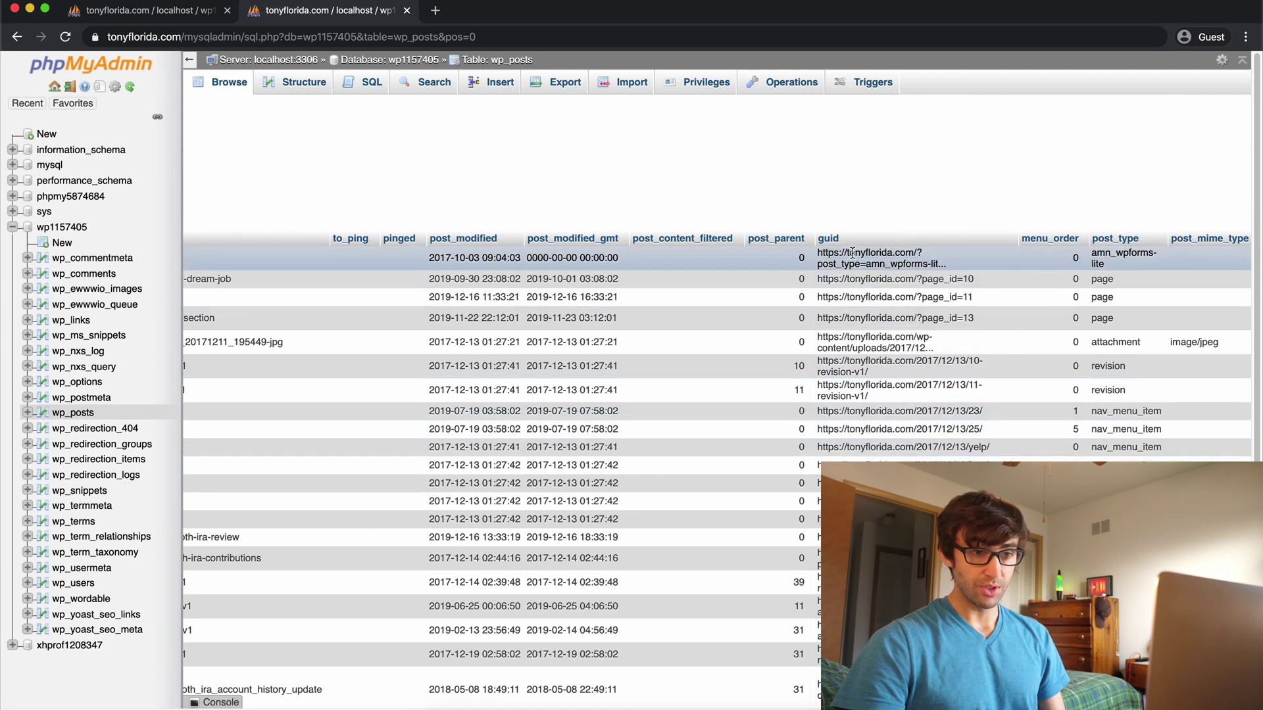
scroll(868, 279, down, 5)
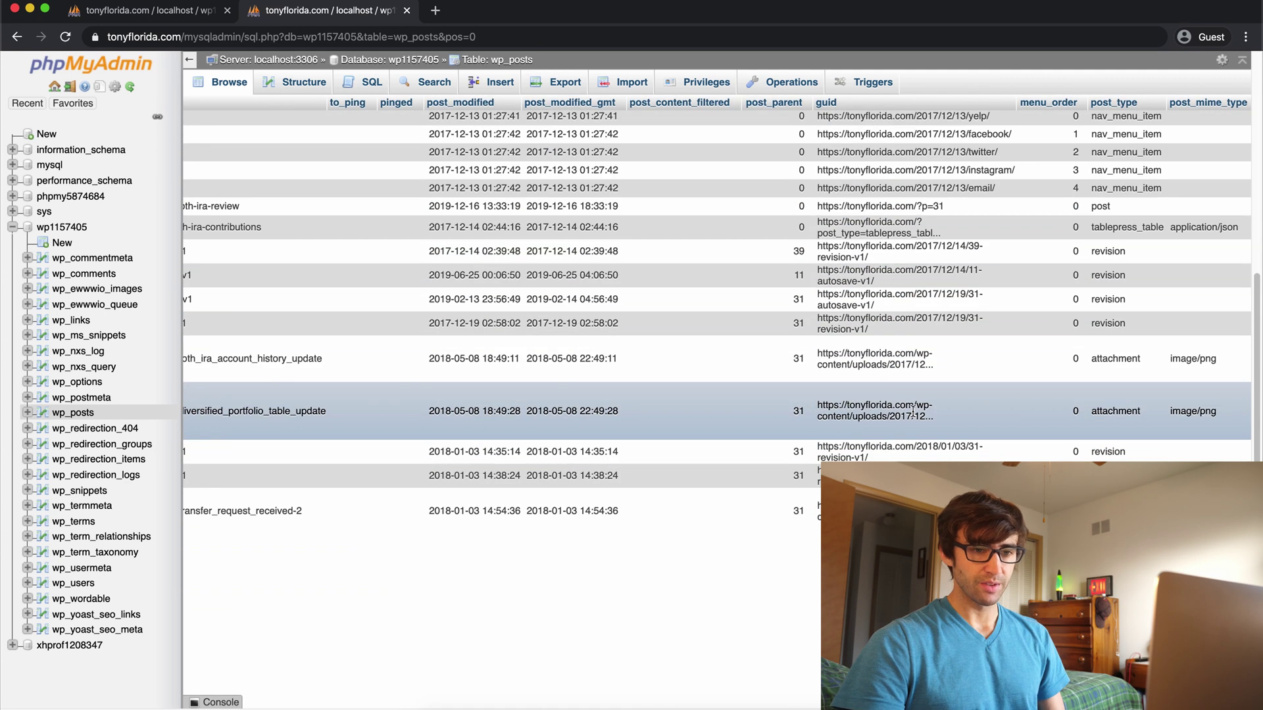
scroll(912, 408, up, 2)
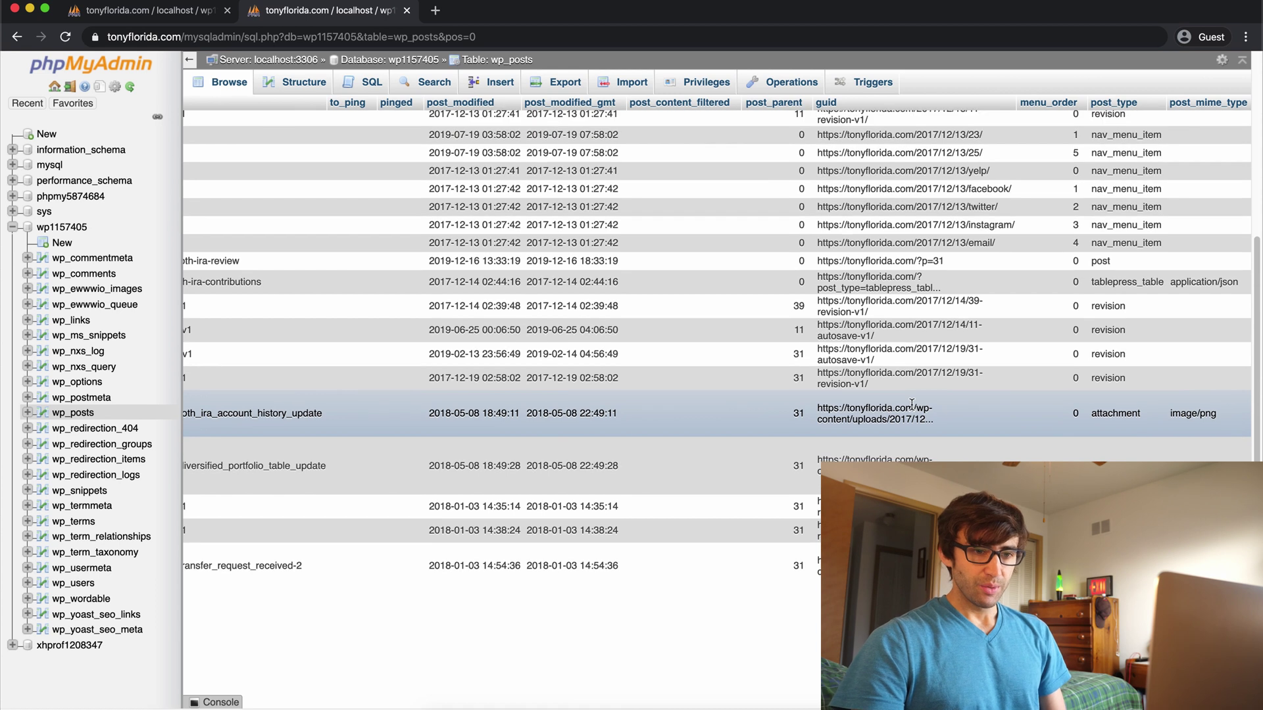
scroll(911, 405, up, 1)
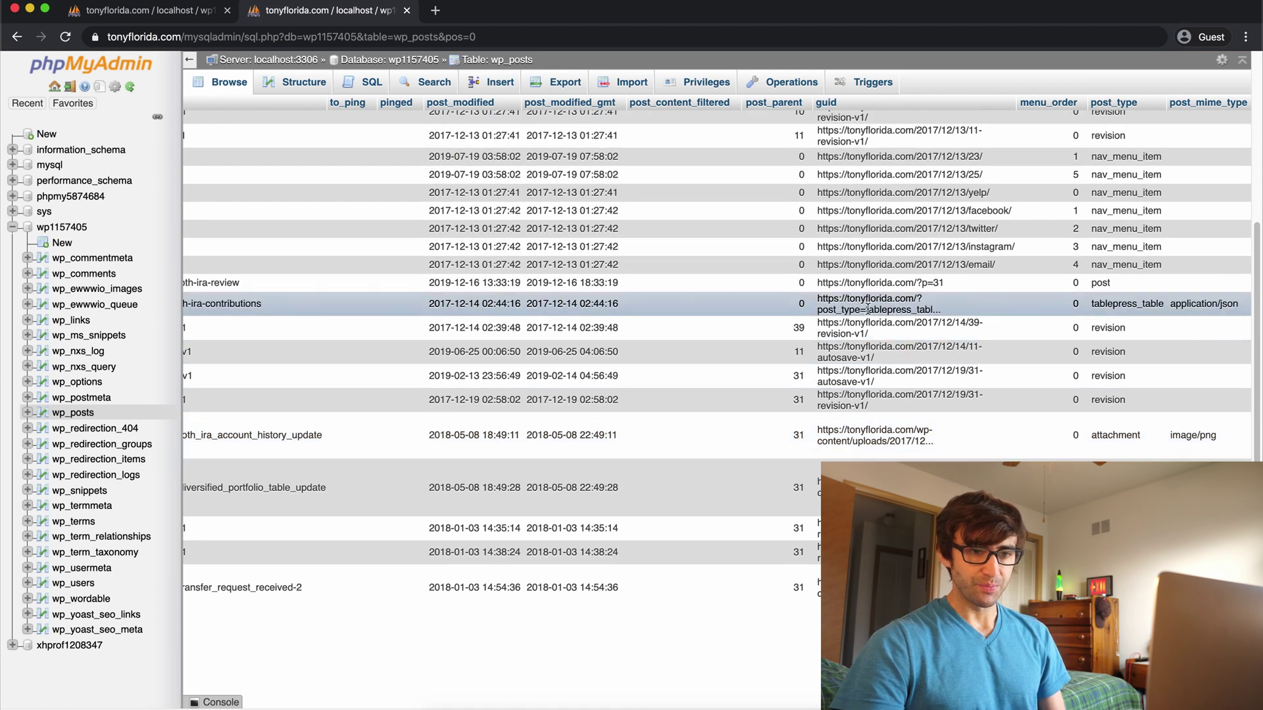
drag(868, 309, 917, 310)
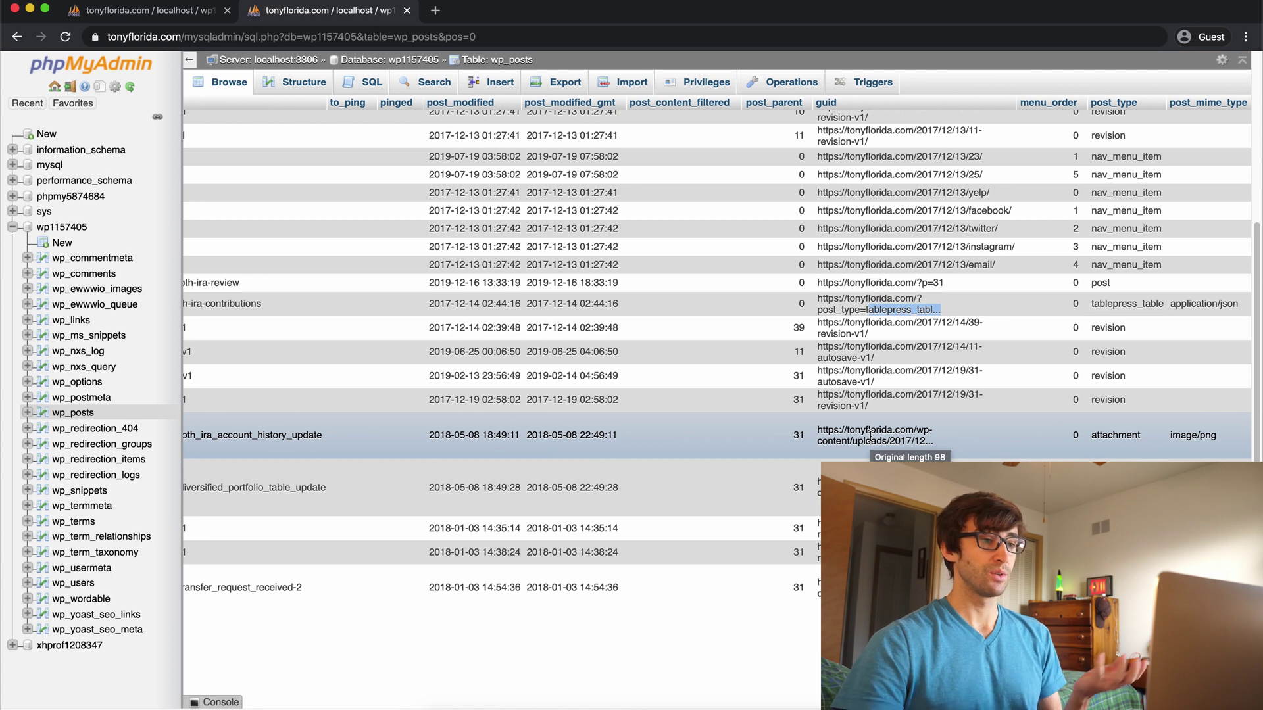
- Search all tables of the wp1157405 database for 45.77.158.248, matching at least one of the words
click(61, 227)
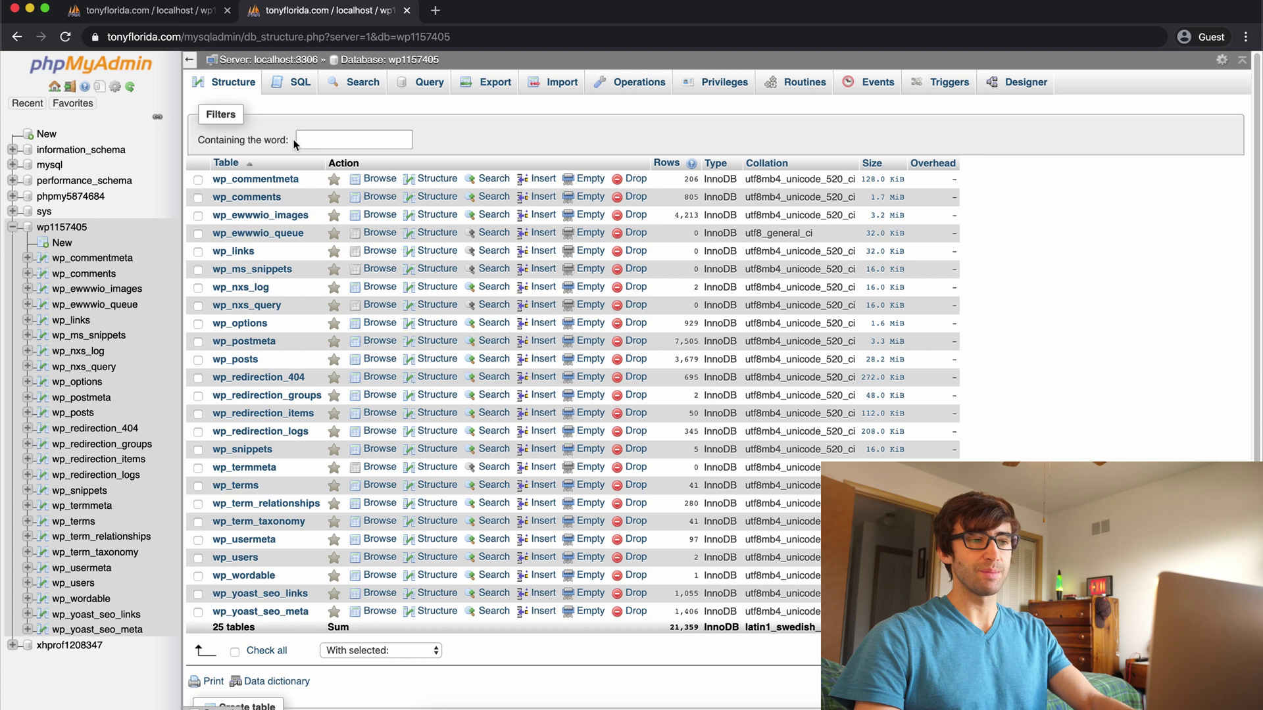
click(369, 91)
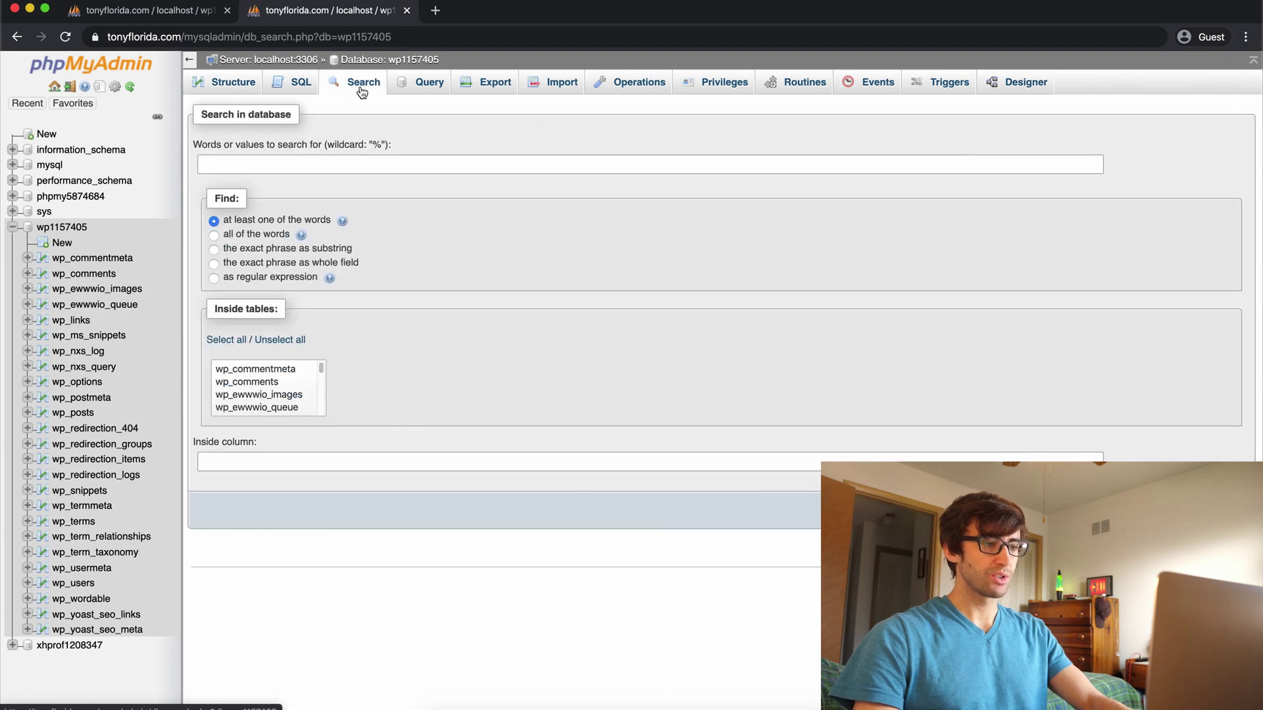
click(352, 166)
text(4)
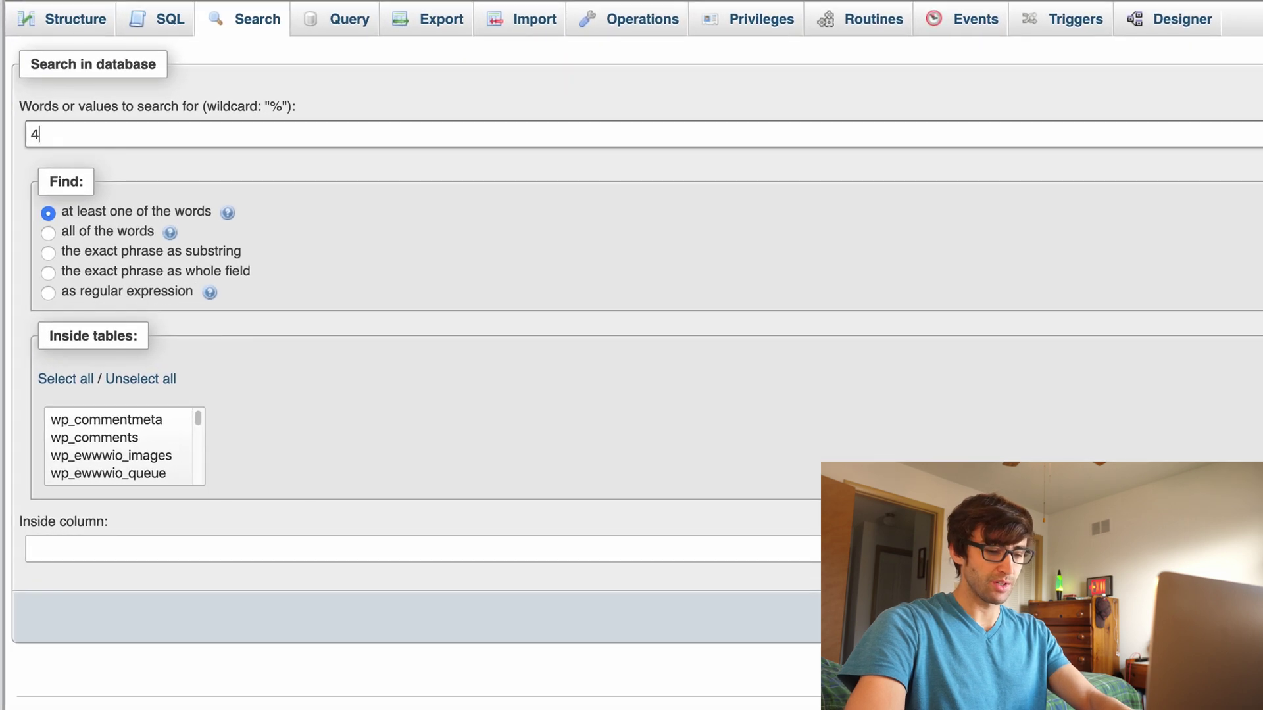
text(5.)
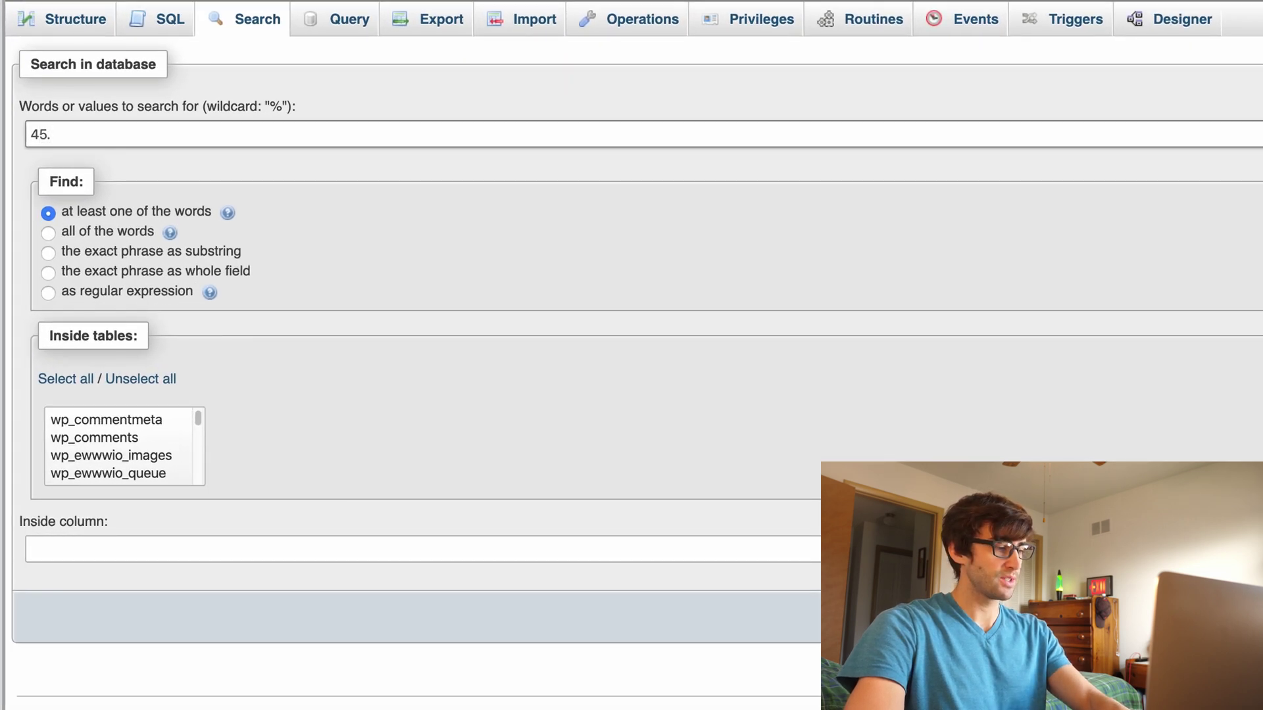
text(77.158)
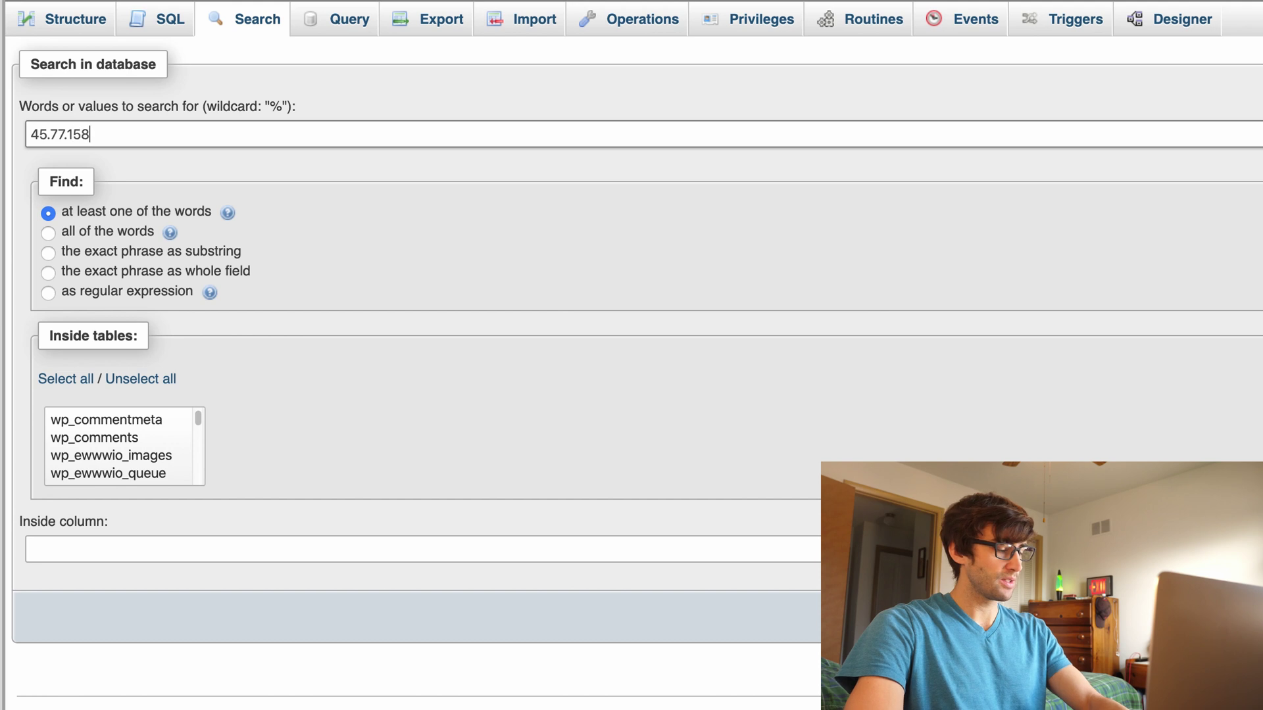
text(.248)
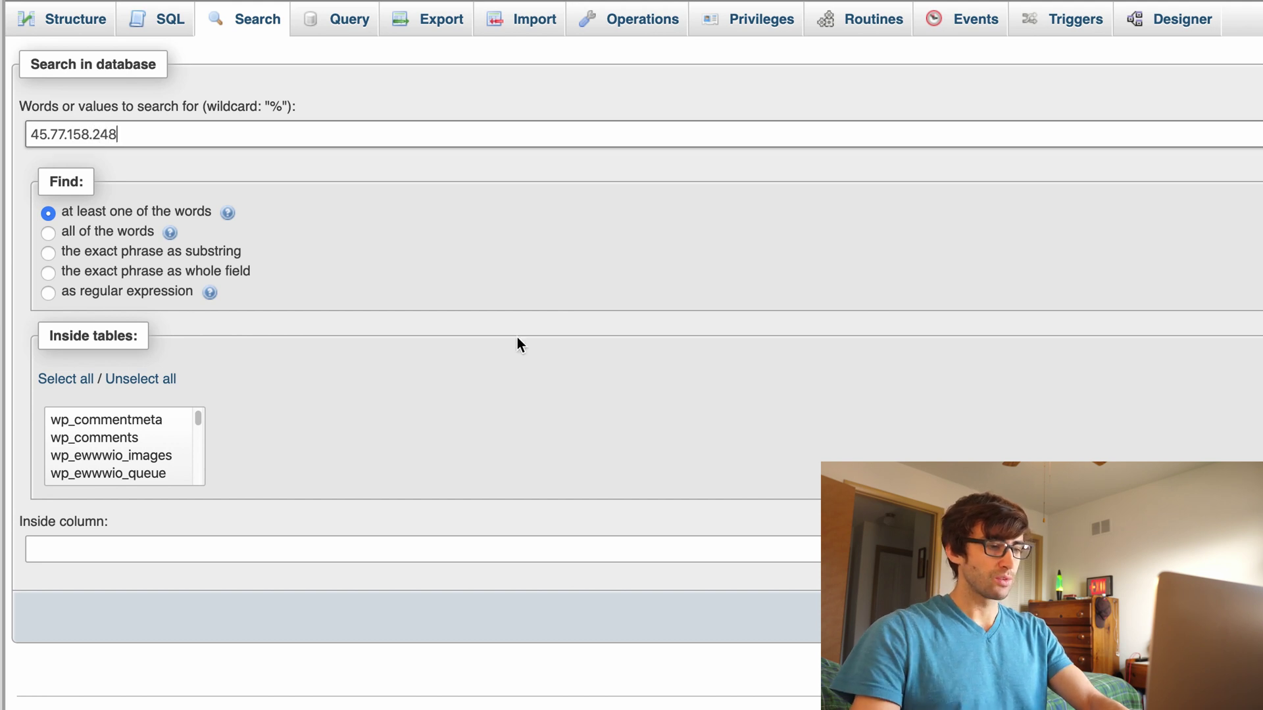
click(64, 379)
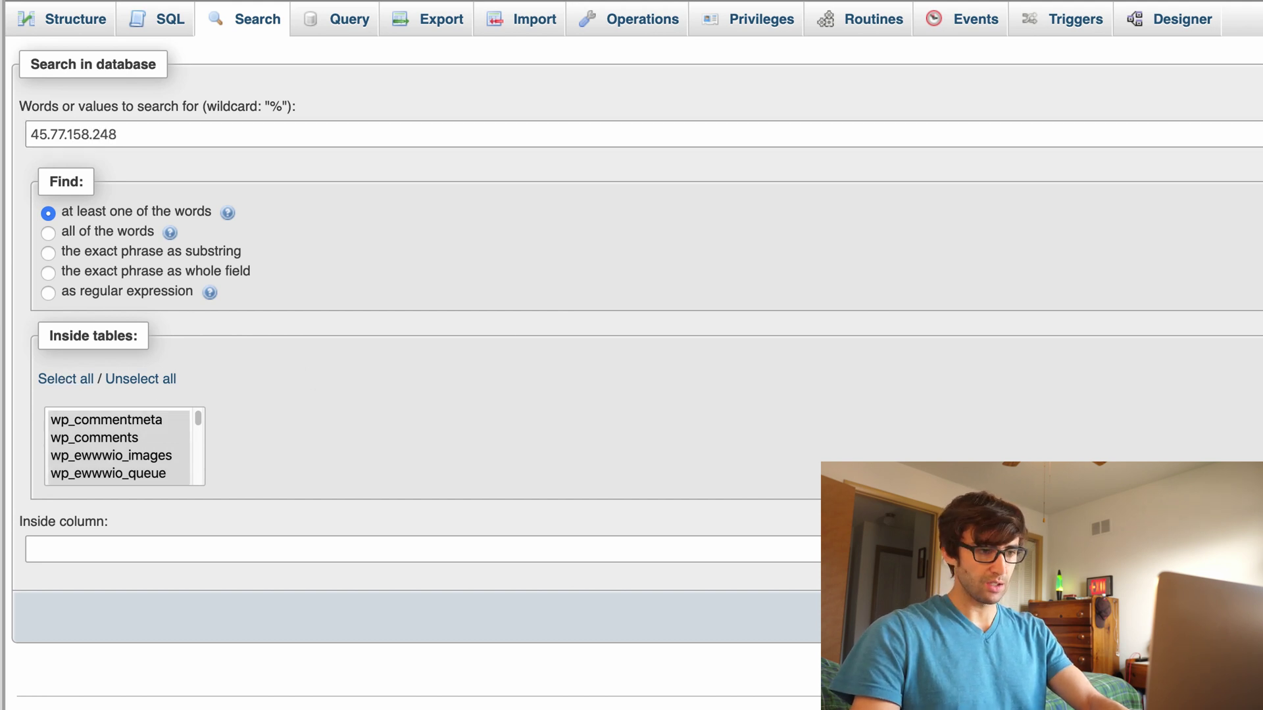
key(Return)
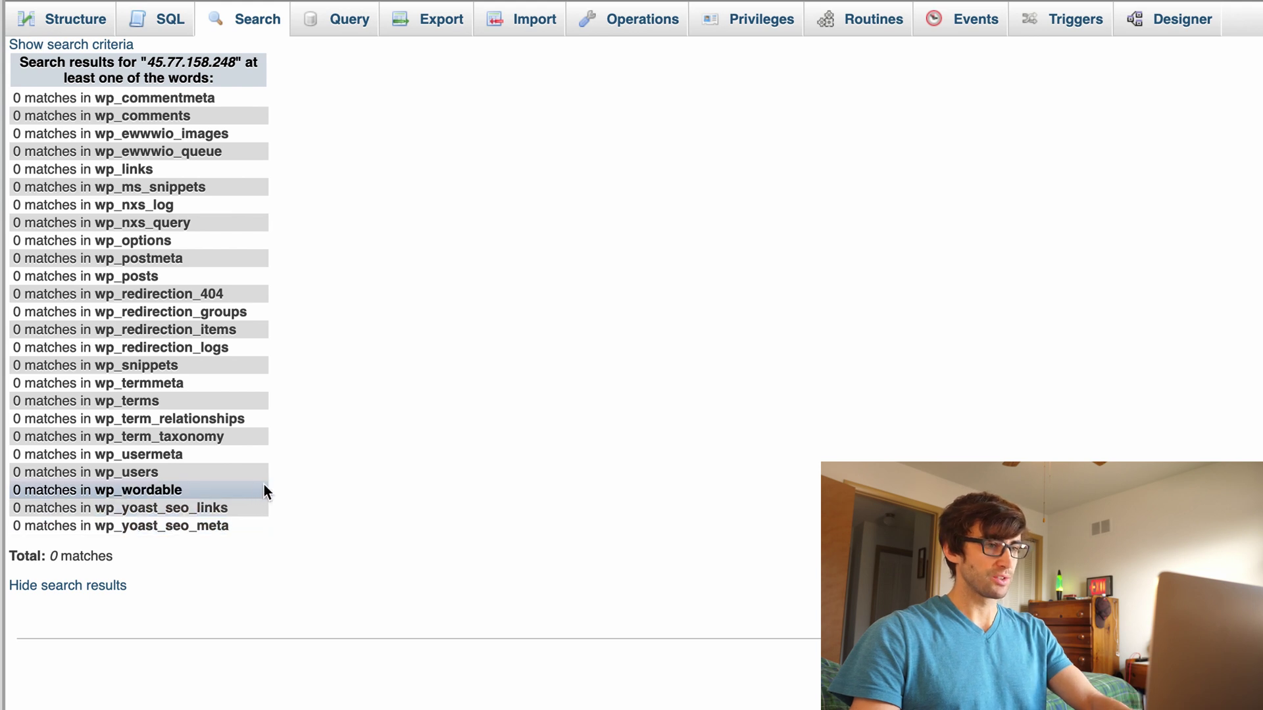
- Switch to the live site in Chrome, reload the tonyflorida.com/nong-khiaw-travel/ post and check it from the beginning
click(430, 14)
text(ton)
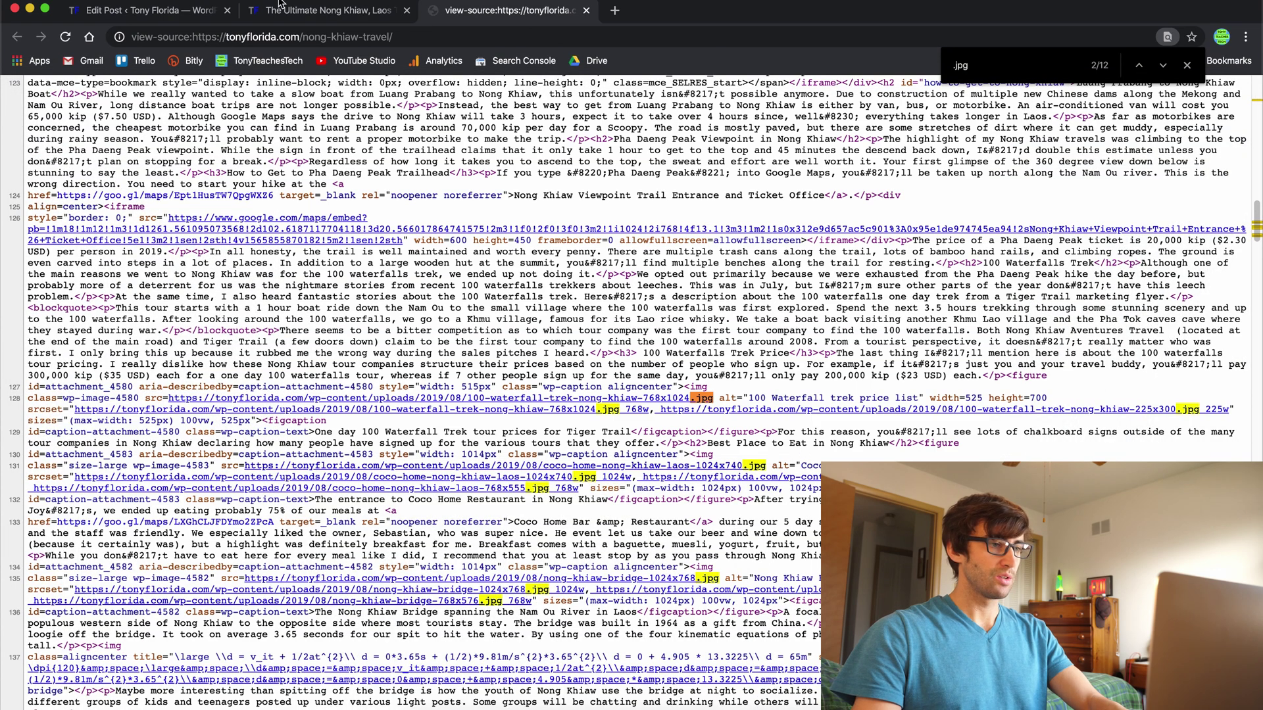
click(283, 11)
click(302, 35)
key(Return)
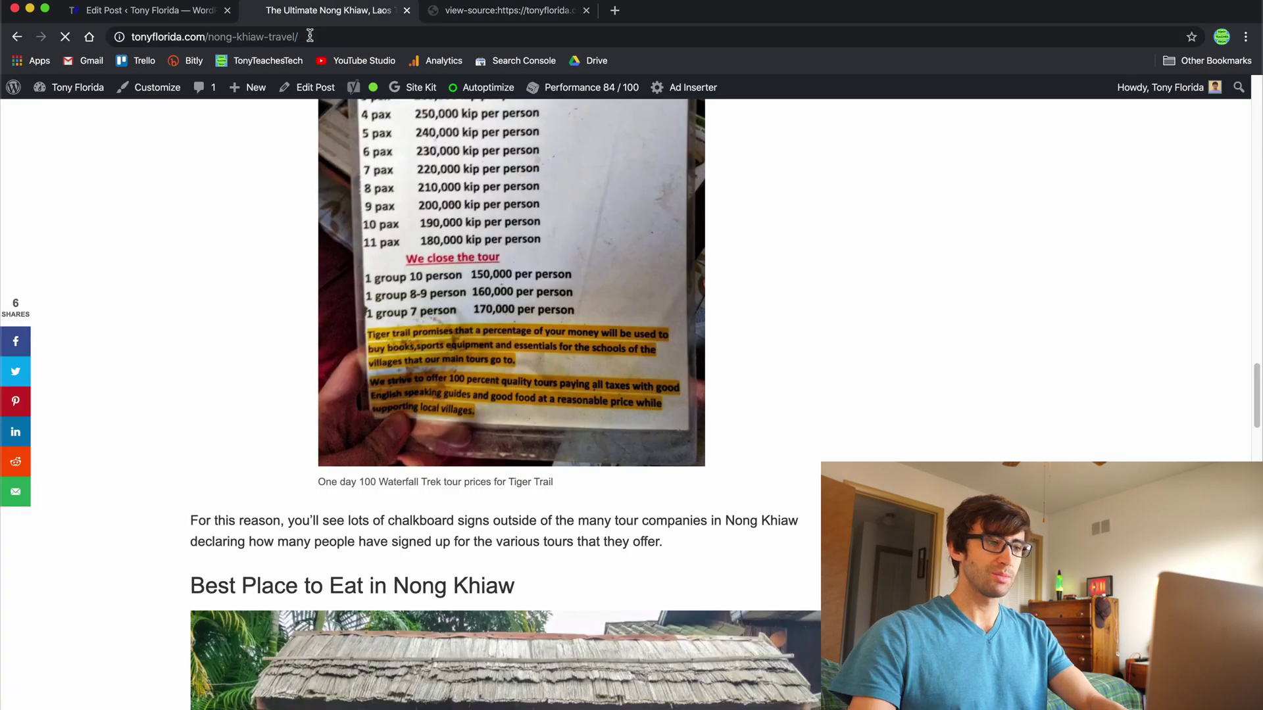
scroll(378, 161, up, 20)
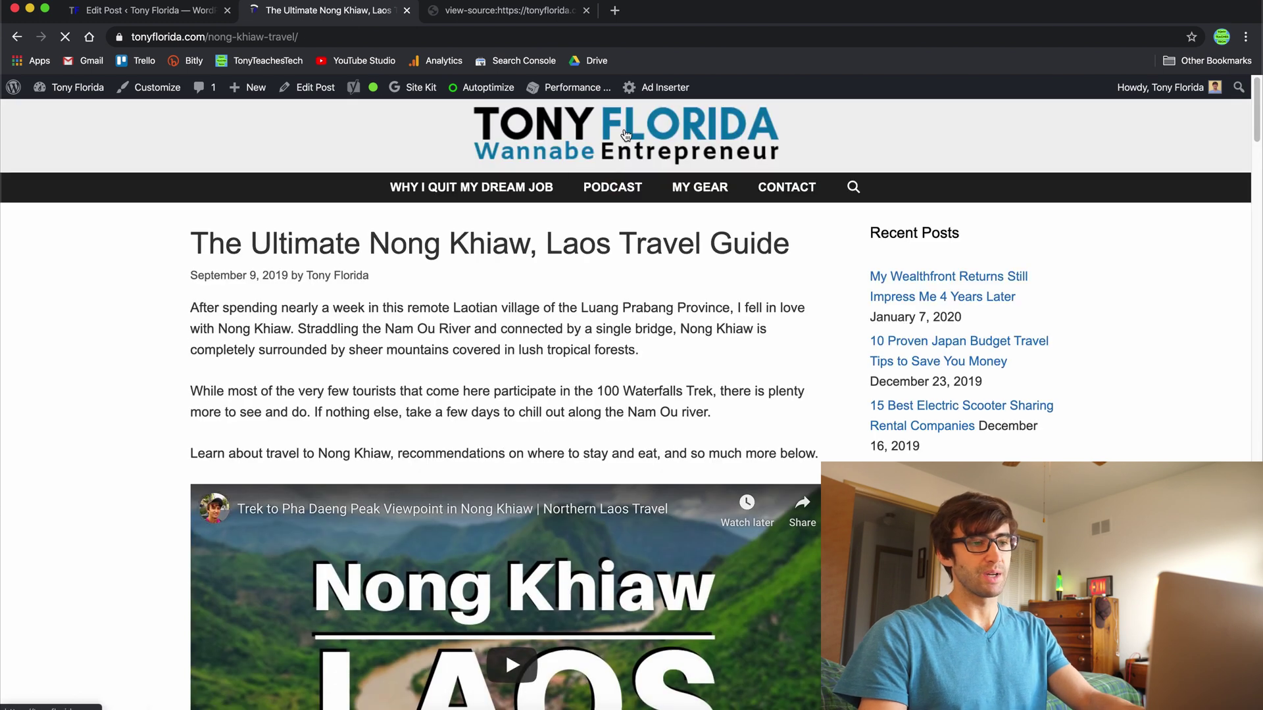
- Open the tonyflorida.com home page through the site logo and look over its post listing
click(625, 136)
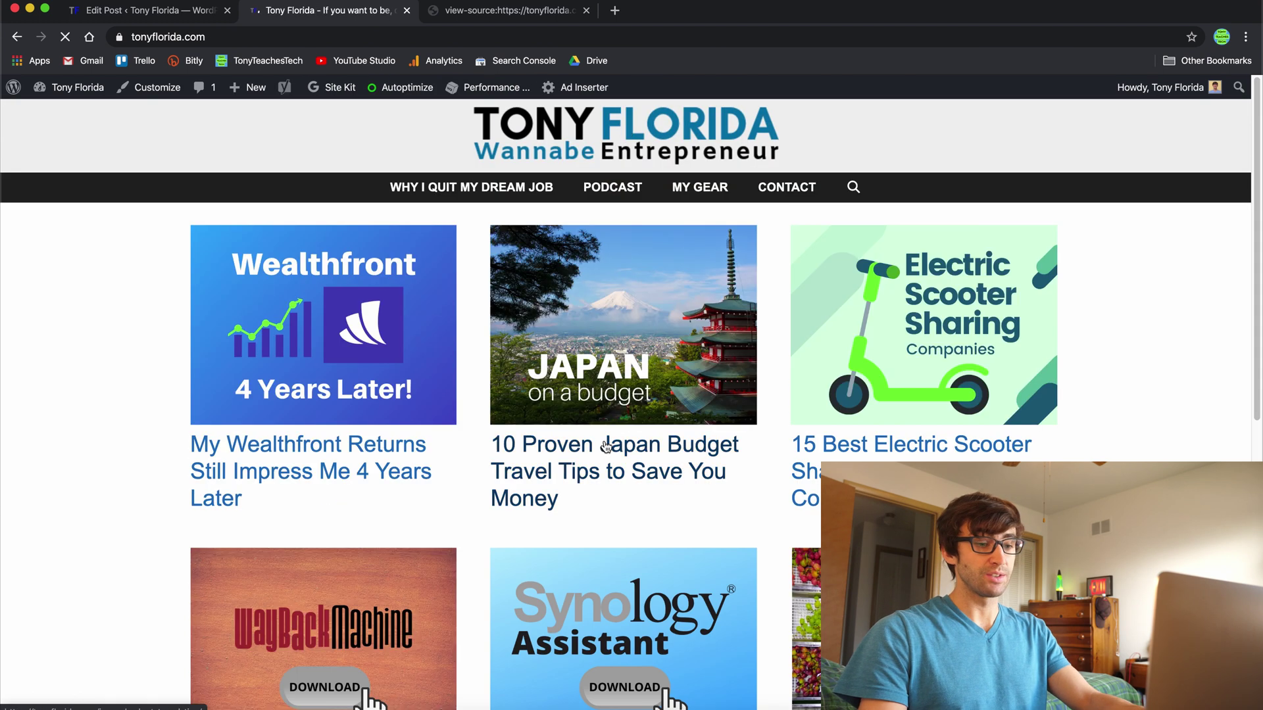
scroll(606, 439, down, 10)
scroll(607, 439, up, 10)
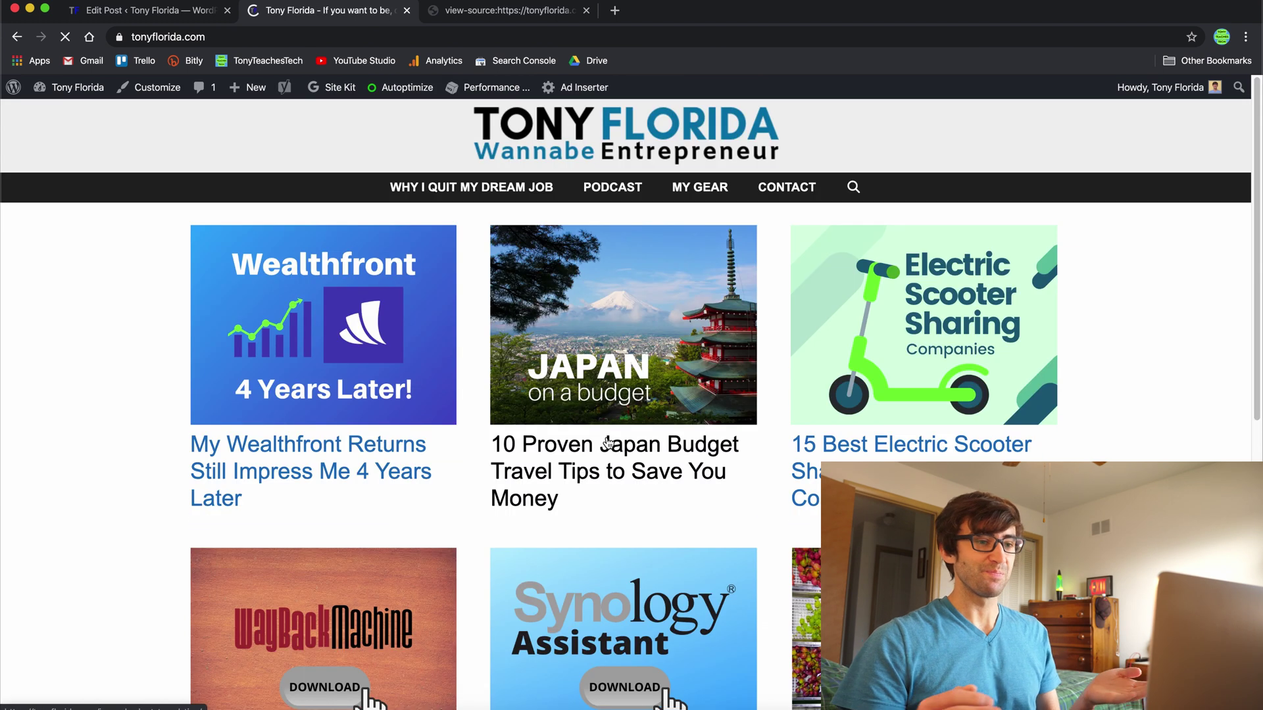